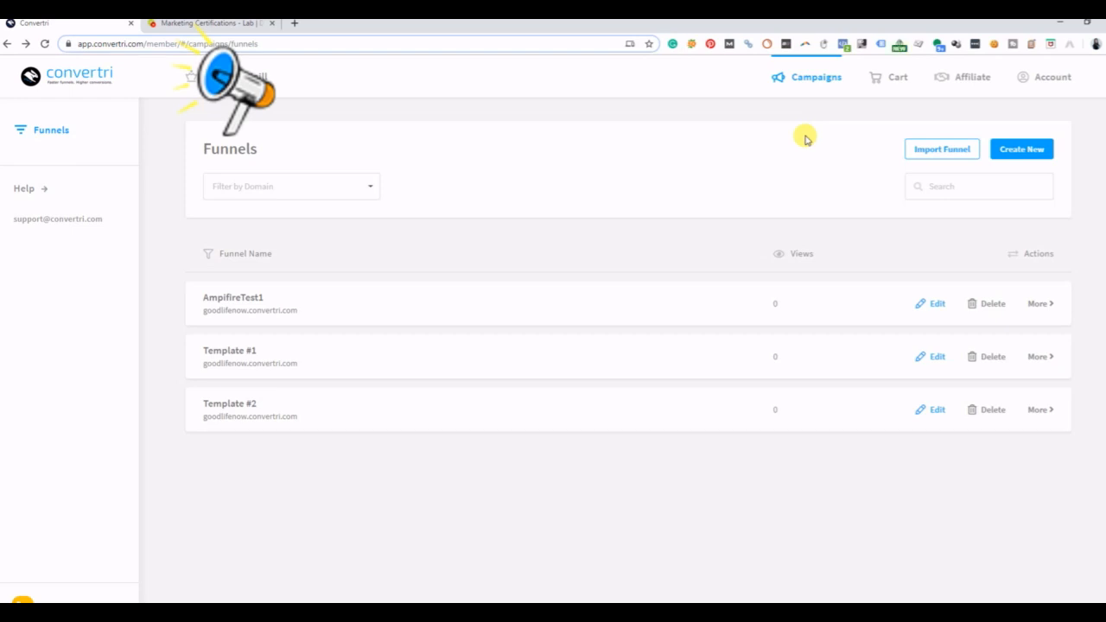
Open the Template #1 funnel from the funnels list
left_click(940, 149)
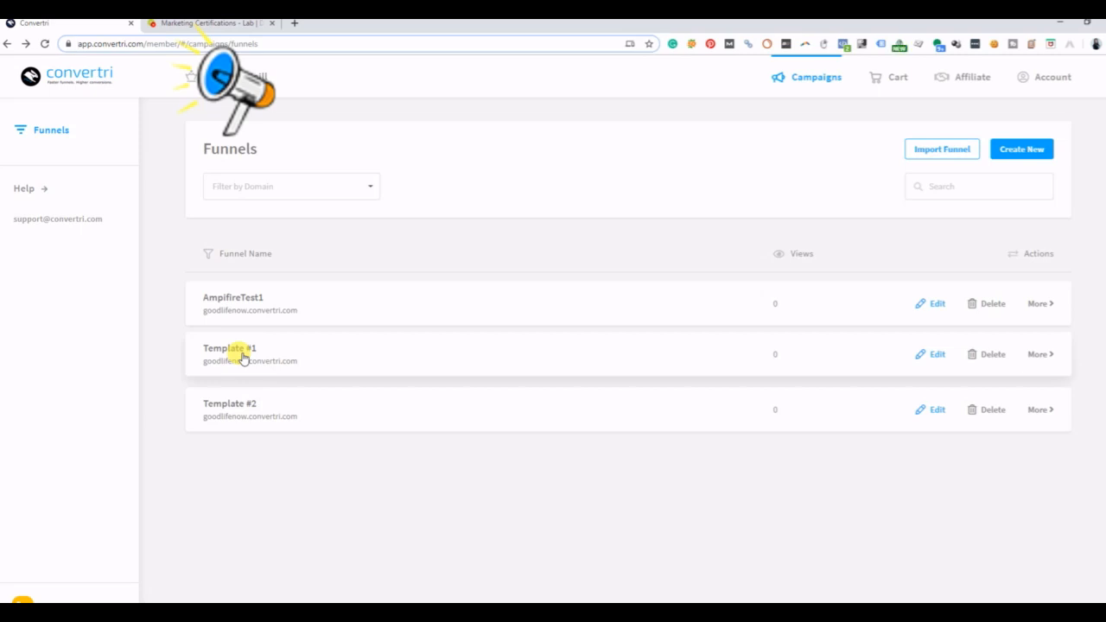
left_click(248, 360)
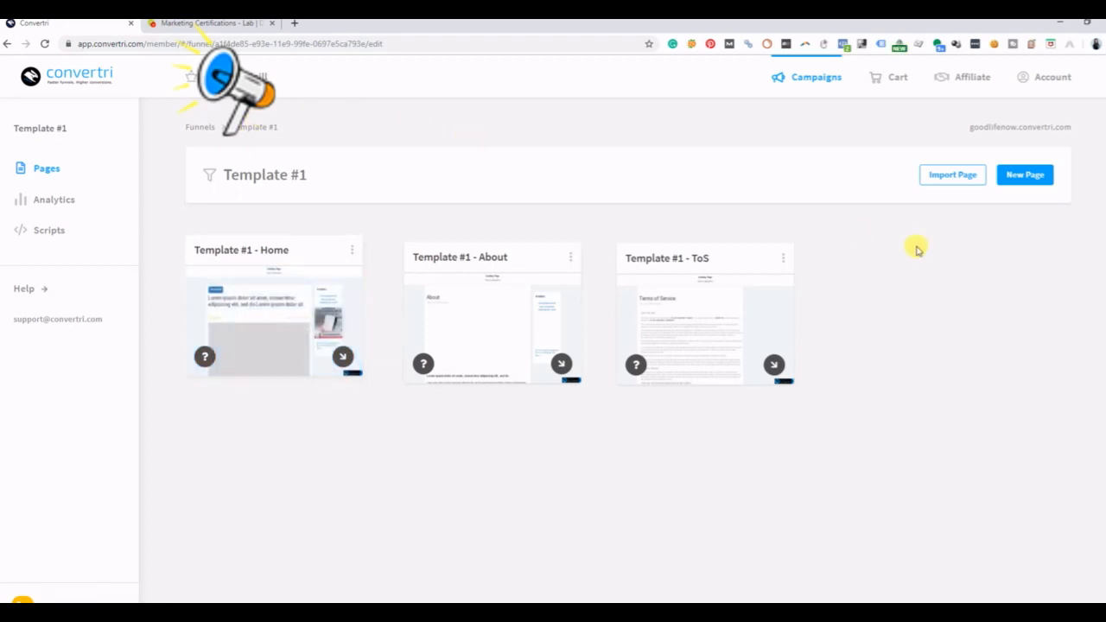
Examine the layout and content of the DigitalMarketer Lab special-offer landing page from its header down to its footer
left_click(221, 24)
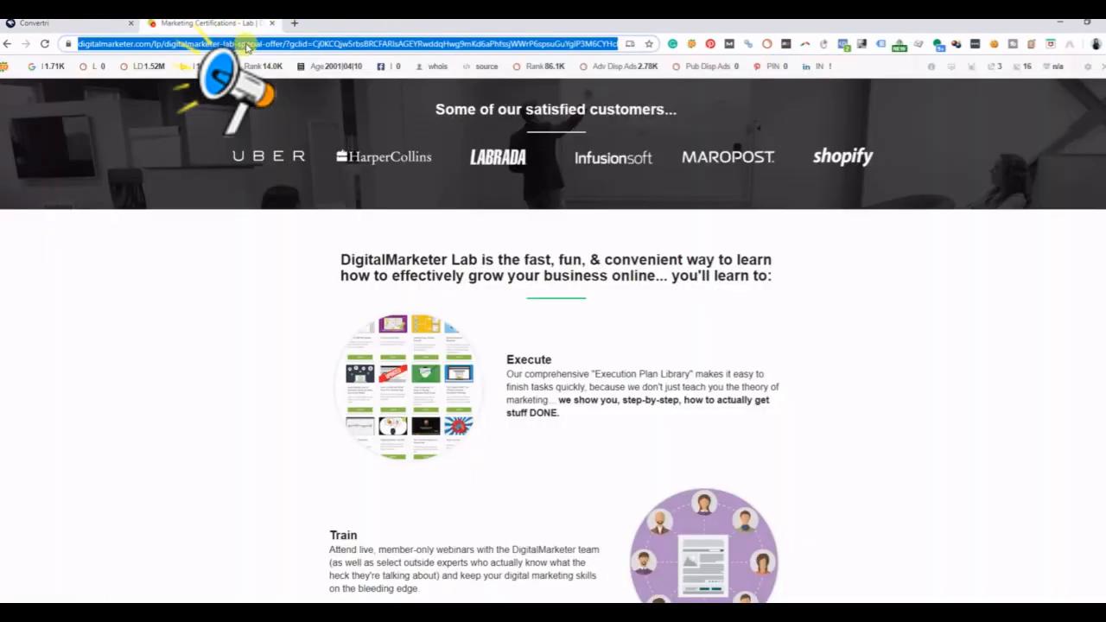
left_click(575, 269)
scroll(574, 270, "up", 10)
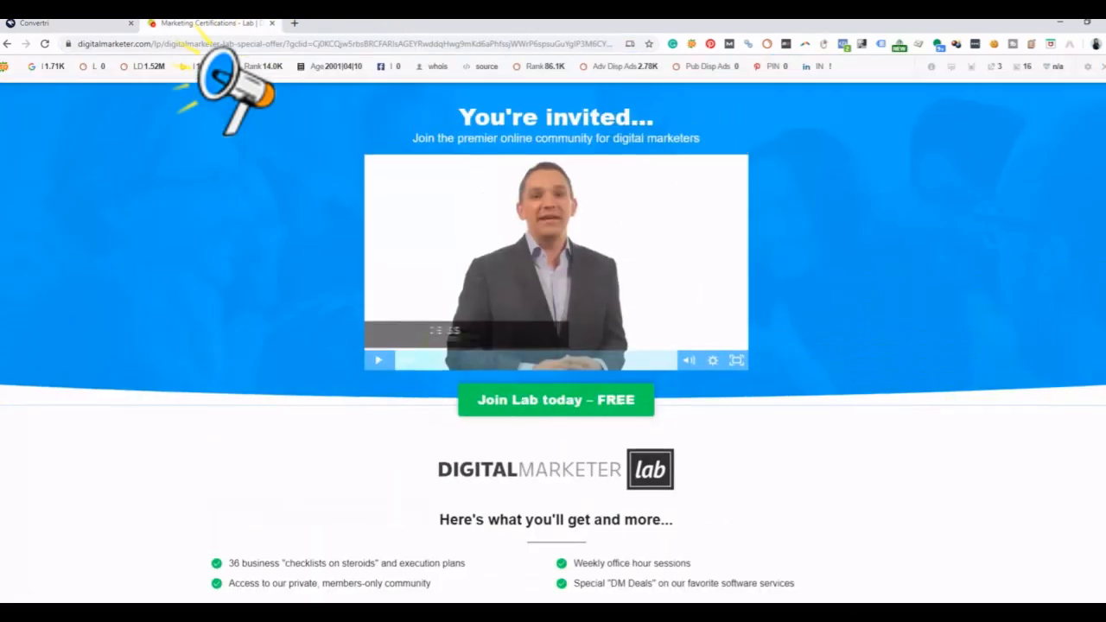
scroll(553, 346, "down", 4)
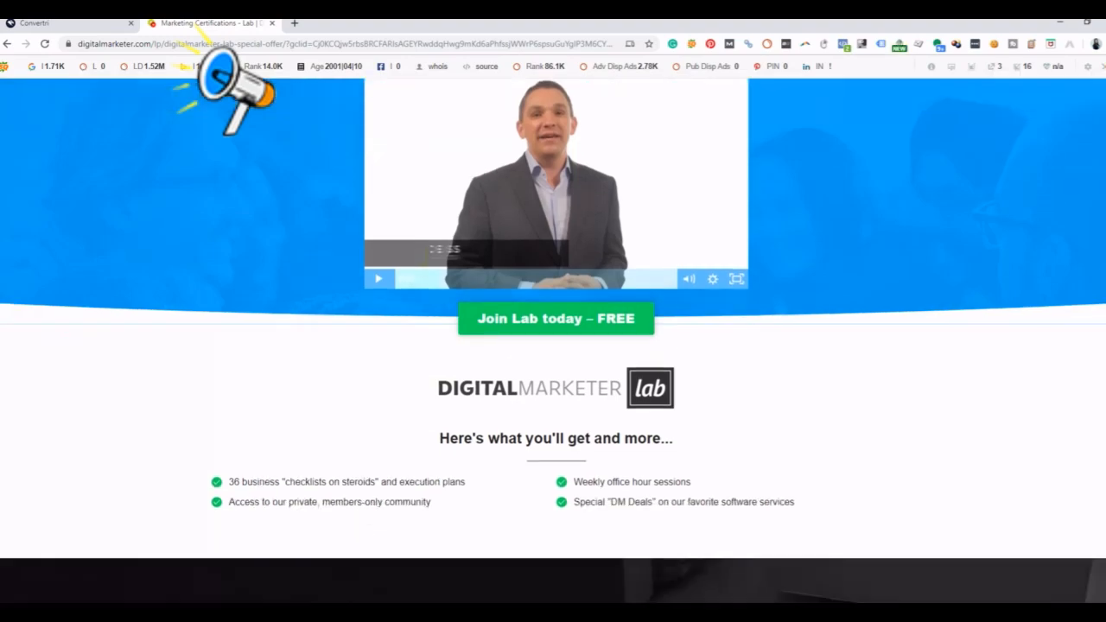
scroll(553, 346, "up", 3)
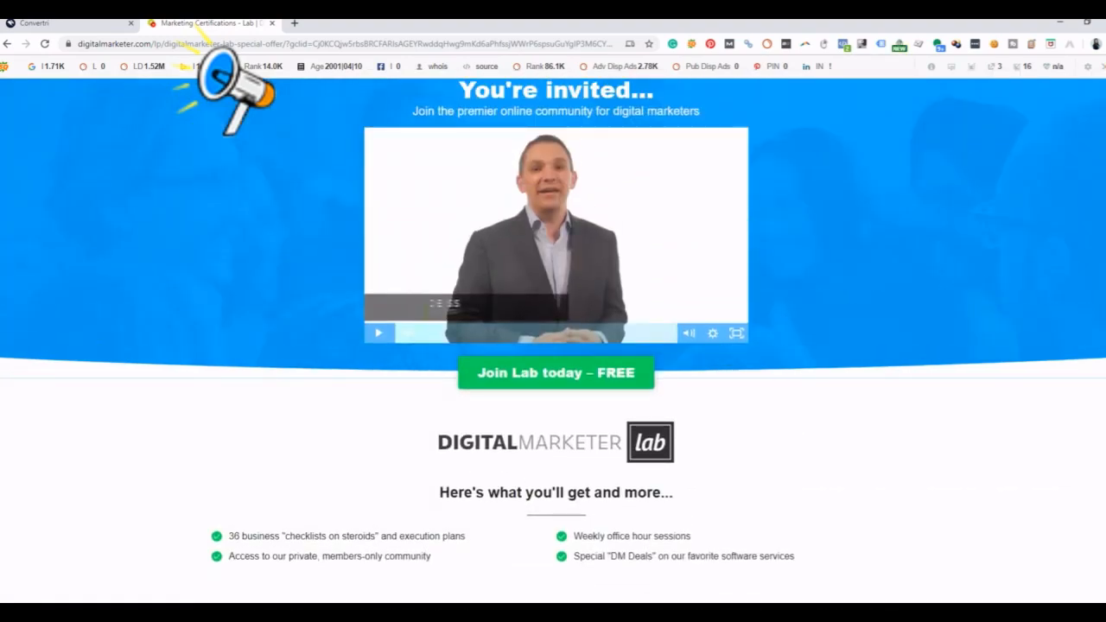
scroll(1104, 279, "down", 15)
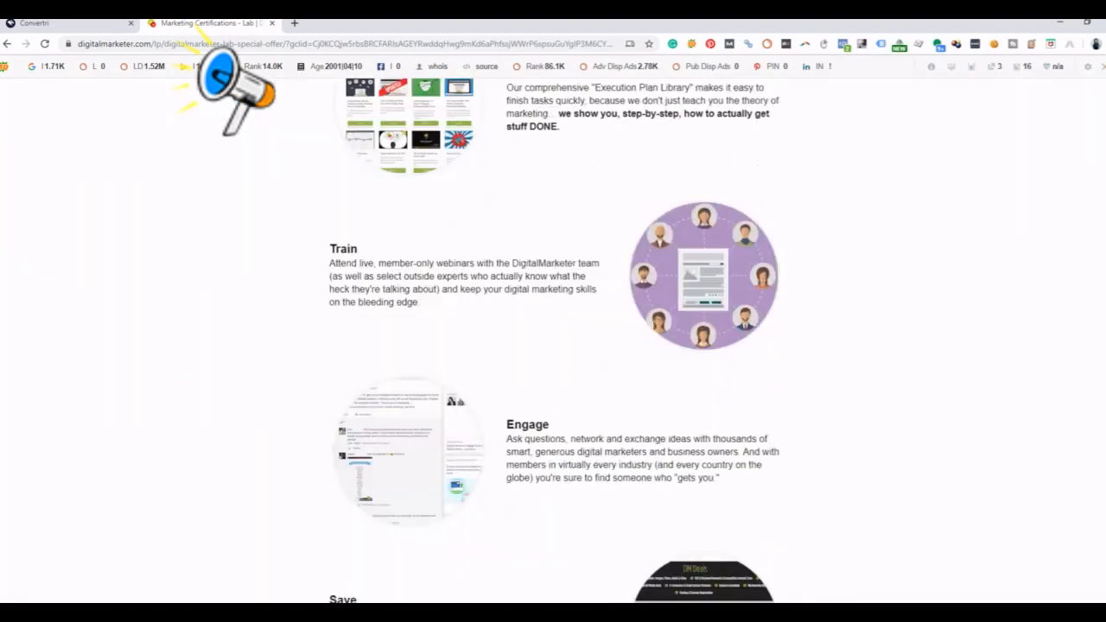
scroll(1104, 278, "down", 20)
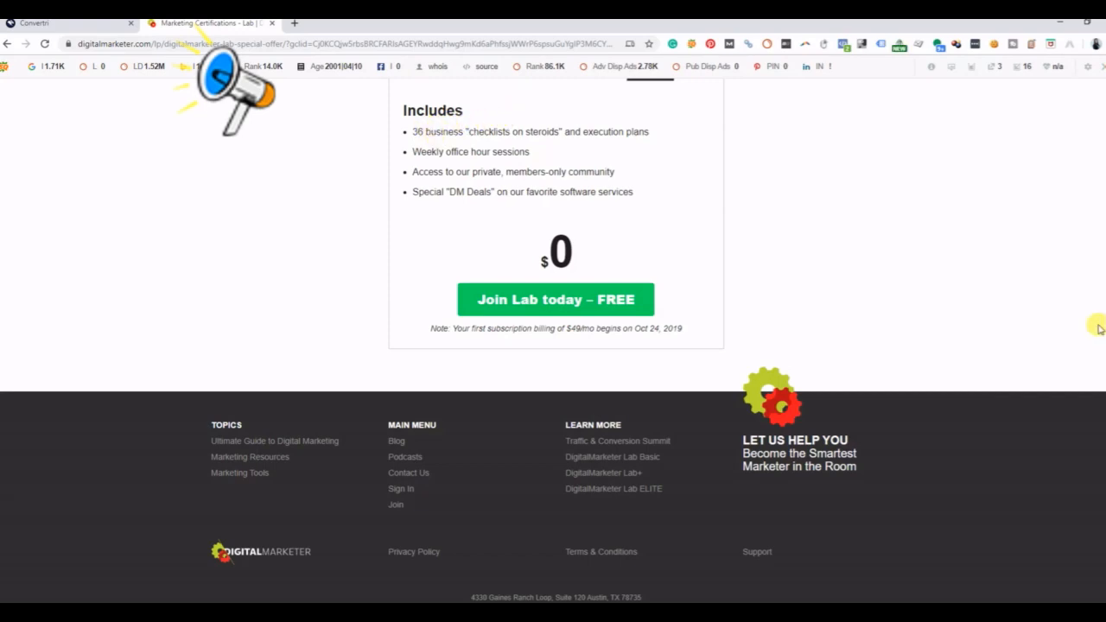
left_click_drag(1103, 501, 1072, 80)
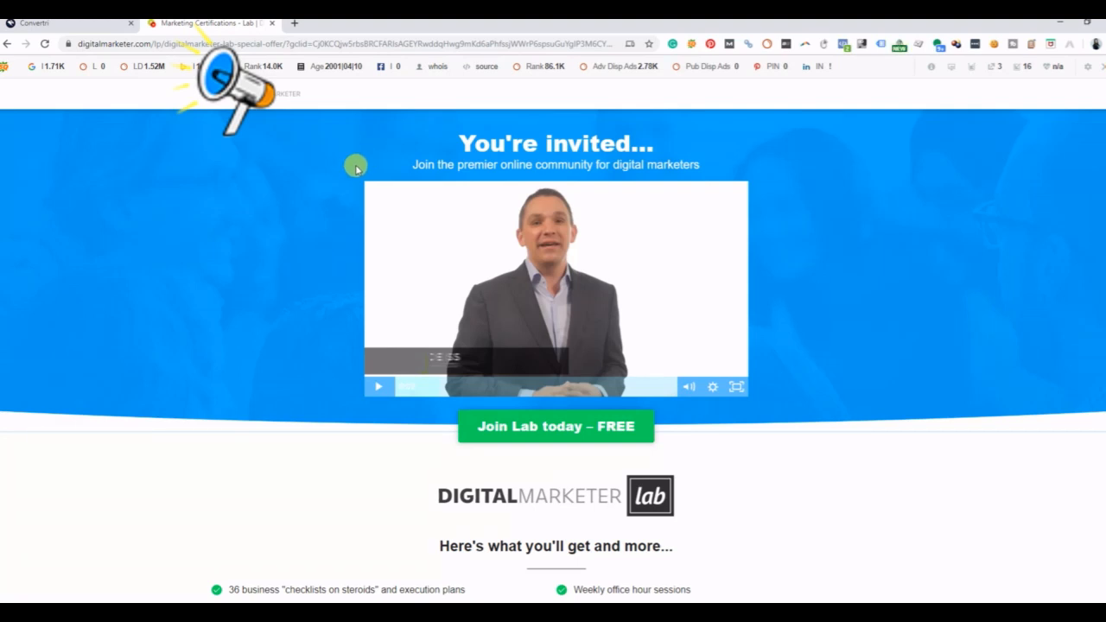
Copy the landing page's web address and enter it as the external URL of a new page import in Template #1
left_click(420, 42)
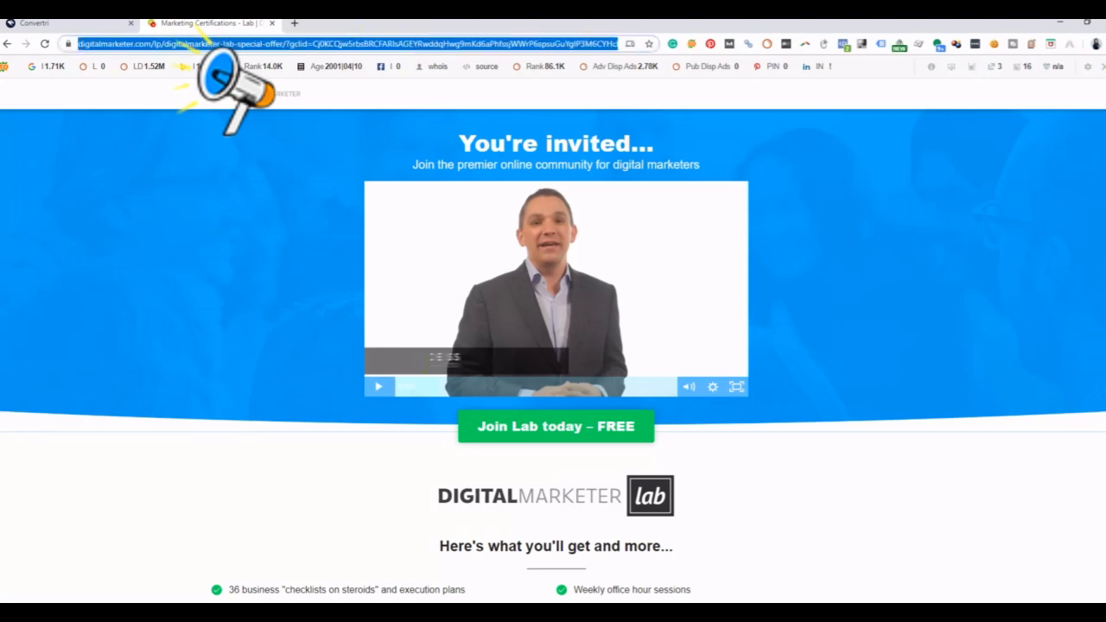
left_click(88, 26)
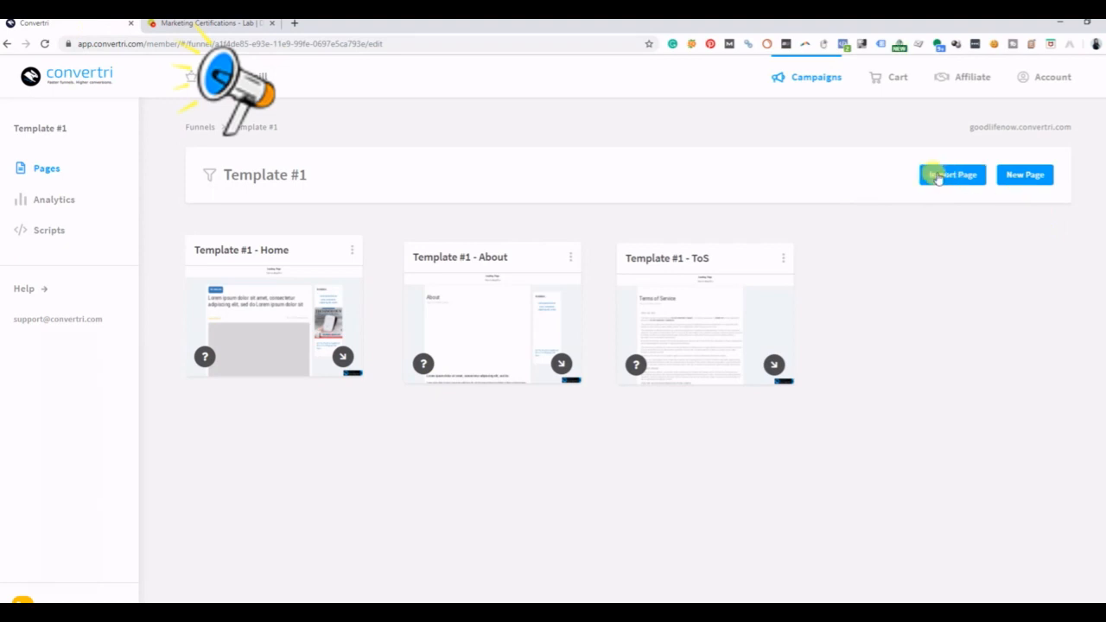
left_click(938, 175)
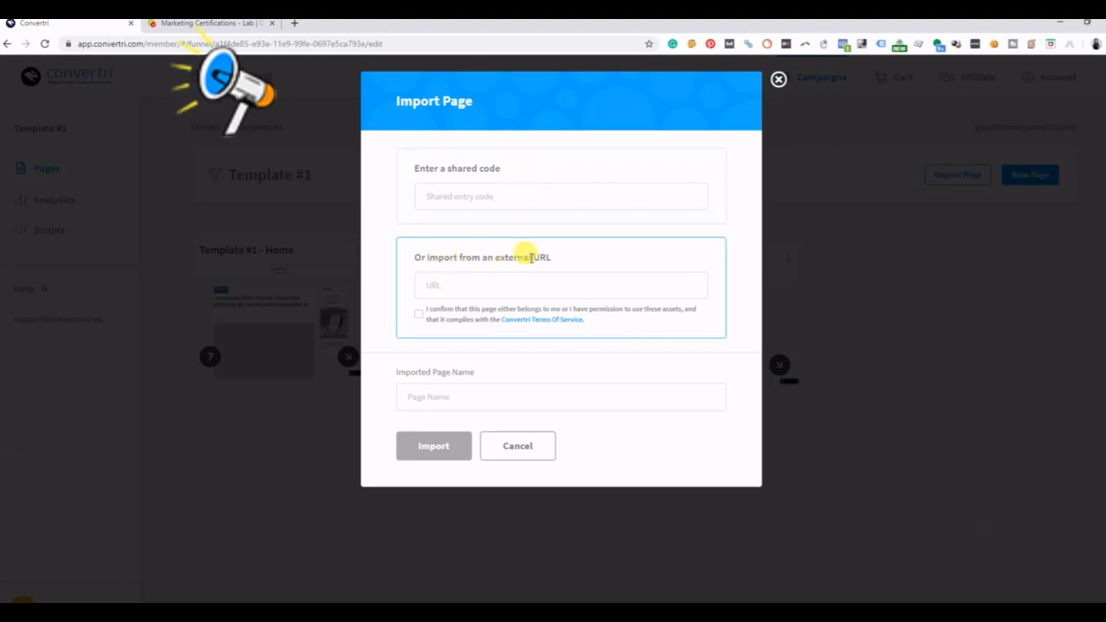
left_click(459, 280)
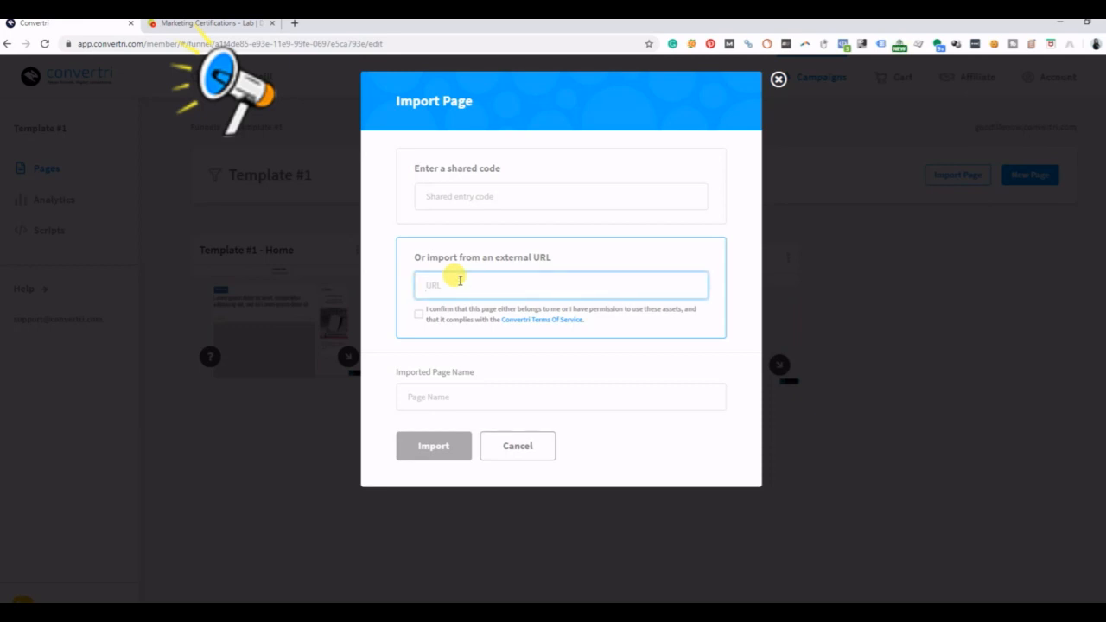
key("ctrl+v")
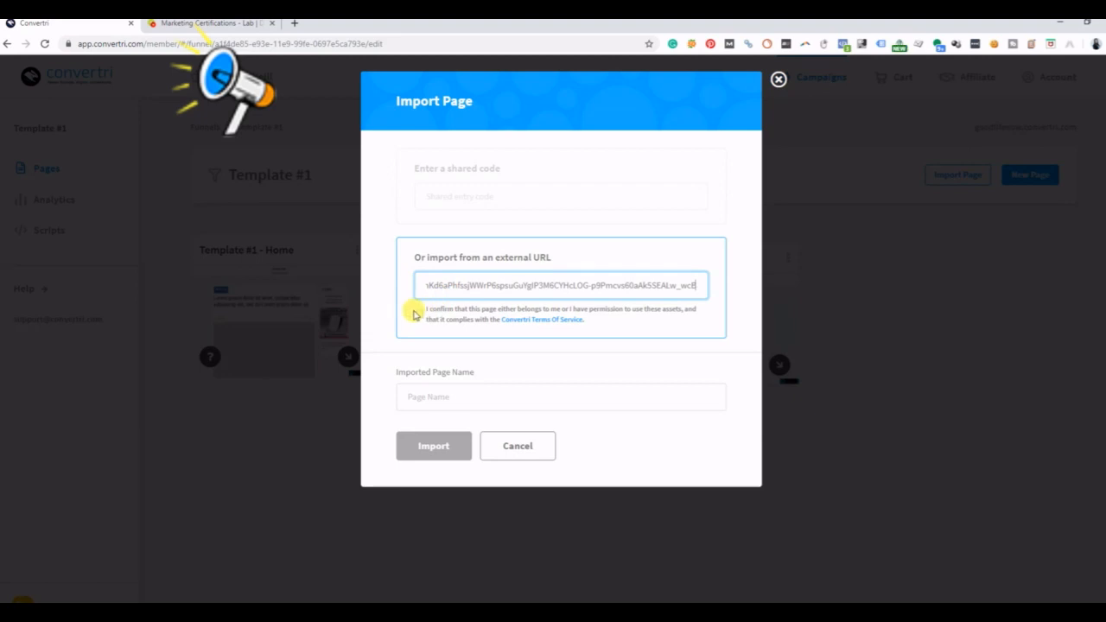
Confirm permission to use the page's assets and import it under the name Sample Import
left_click(420, 314)
left_click(428, 395)
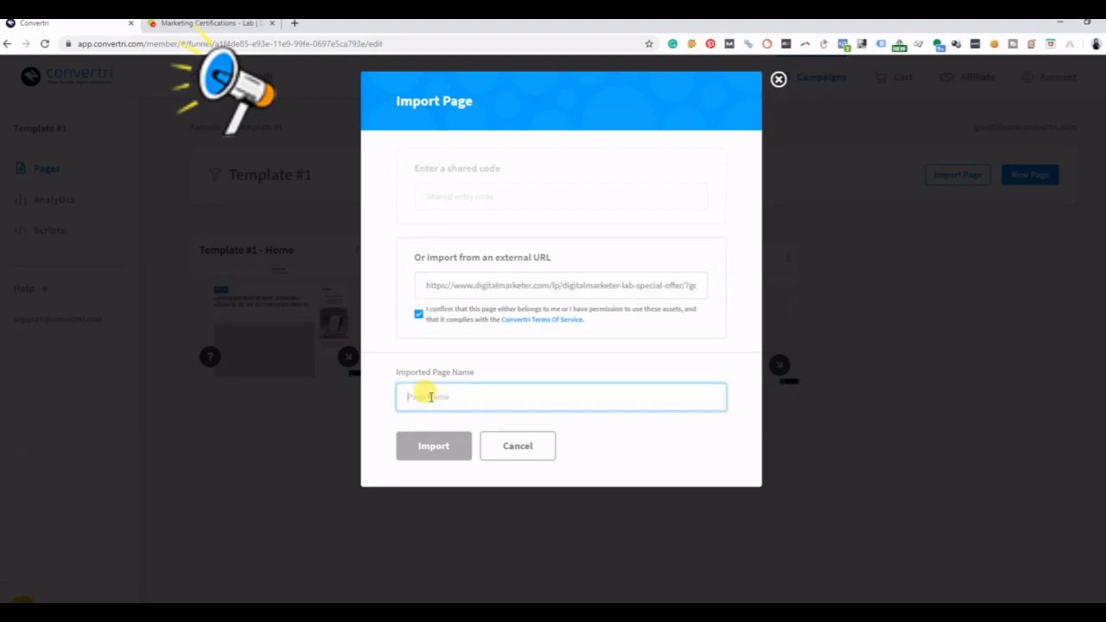
type("Sample Import")
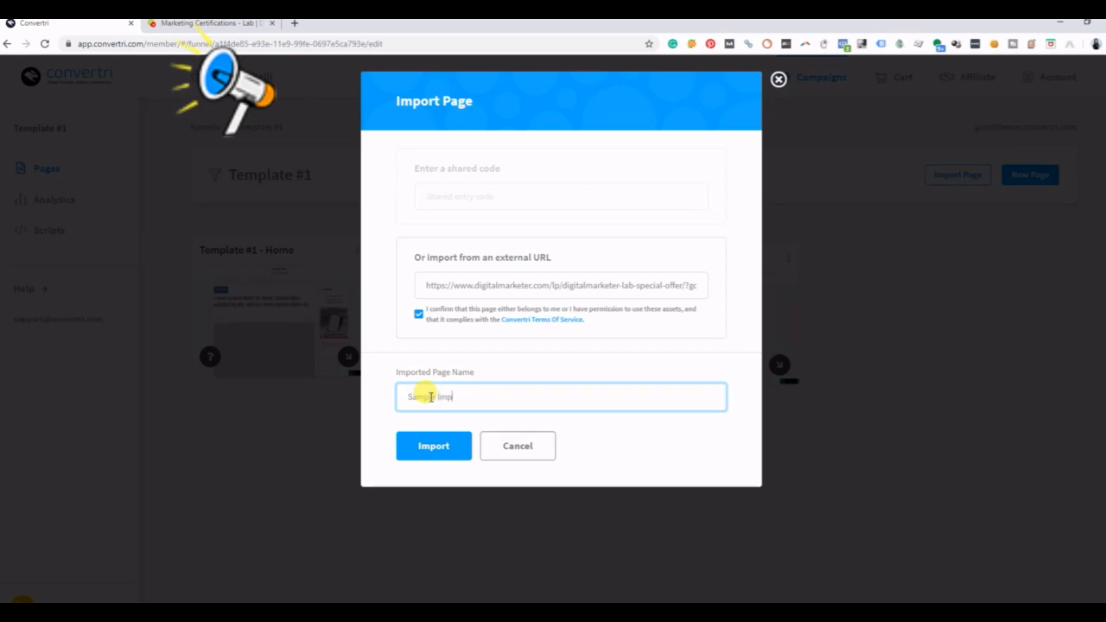
left_click(429, 446)
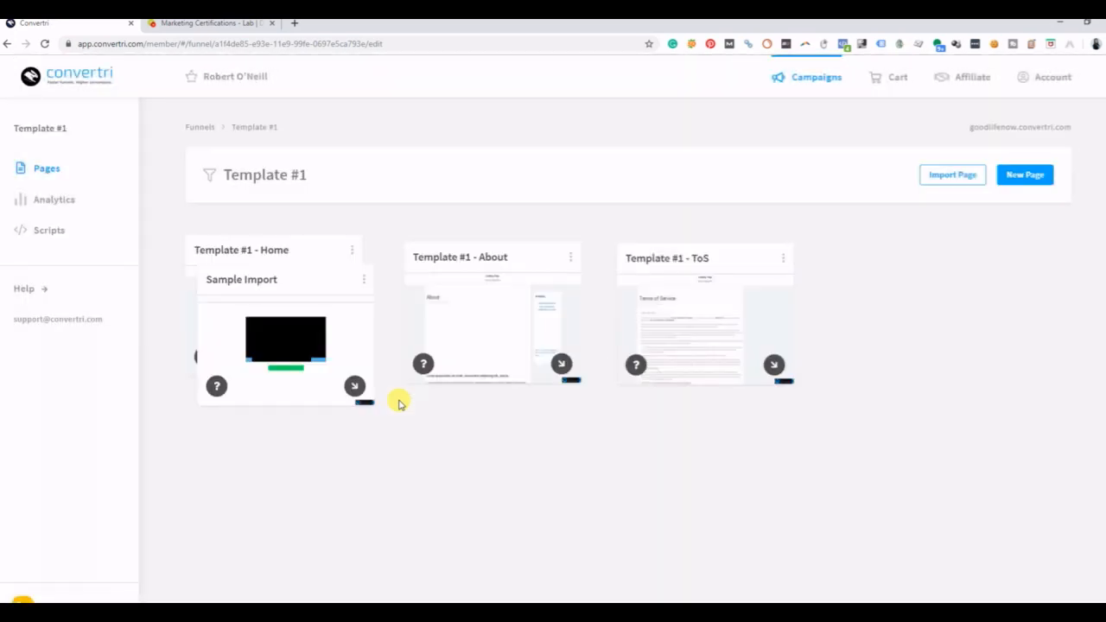
Open the Sample Import page for editing
mouse_move(291, 348)
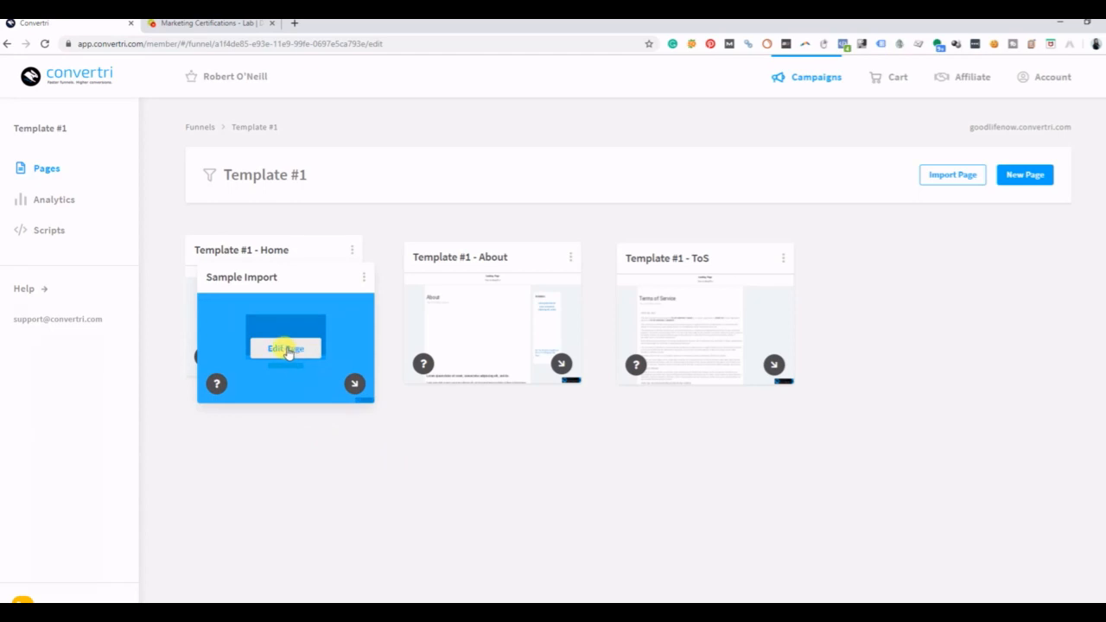
left_click(286, 350)
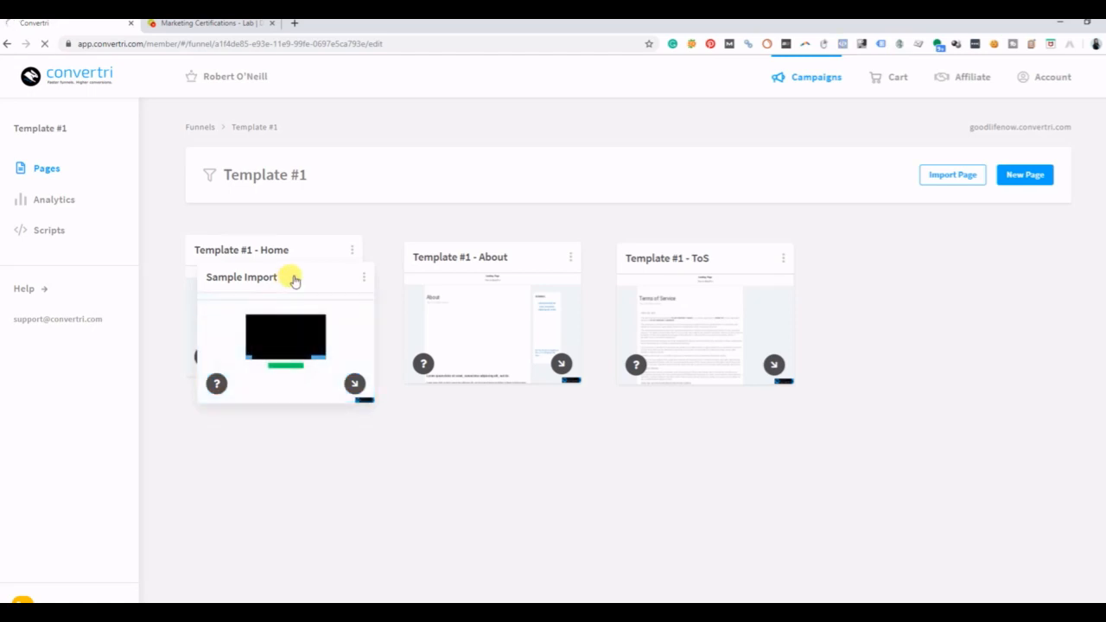
left_click_drag(295, 279, 275, 388)
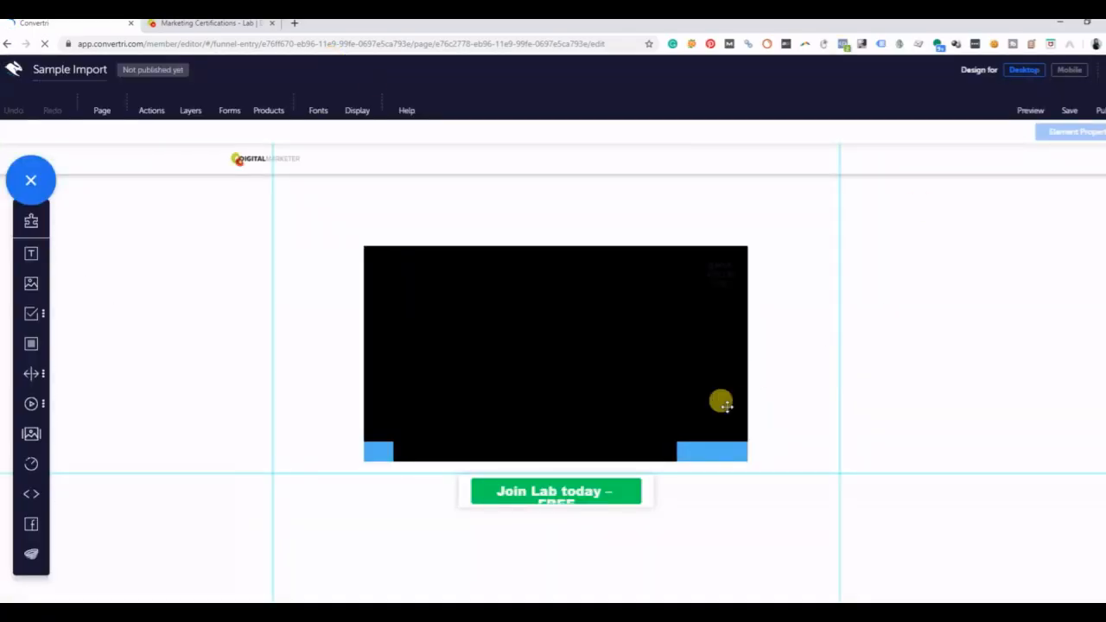
Examine how the sections, images, text and backgrounds of the Sample Import page were carried over
scroll(506, 312, "down", 5)
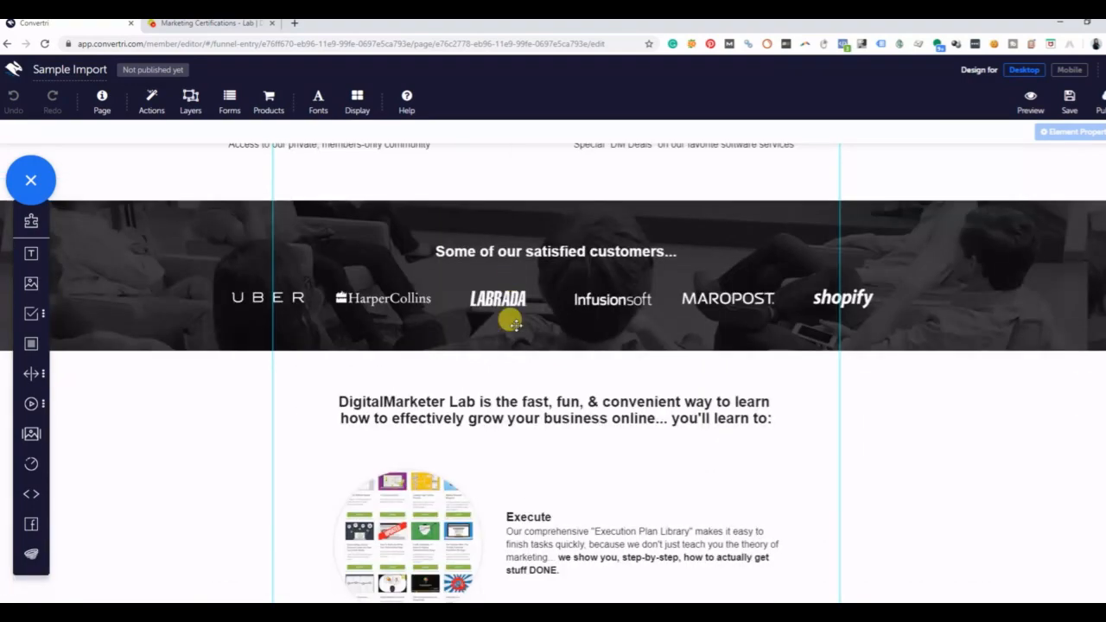
scroll(512, 319, "up", 3)
scroll(516, 325, "down", 7)
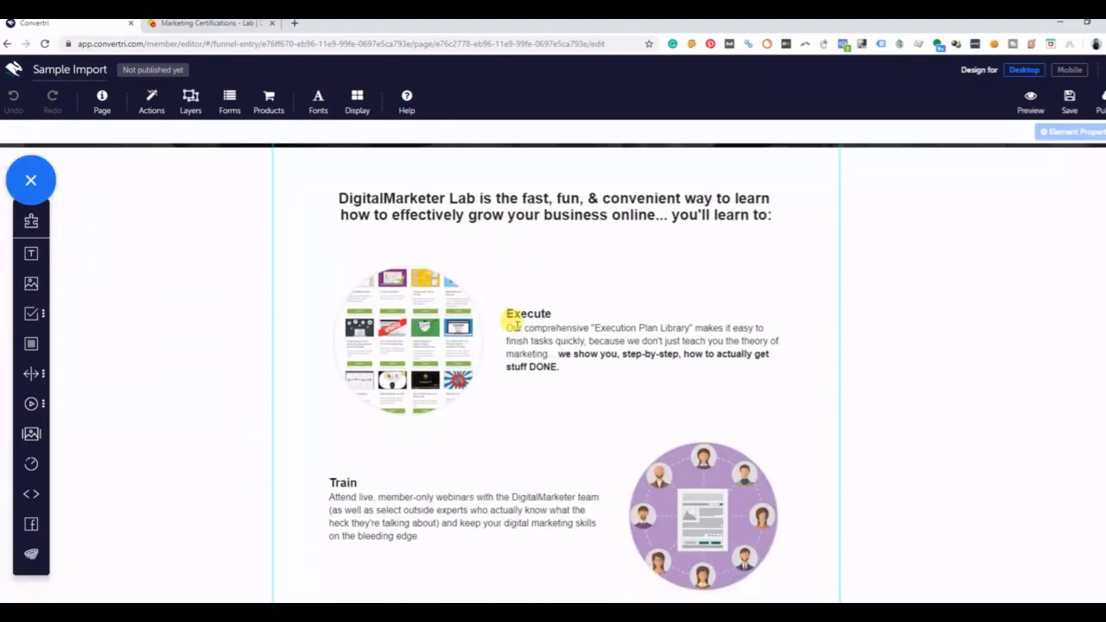
scroll(516, 325, "down", 8)
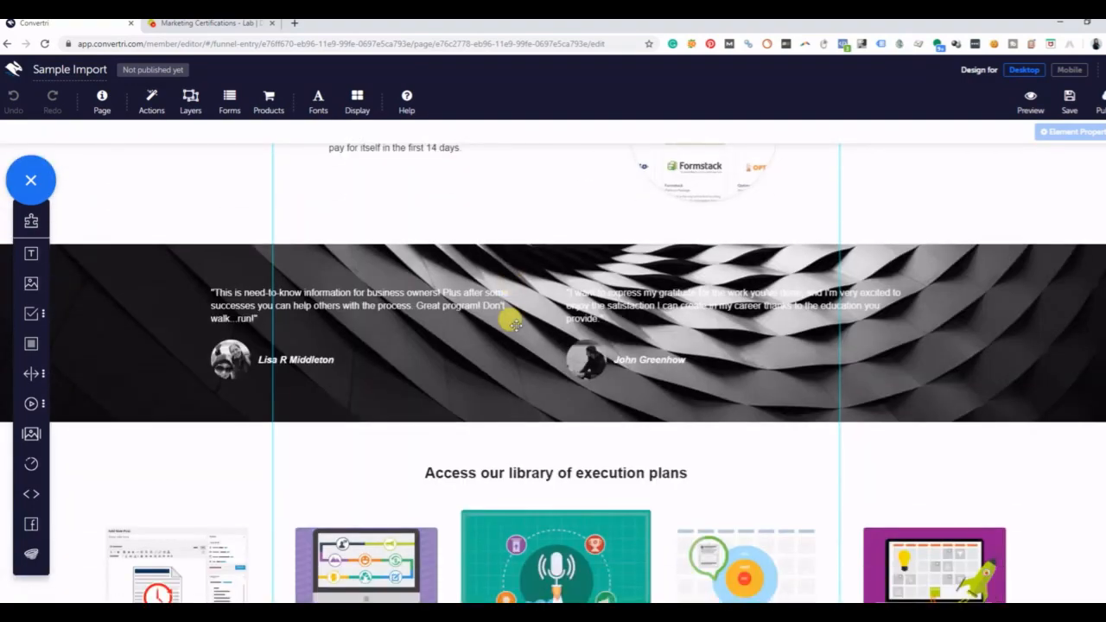
scroll(516, 327, "down", 3)
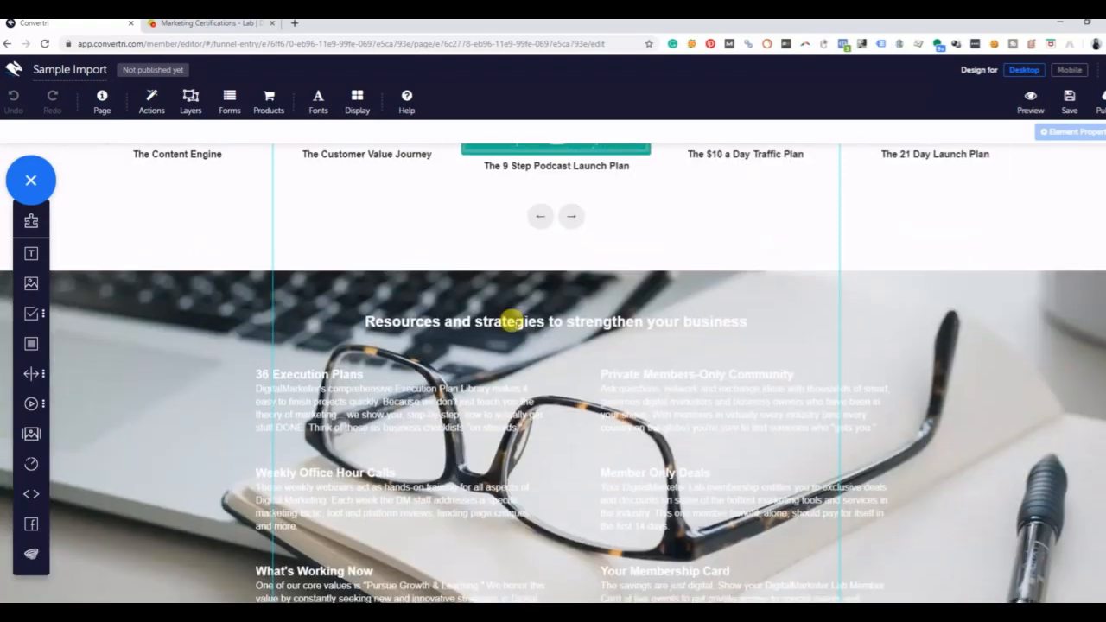
scroll(512, 322, "down", 5)
scroll(515, 325, "up", 3)
scroll(516, 325, "up", 3)
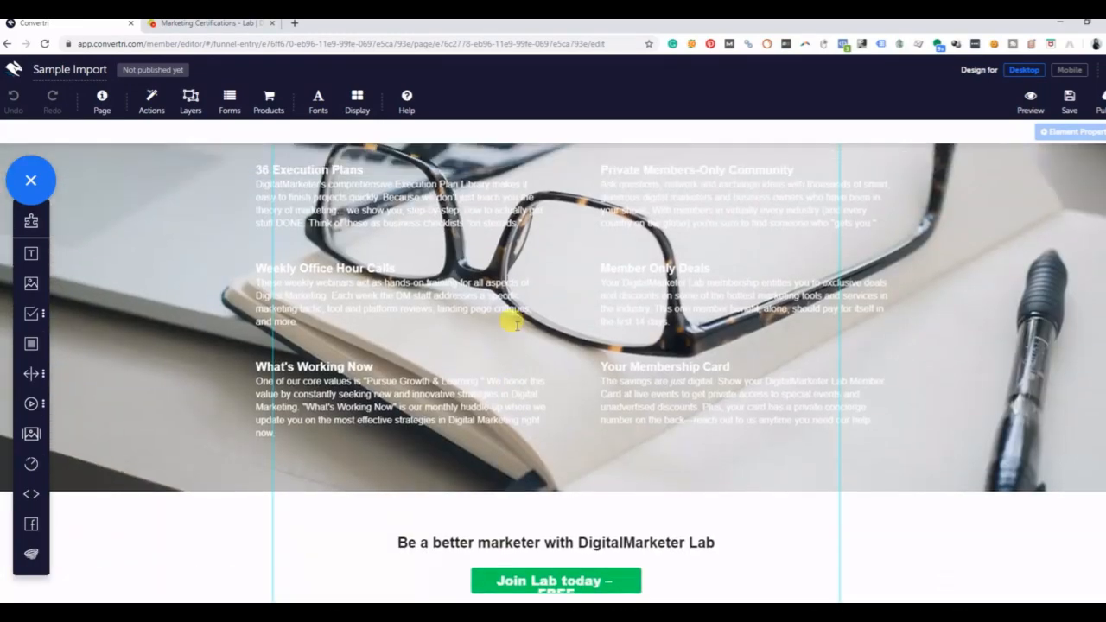
scroll(514, 322, "down", 2)
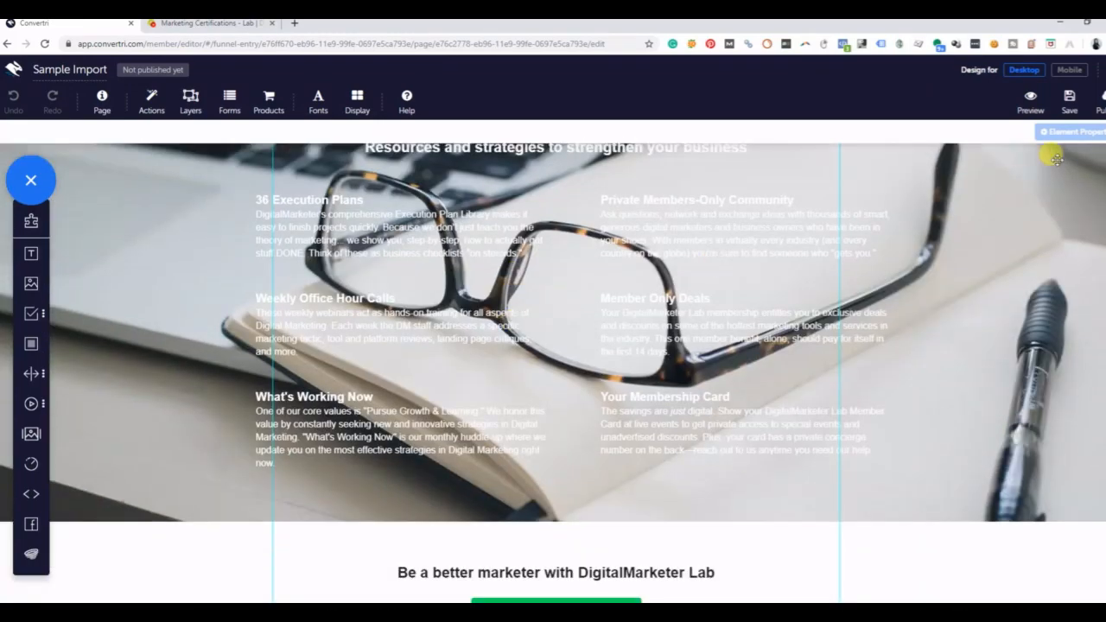
Compare the original DigitalMarketer page's header and "Resources and strategies to strengthen your business" section with the imported version
left_click(197, 24)
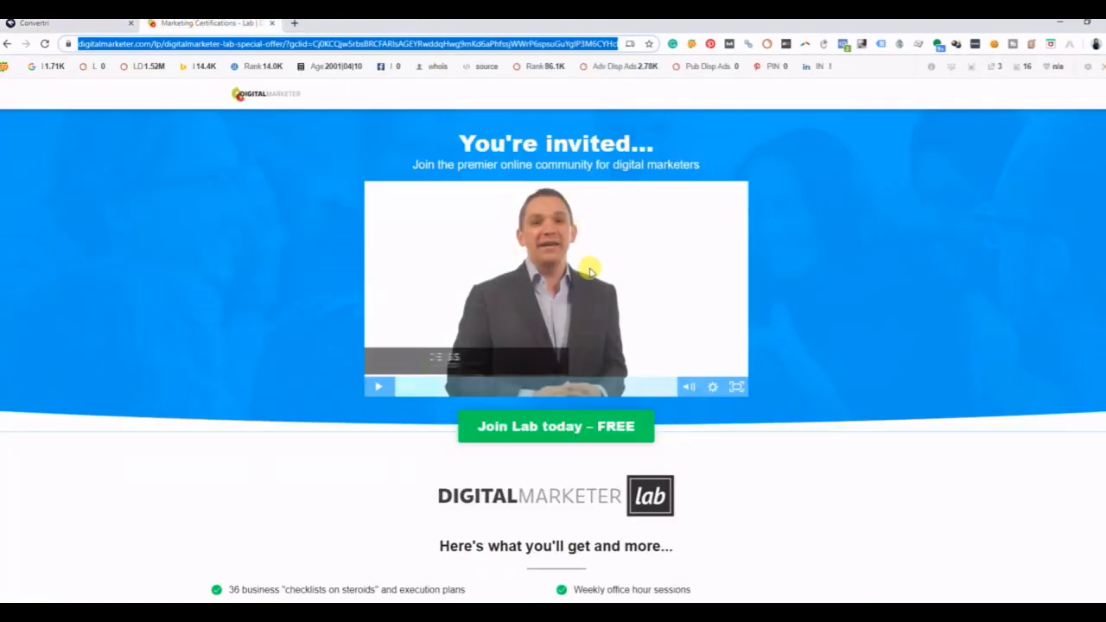
left_click(265, 481)
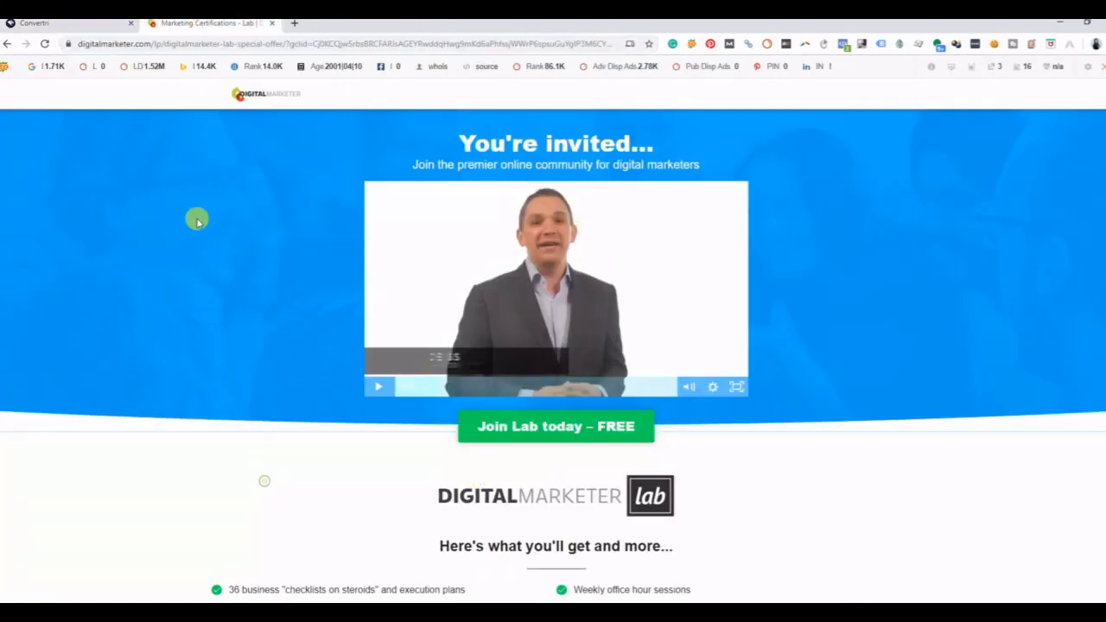
left_click(121, 24)
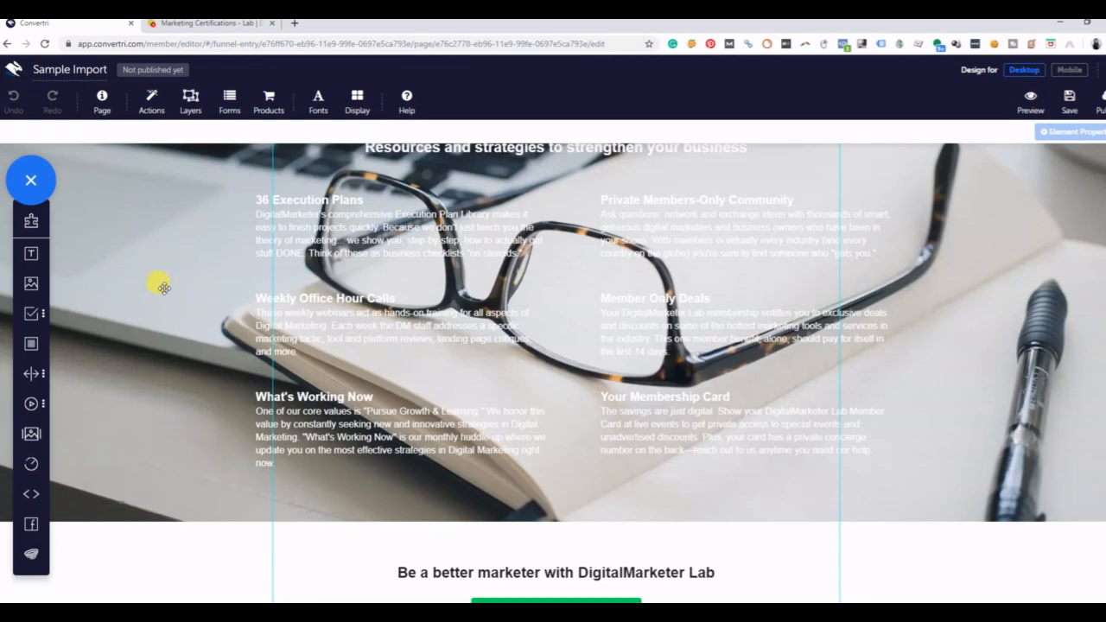
scroll(173, 298, "up", 1)
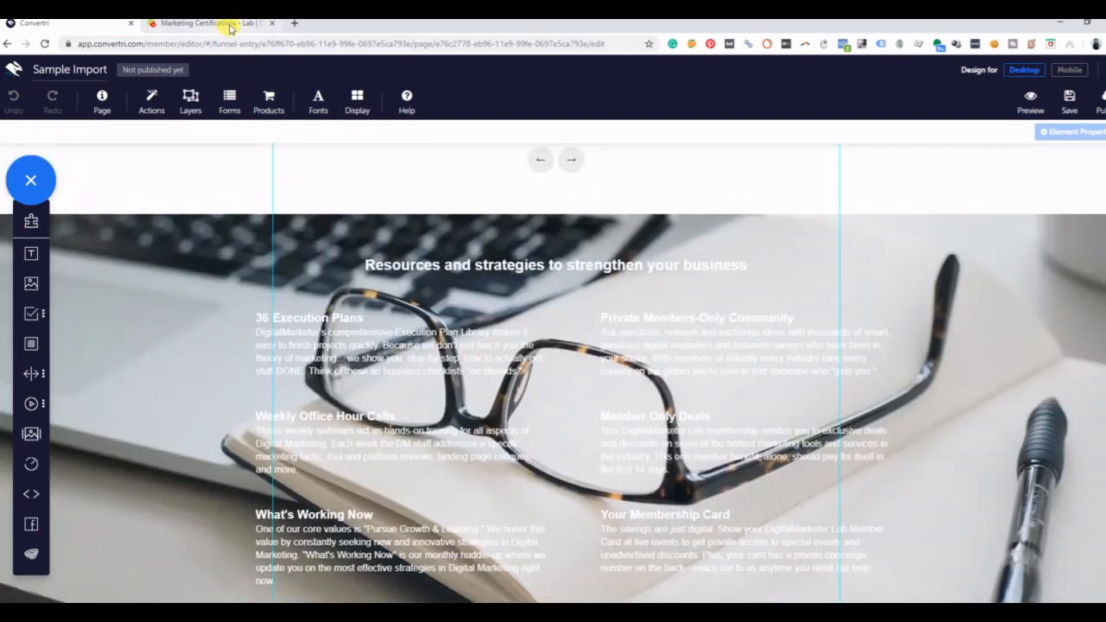
left_click(230, 26)
scroll(363, 553, "down", 3)
scroll(363, 554, "down", 15)
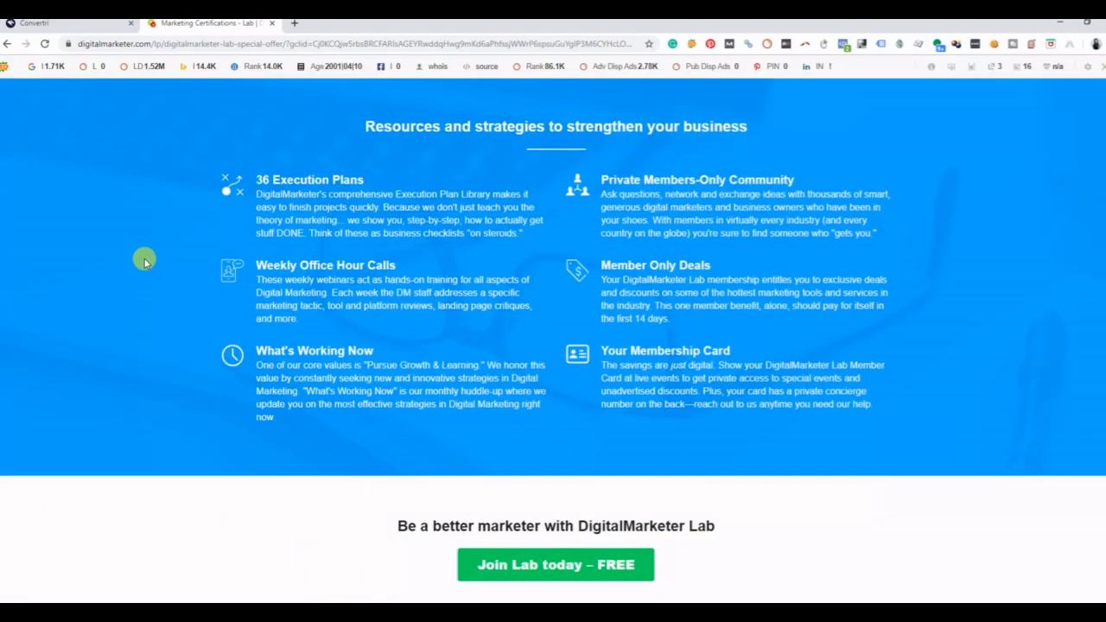
scroll(144, 261, "up", 1)
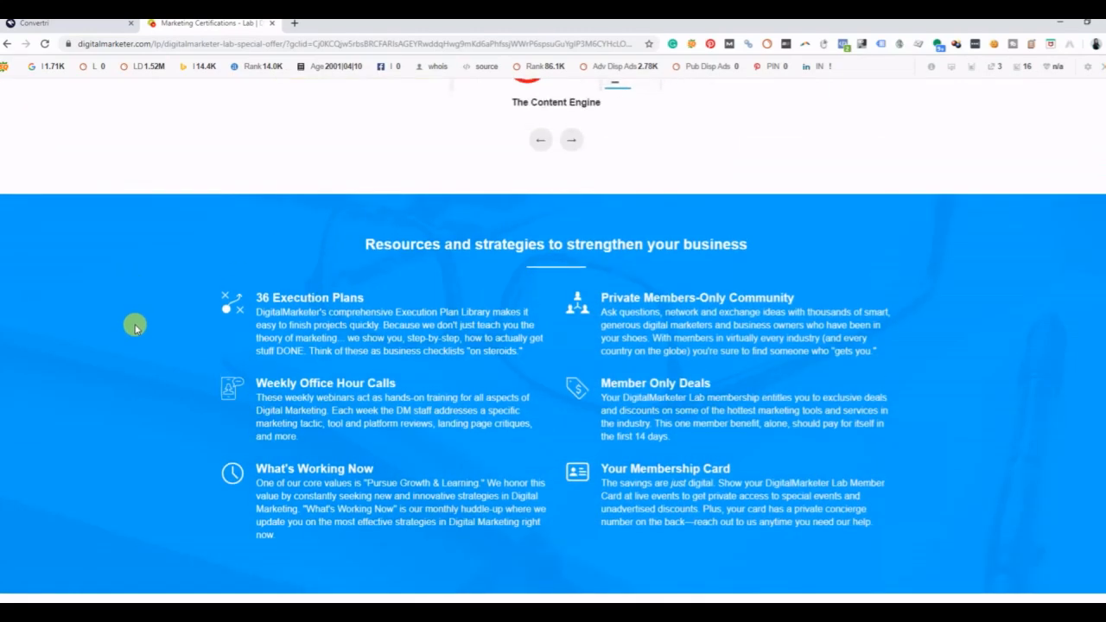
scroll(134, 327, "down", 1)
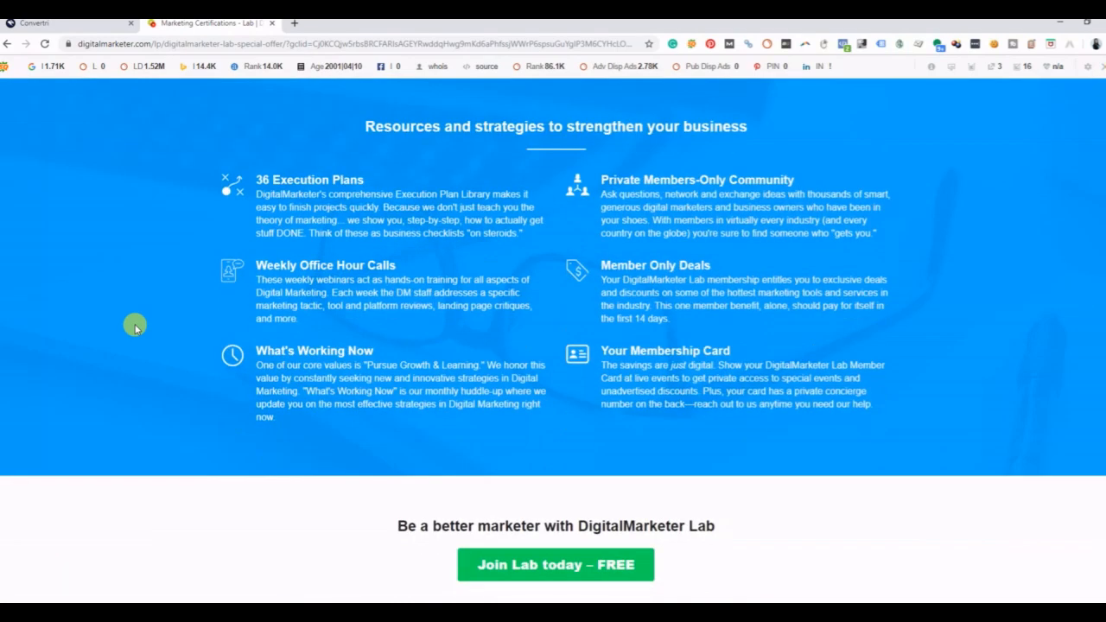
scroll(564, 360, "down", 1)
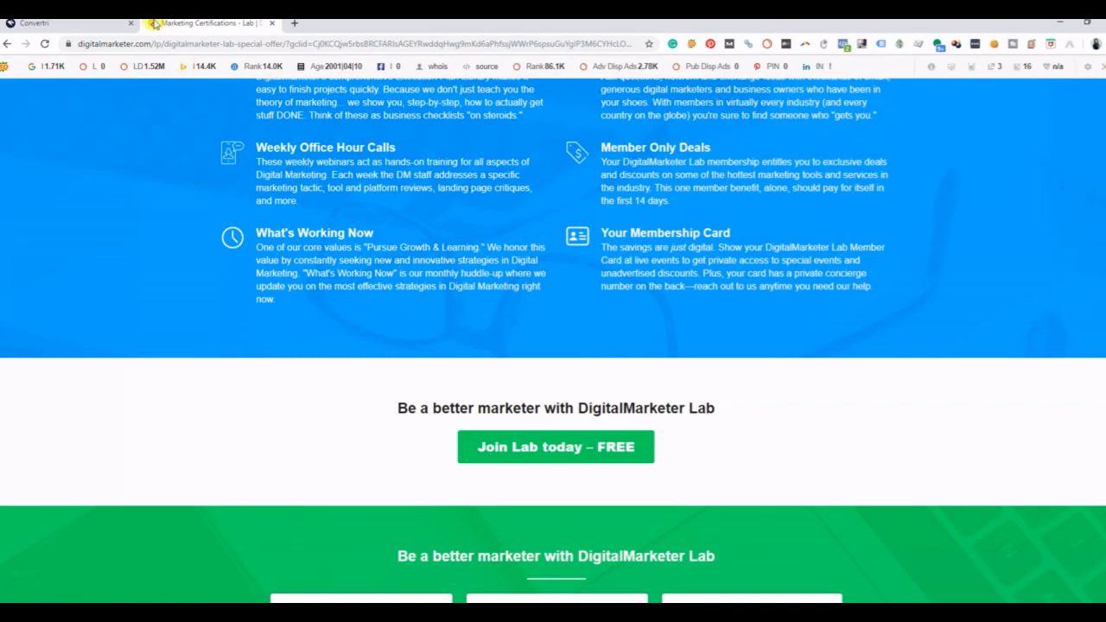
left_click(104, 25)
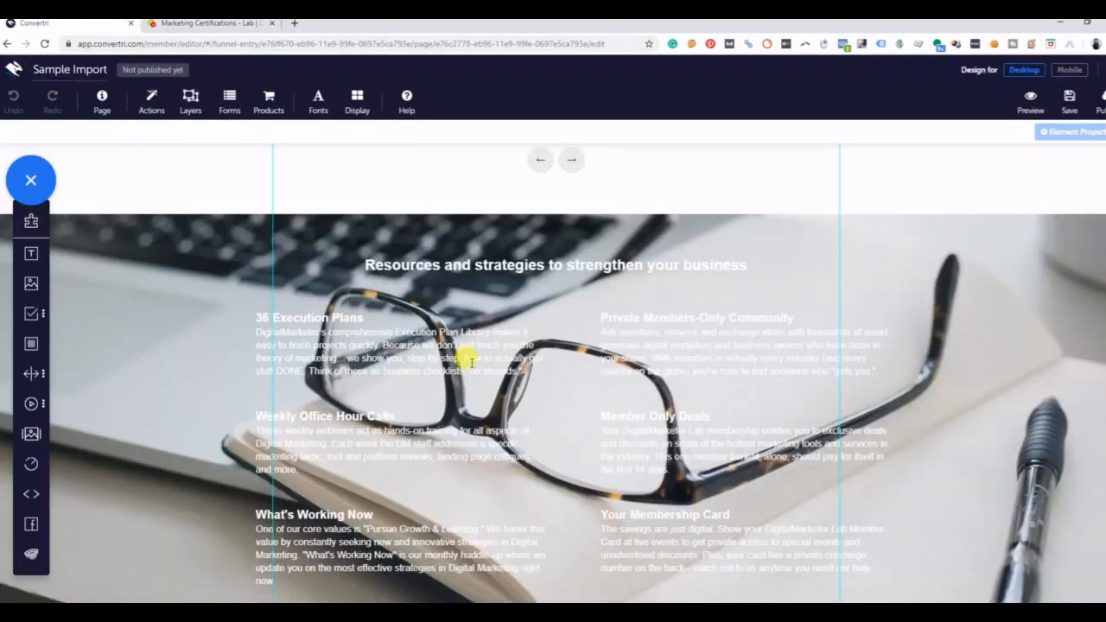
Compare the original page's "Resources and strategies" section, lower sections and footer with their imported versions in the Sample Import page
left_click(223, 24)
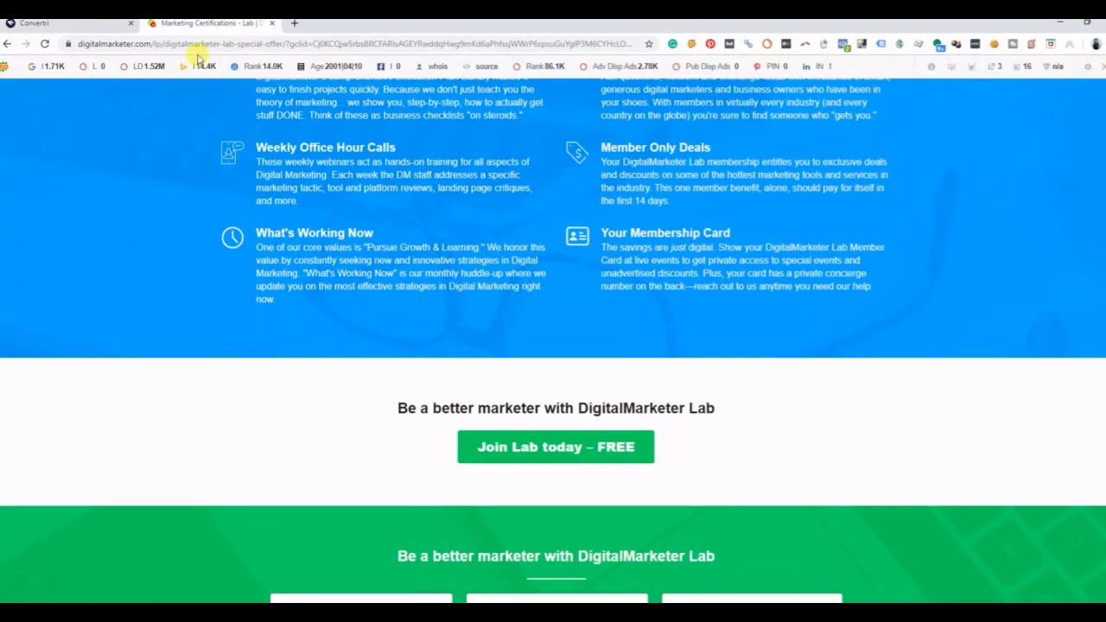
scroll(138, 293, "up", 2)
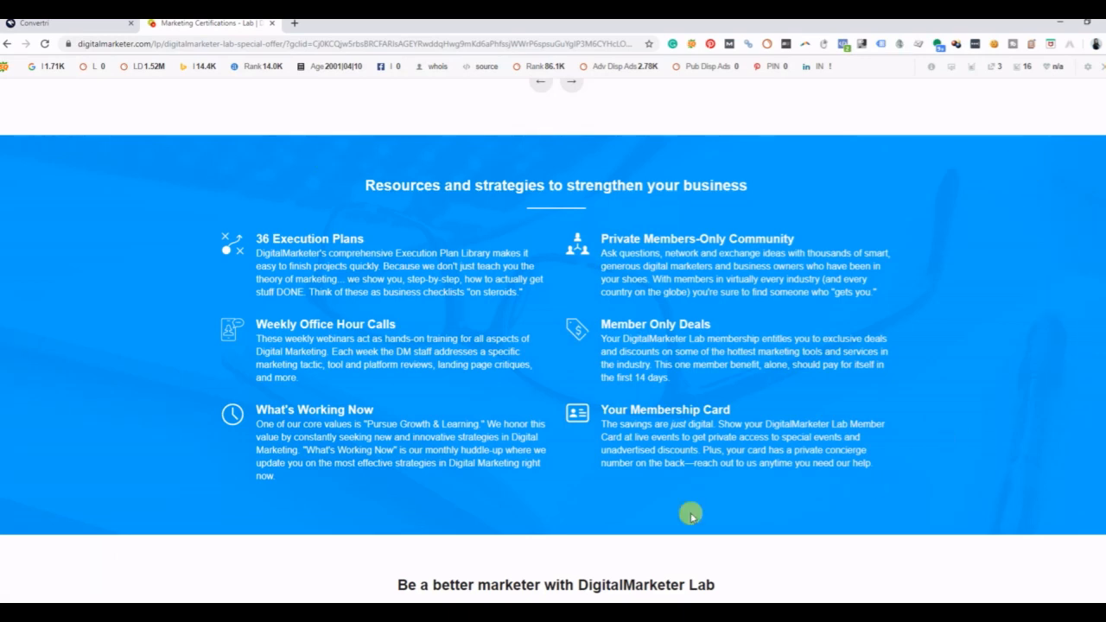
scroll(285, 474, "down", 3)
scroll(285, 474, "down", 10)
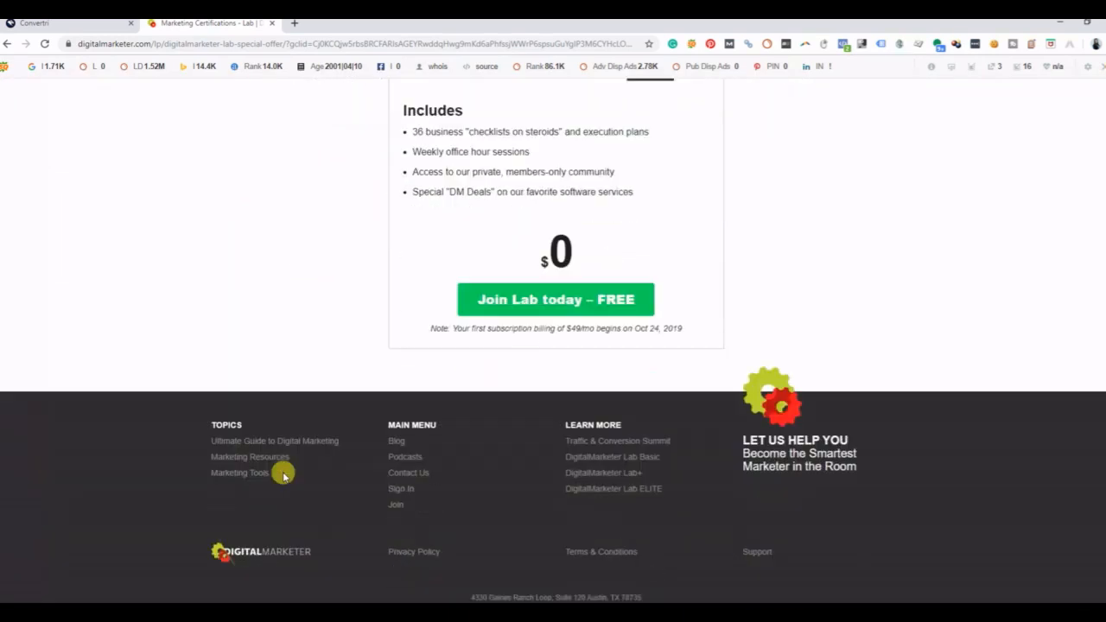
left_click(68, 27)
scroll(357, 388, "down", 5)
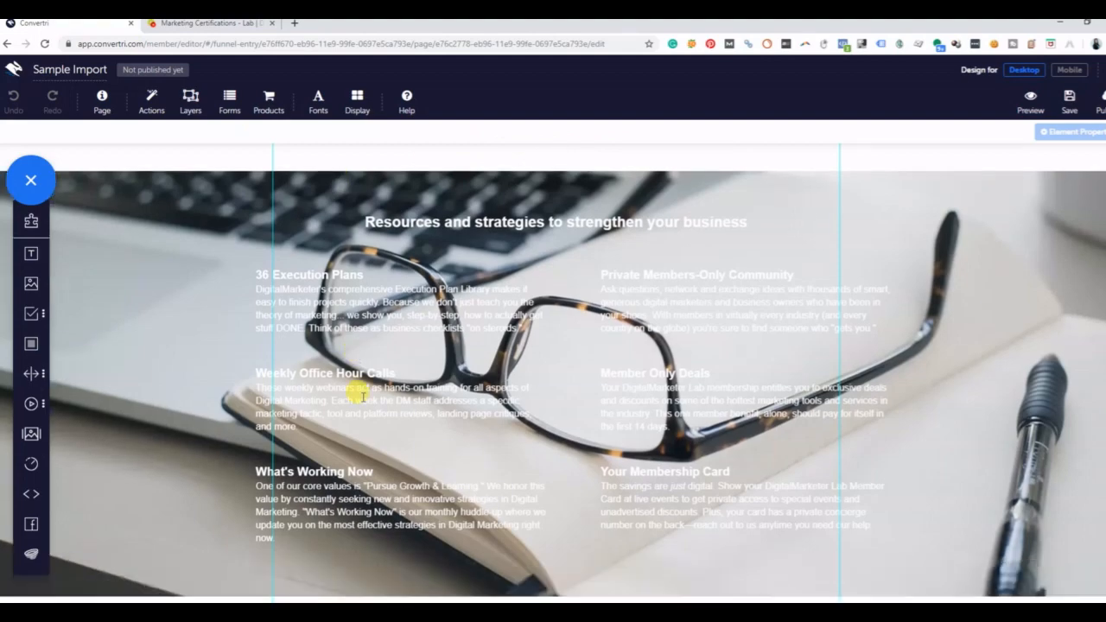
scroll(362, 396, "down", 7)
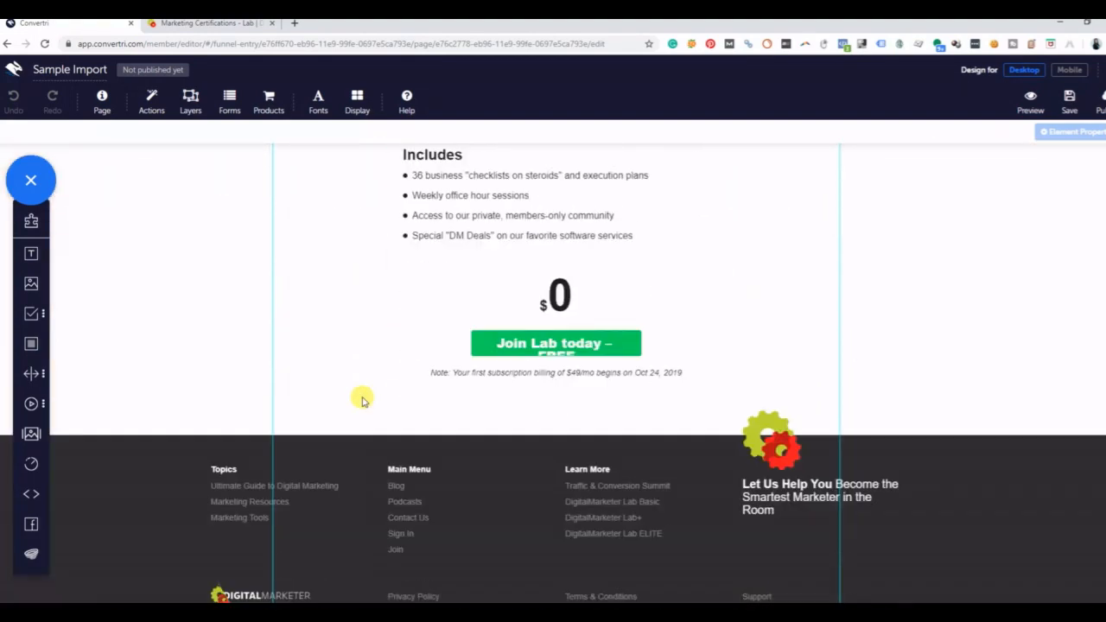
scroll(362, 396, "up", 6)
scroll(605, 328, "up", 3)
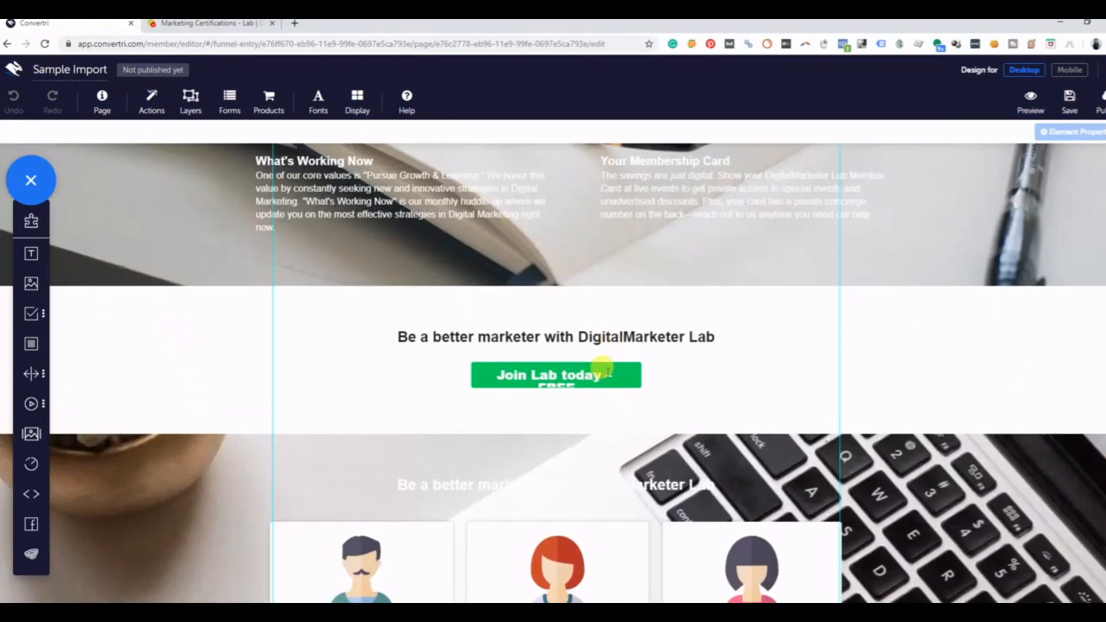
Check the link assigned to the imported "Join Lab today – FREE" button under "Be a better marketer with DigitalMarketer Lab" in its general properties
left_click(624, 360)
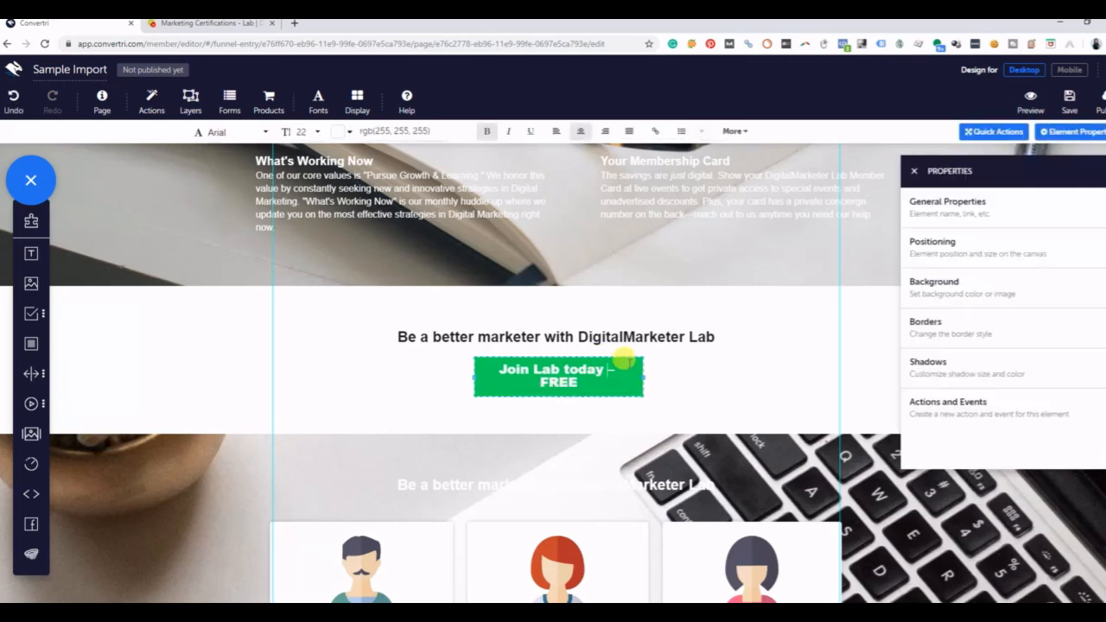
left_click(942, 209)
left_click(950, 260)
key("ctrl+a")
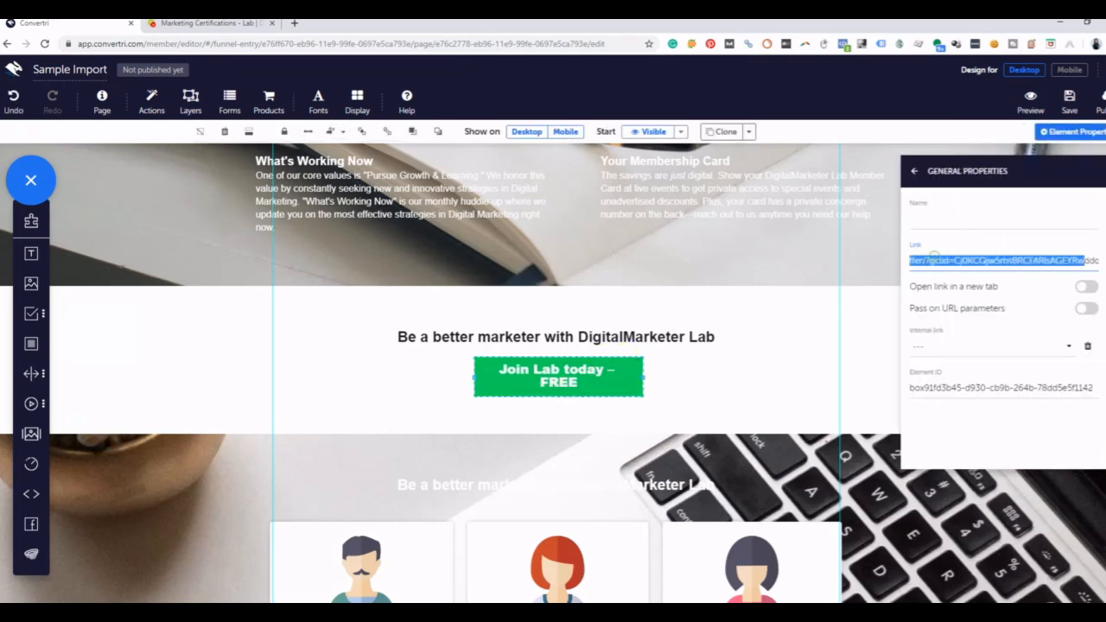
left_click(913, 172)
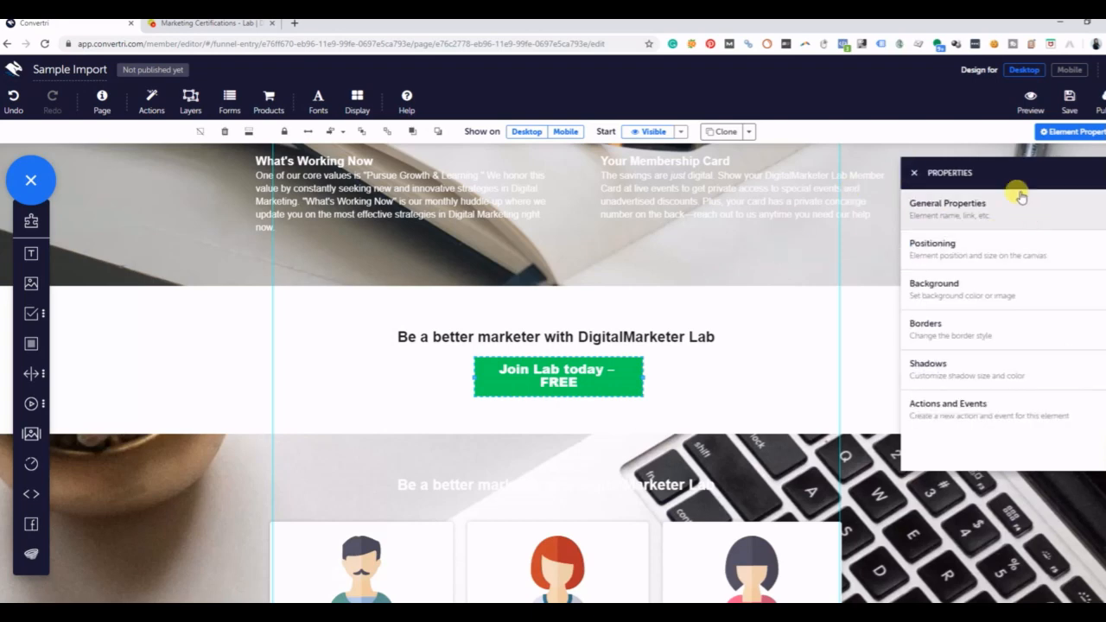
left_click(766, 344)
left_click(913, 173)
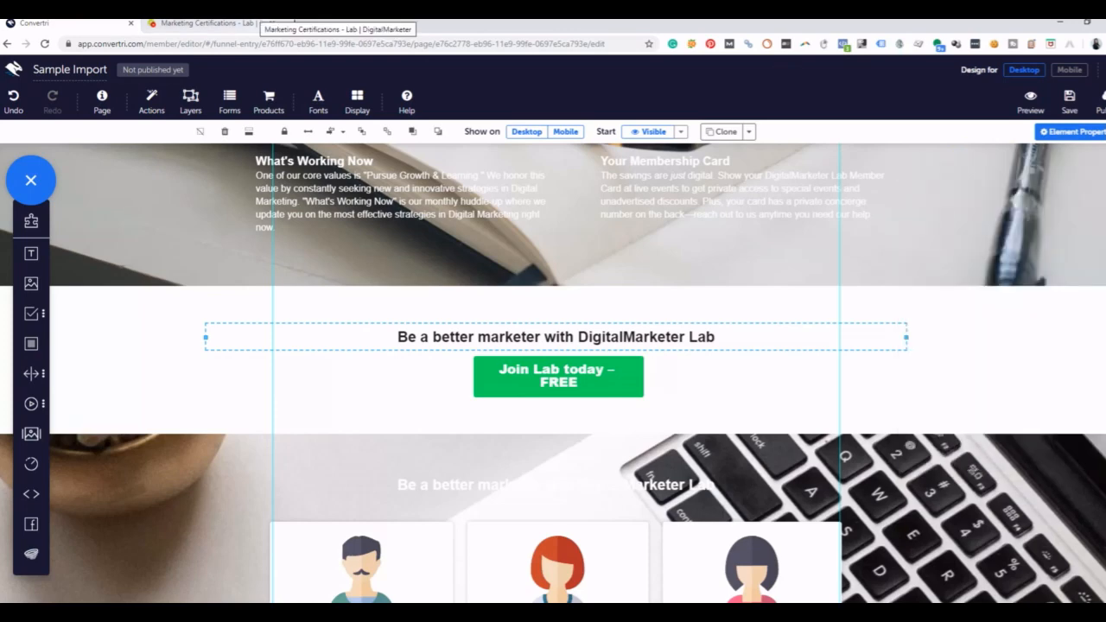
Save the Sample Import page and open its preview
left_click(219, 30)
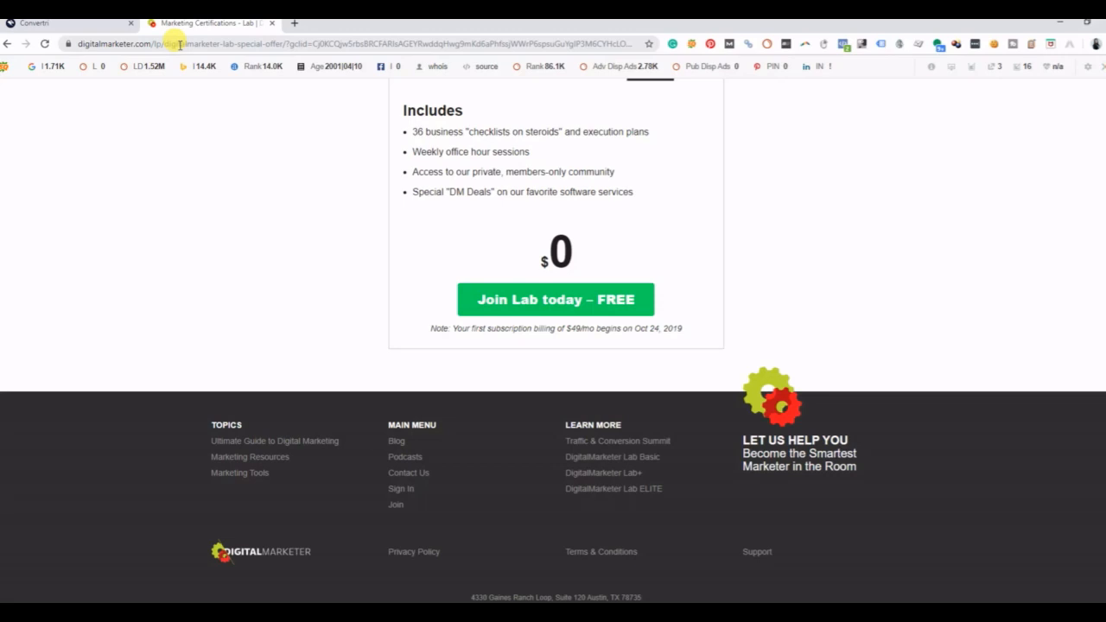
left_click(54, 26)
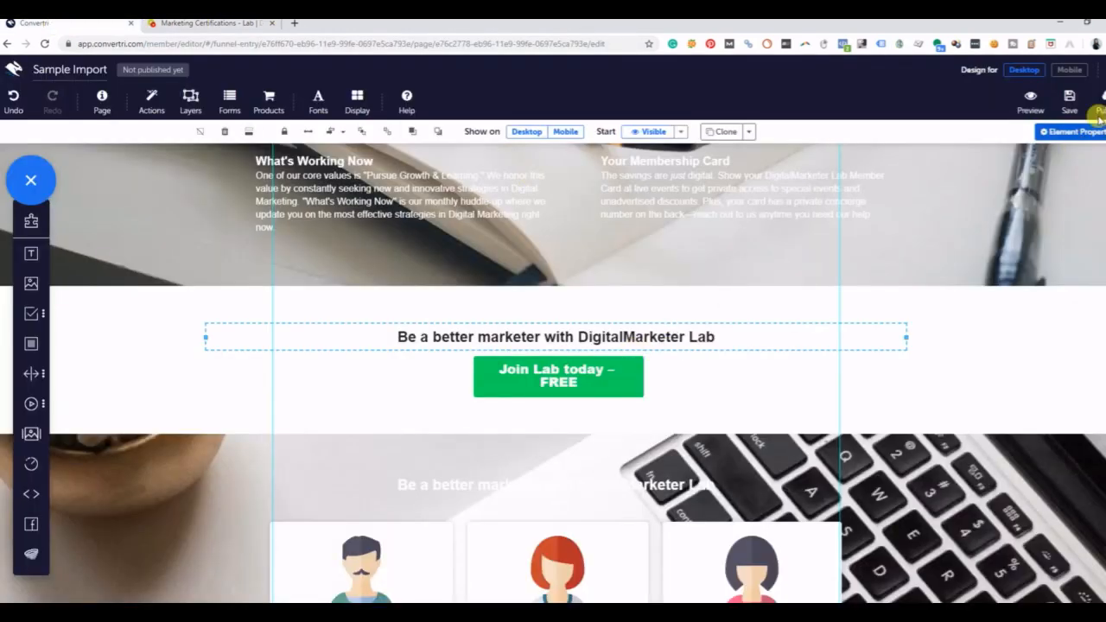
left_click(1070, 105)
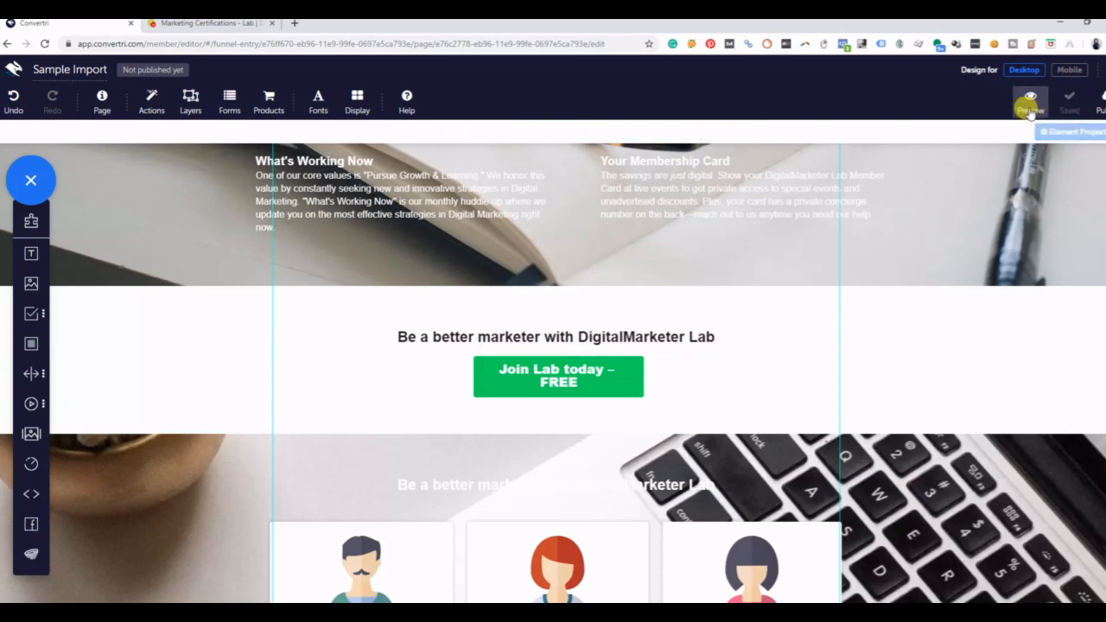
left_click(1029, 107)
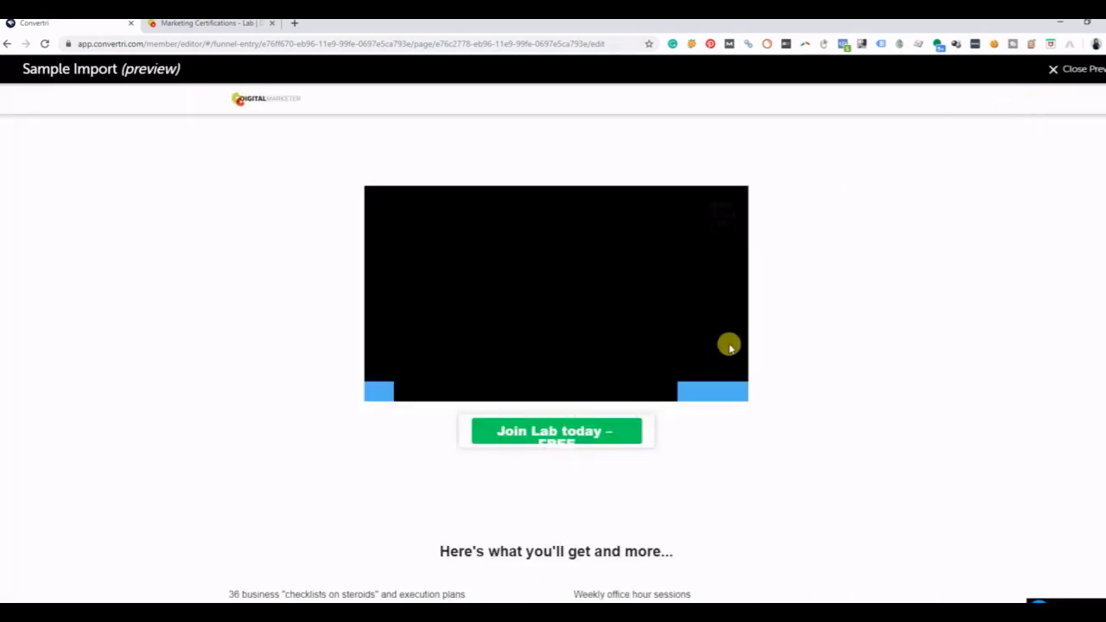
Compare the previewed page's opening section with the original's header, "You're invited..." headline, background and video
scroll(752, 314, "down", 2)
scroll(752, 314, "up", 2)
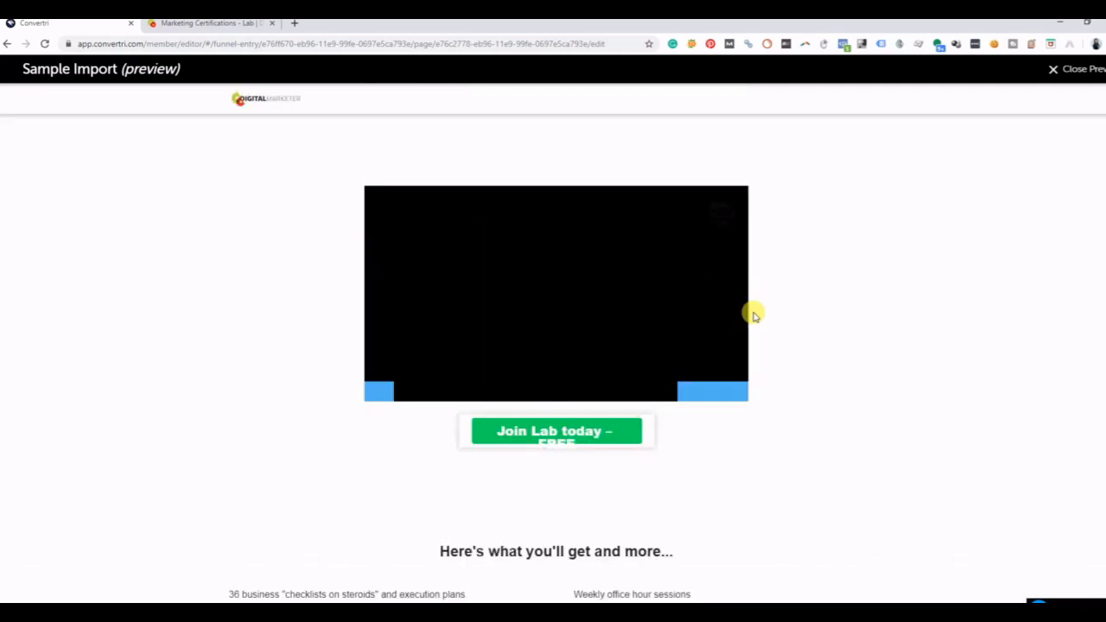
scroll(753, 314, "down", 2)
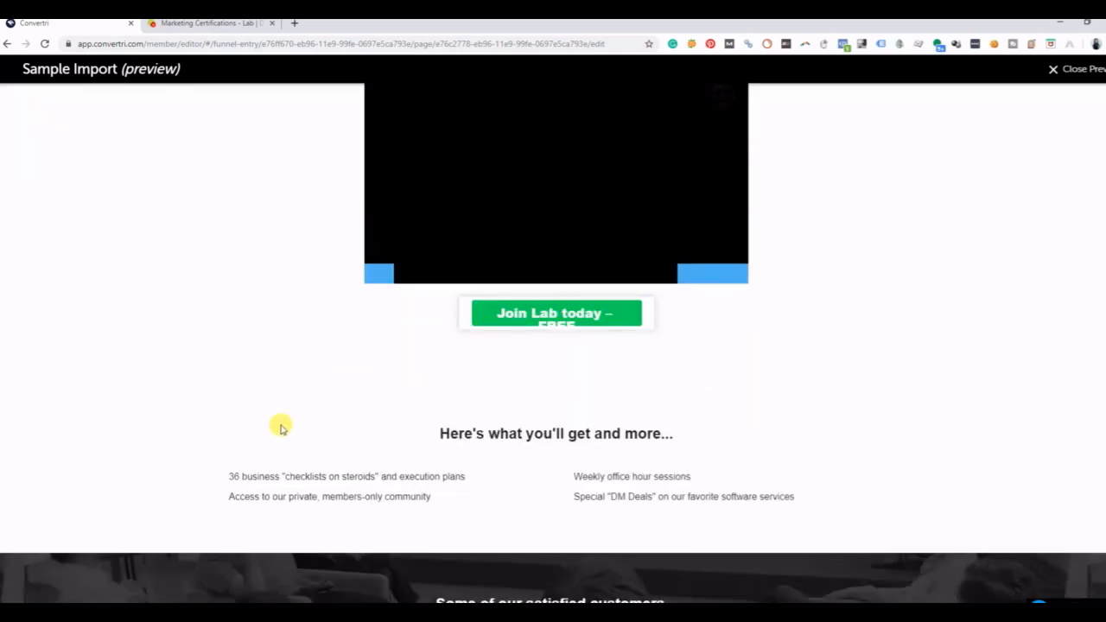
scroll(286, 518, "down", 1)
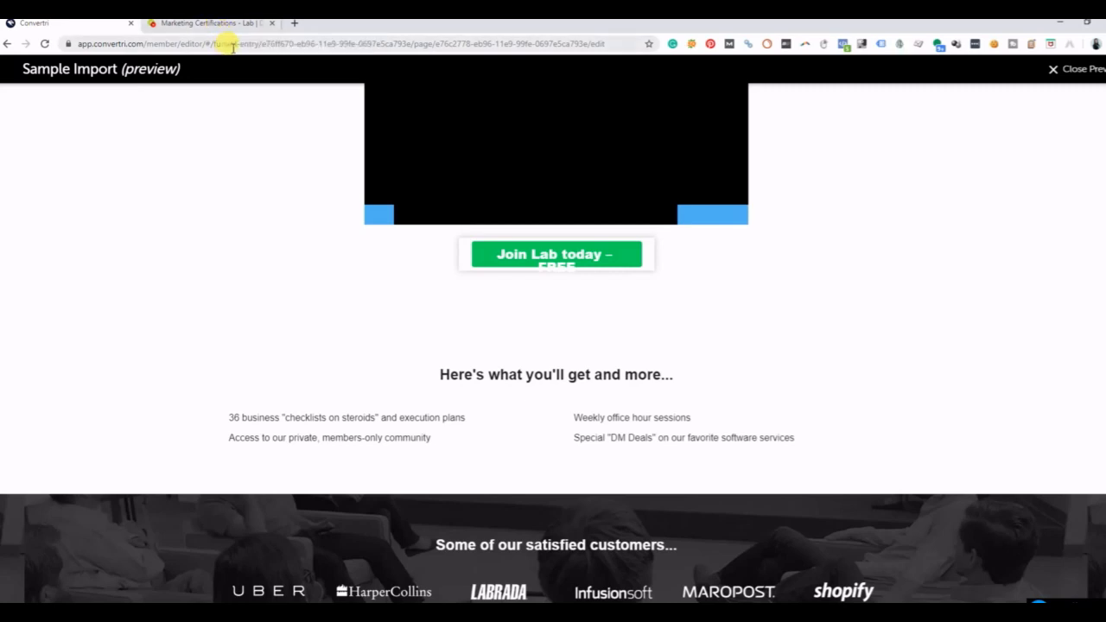
left_click(218, 24)
scroll(303, 224, "up", 5)
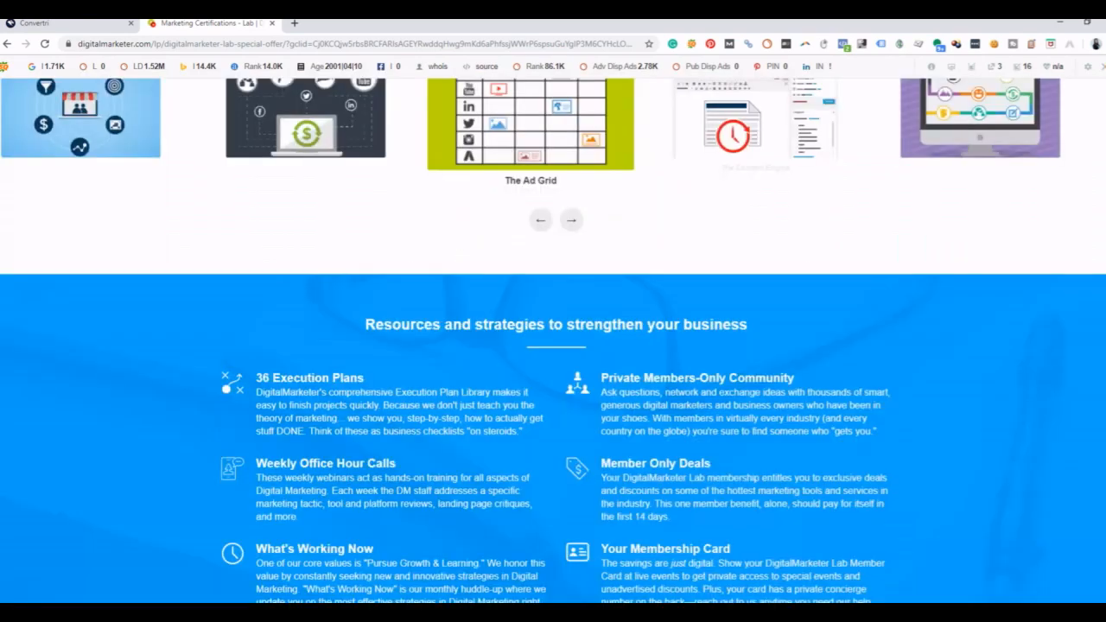
scroll(1040, 287, "up", 12)
scroll(744, 255, "up", 1)
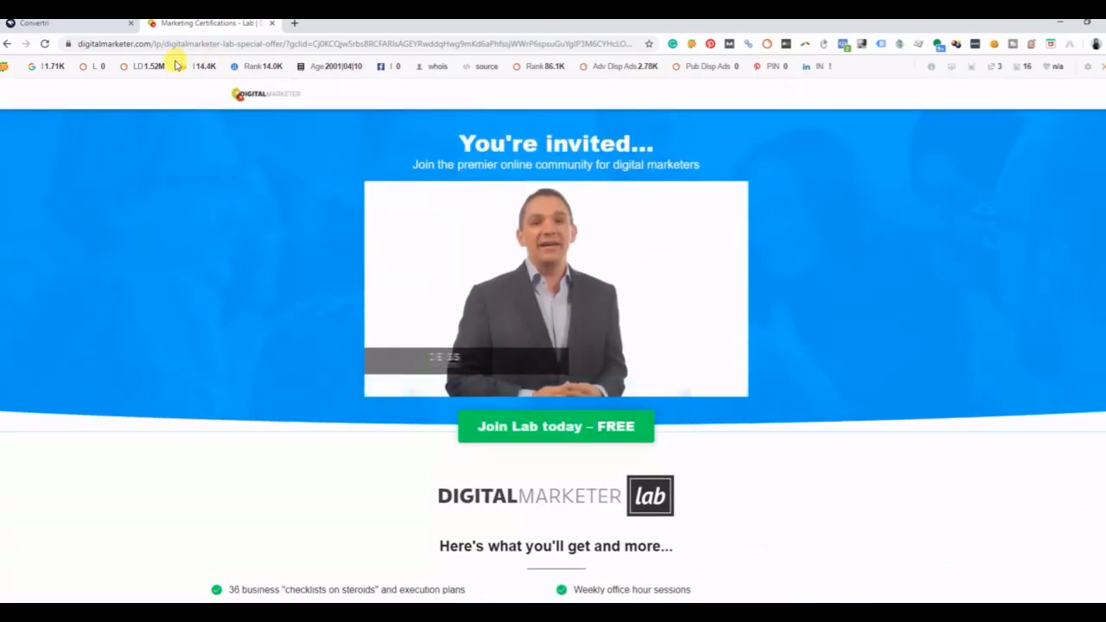
left_click(86, 24)
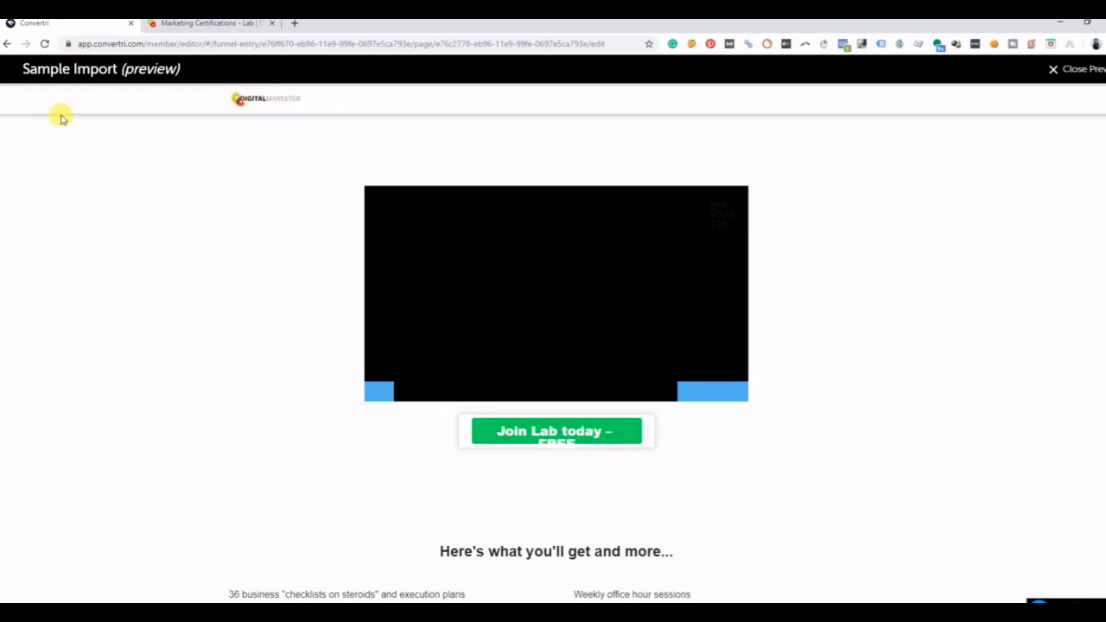
left_click(185, 26)
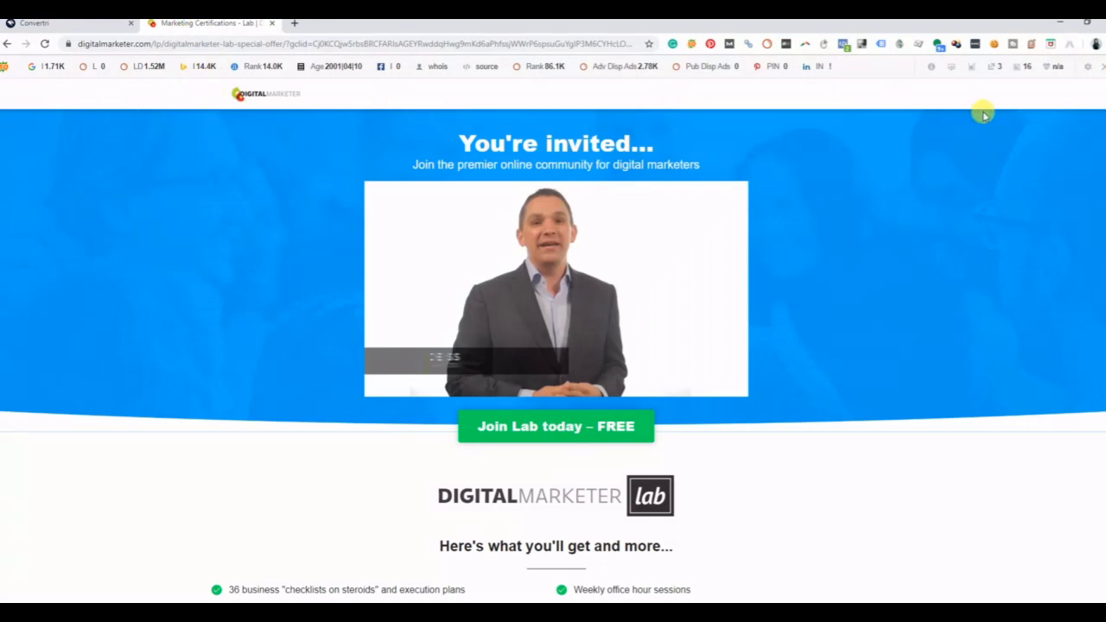
left_click(68, 24)
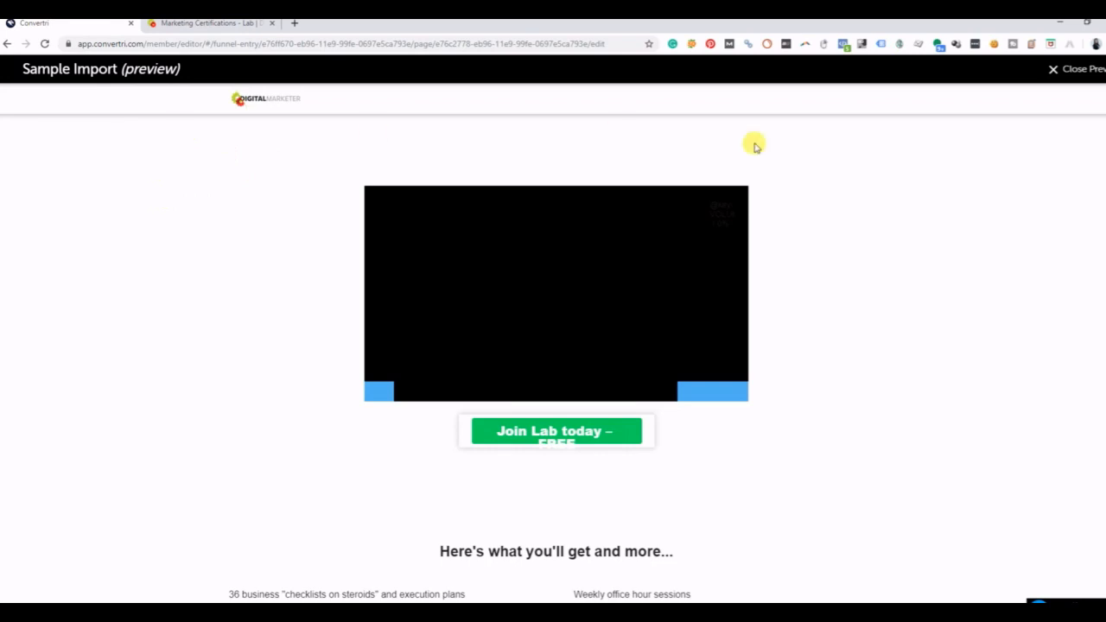
Compare the "Join Lab today – FREE" button, Lab logo and "Here's what you'll get and more..." list between the original page and the preview
left_click(212, 26)
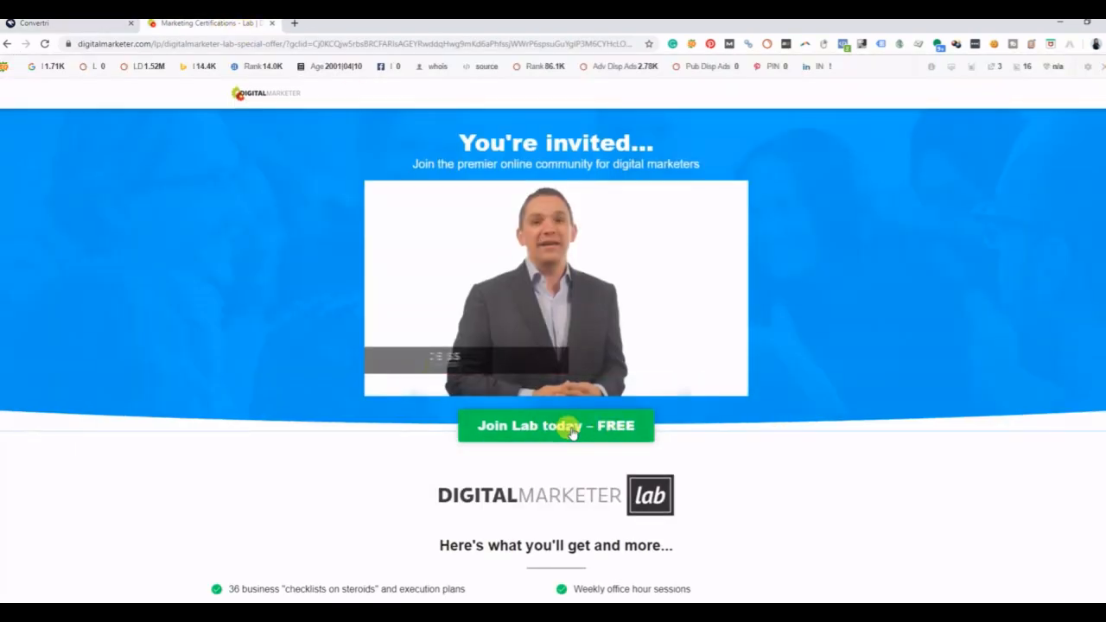
scroll(563, 424, "down", 1)
left_click(94, 27)
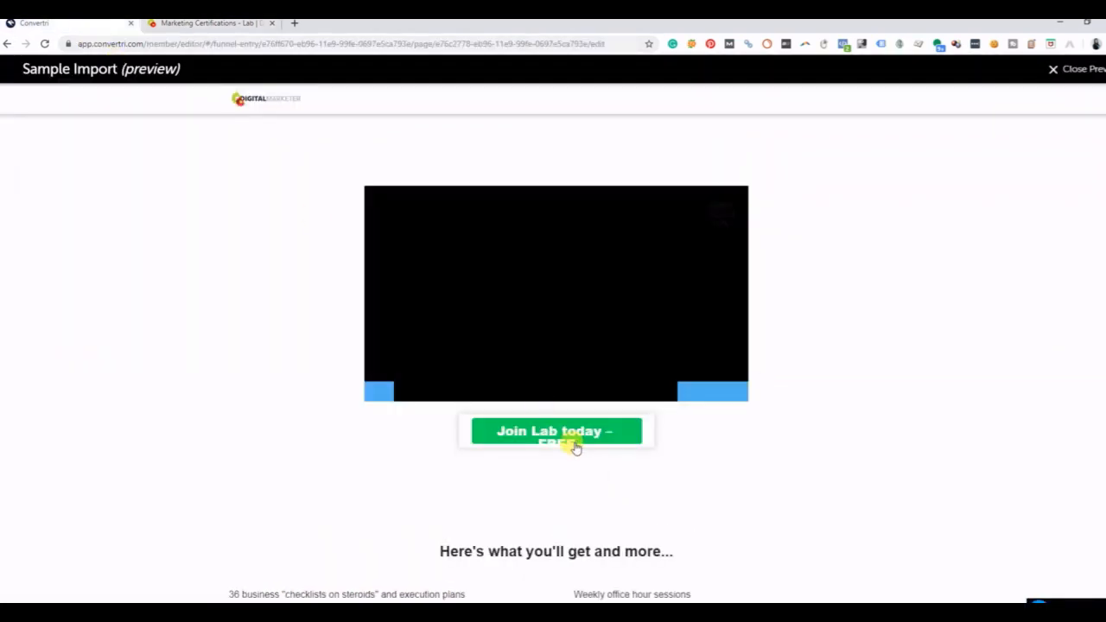
left_click(213, 28)
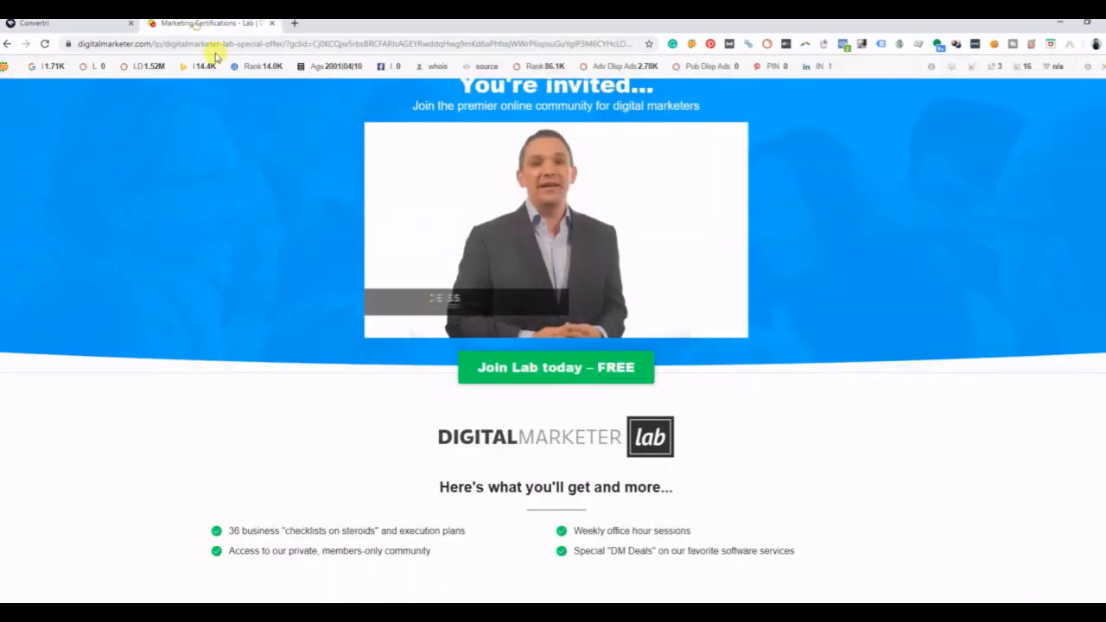
scroll(415, 489, "down", 2)
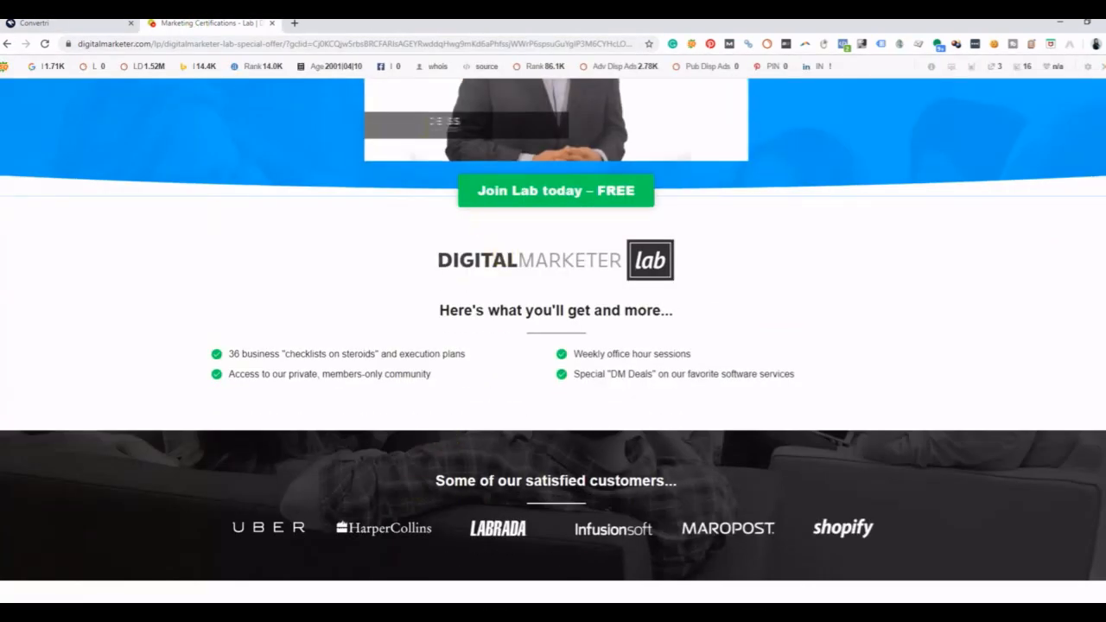
Compare the preview's testimonials section above "Access our library of execution plans" with the same section on the original page
left_click(49, 23)
scroll(536, 512, "down", 3)
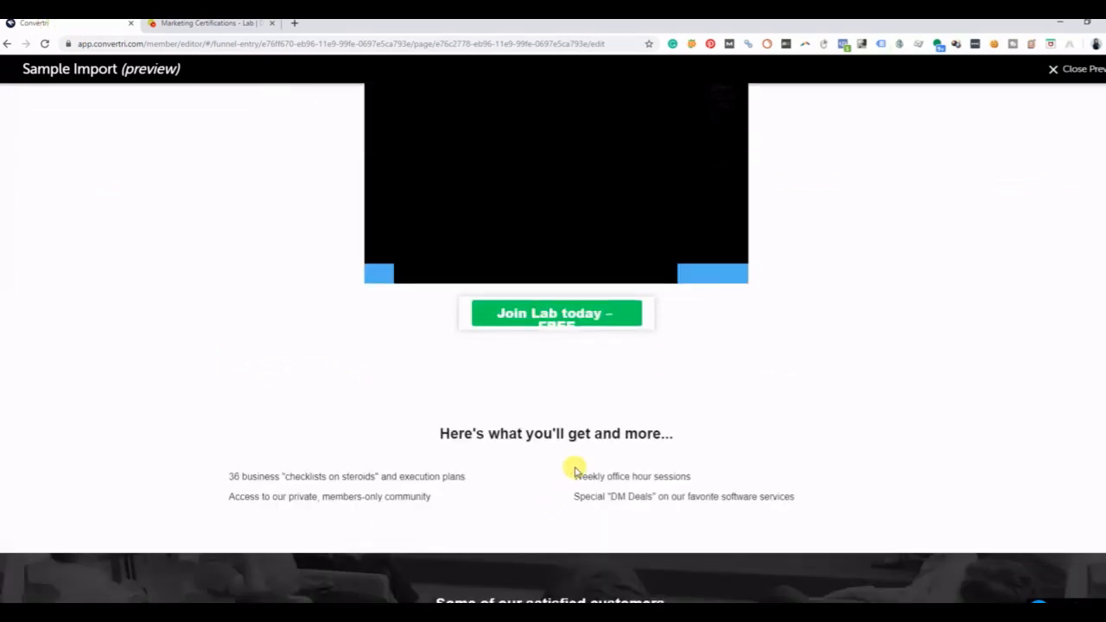
scroll(576, 469, "down", 8)
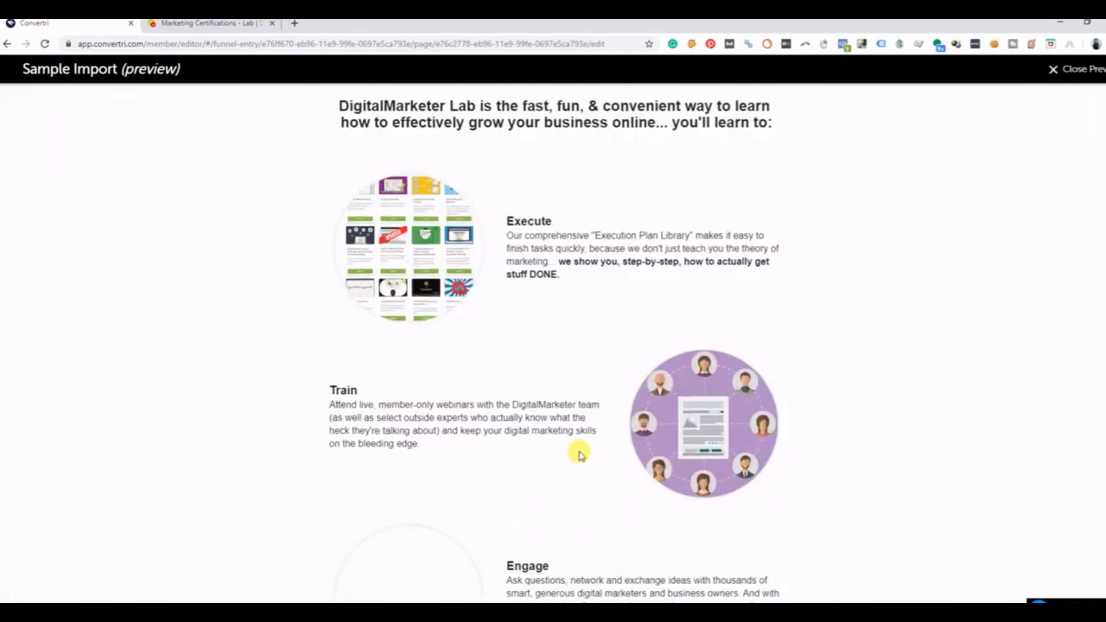
scroll(545, 497, "down", 8)
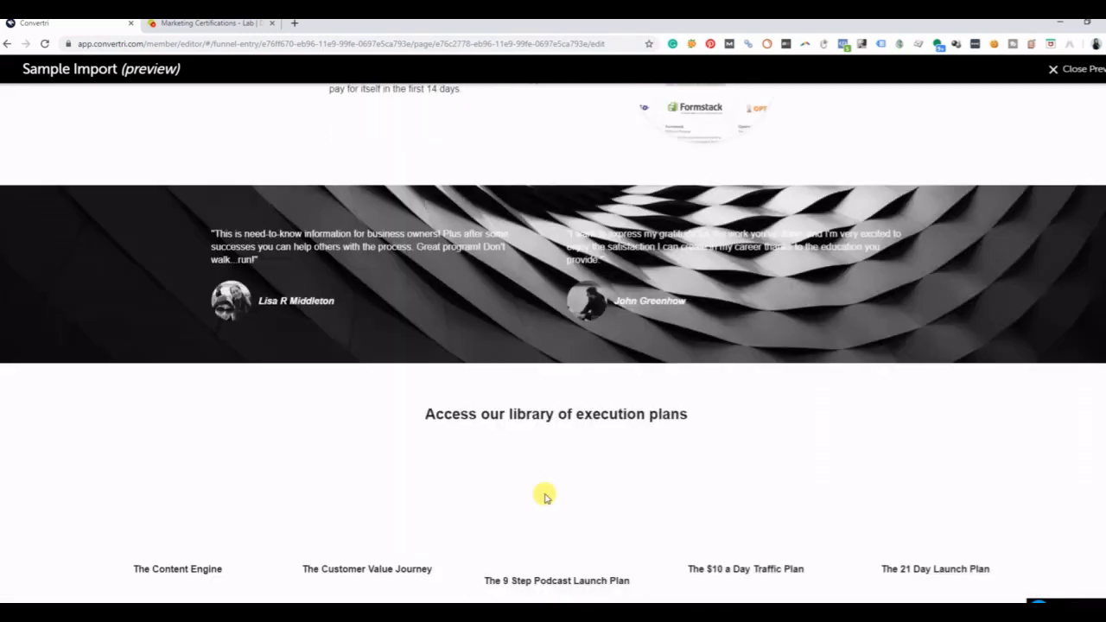
scroll(493, 421, "up", 2)
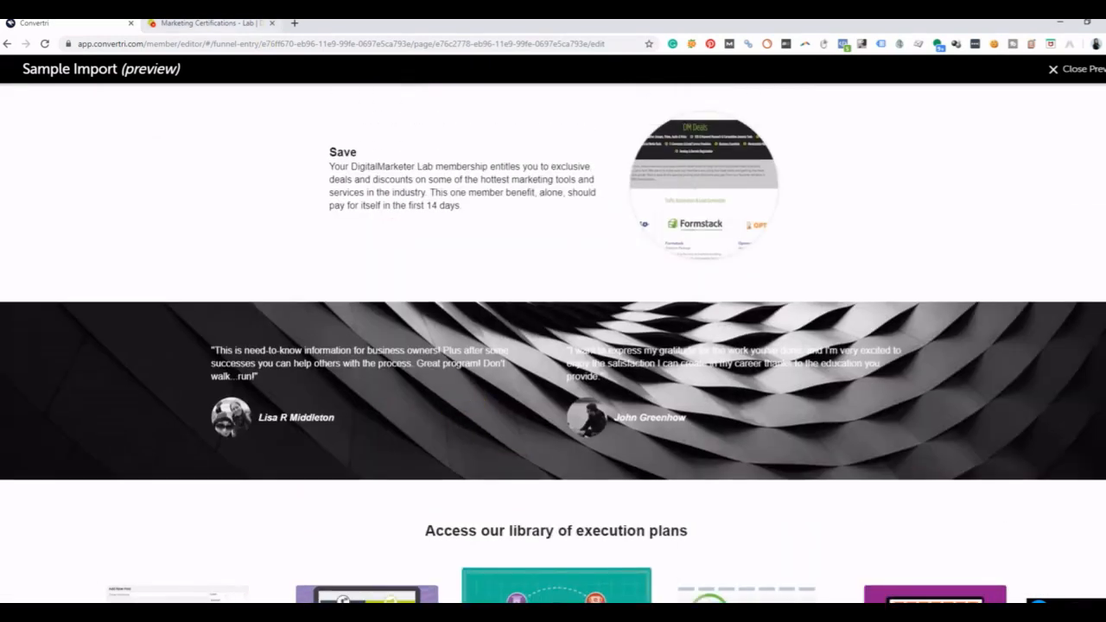
left_click(209, 25)
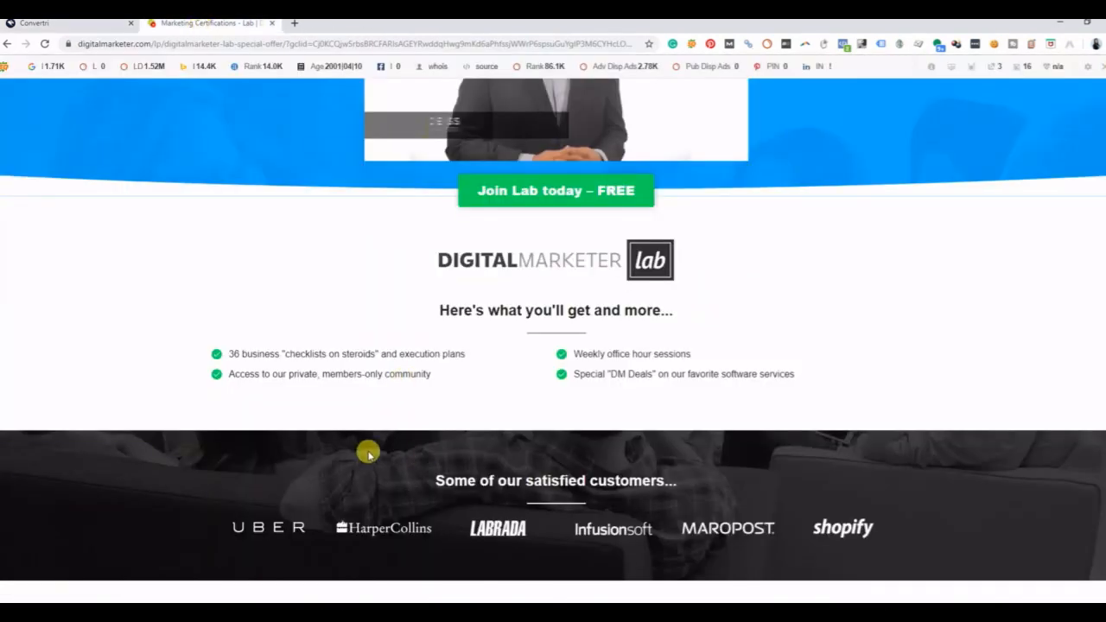
scroll(367, 454, "down", 10)
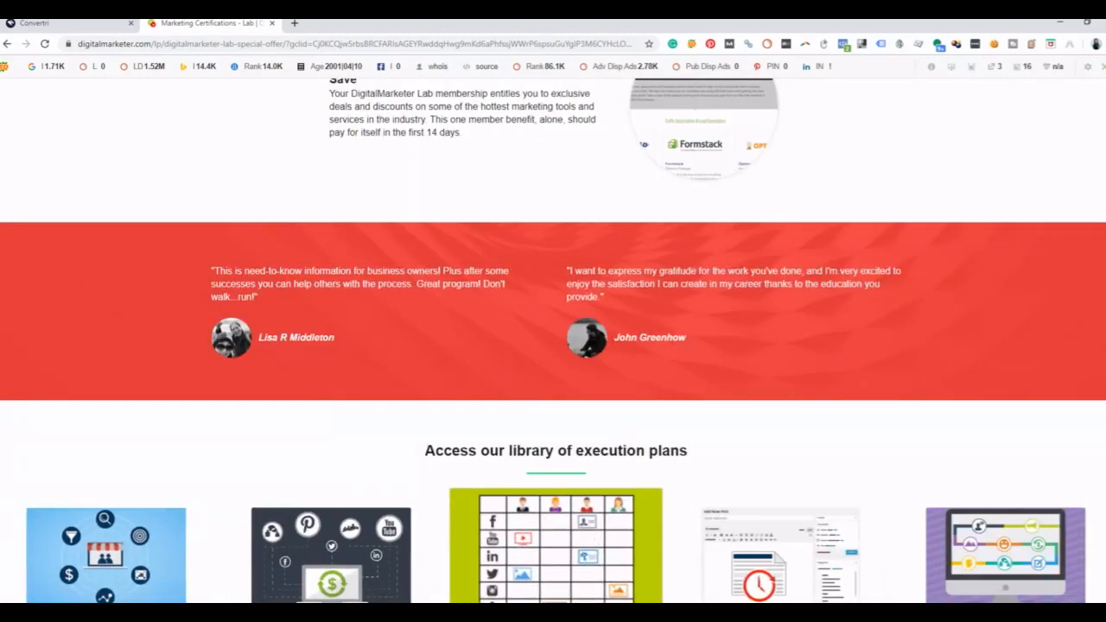
Examine the preview's execution plans gallery, "Resources and strategies" section and "Be a better marketer with DigitalMarketer Lab" sections
left_click(39, 23)
scroll(367, 259, "down", 2)
scroll(356, 344, "down", 4)
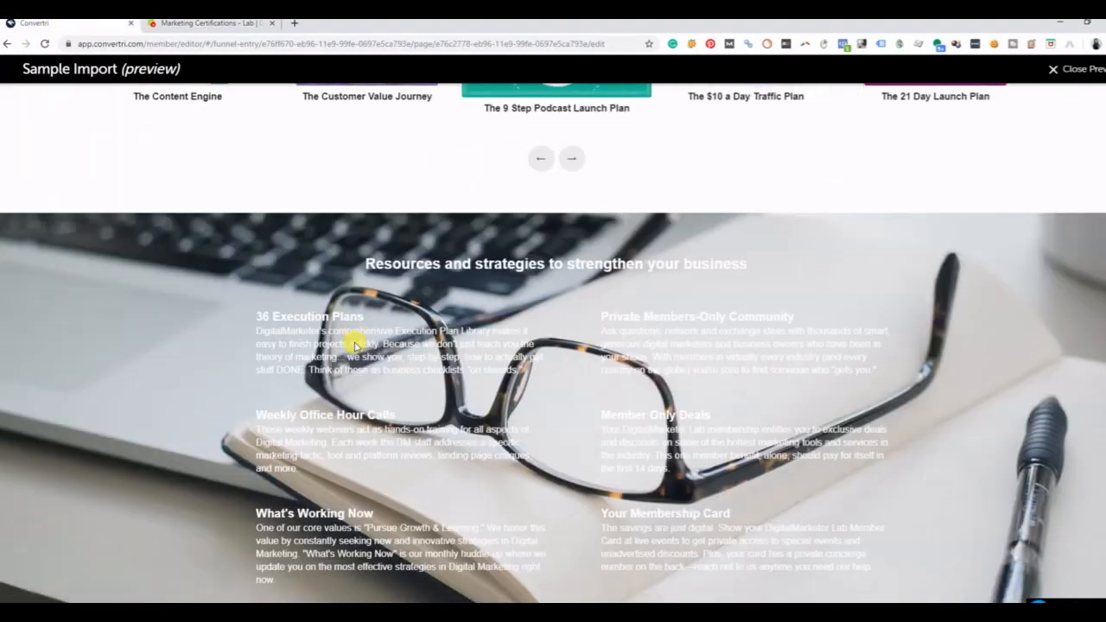
scroll(355, 346, "up", 2)
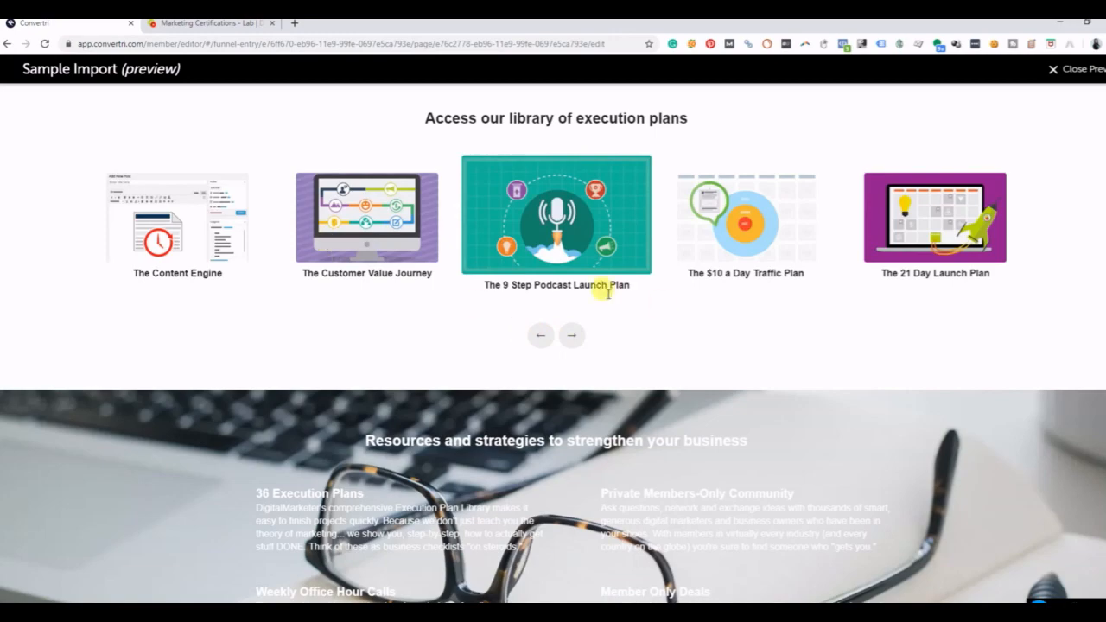
scroll(656, 341, "down", 6)
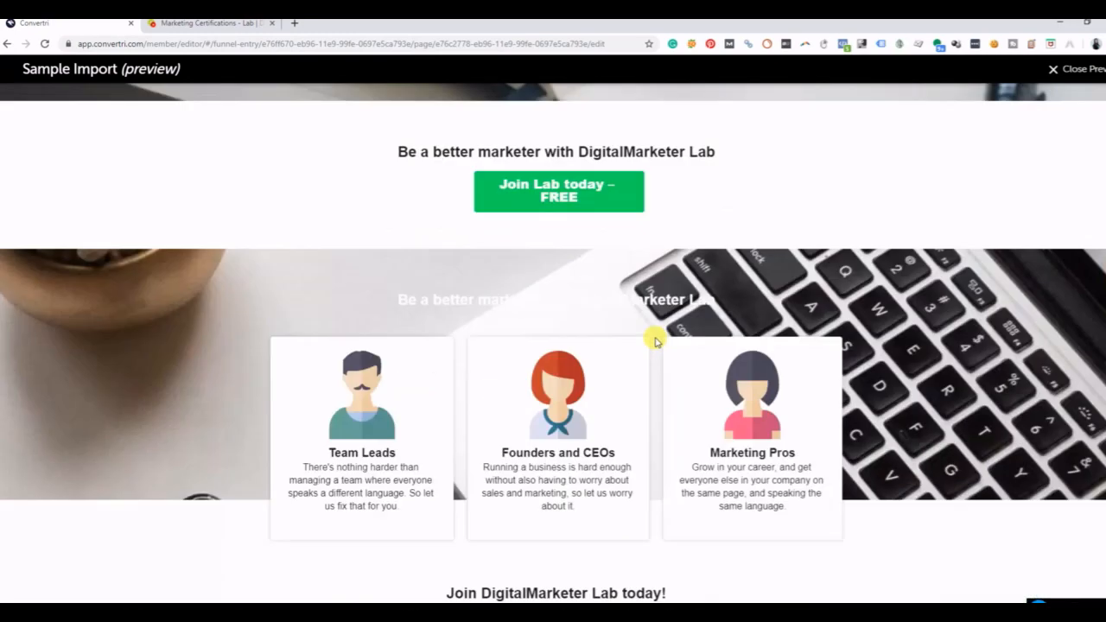
Close the preview after viewing its pricing section, and inspect the opening section's background and video elements in the editor
scroll(655, 341, "down", 5)
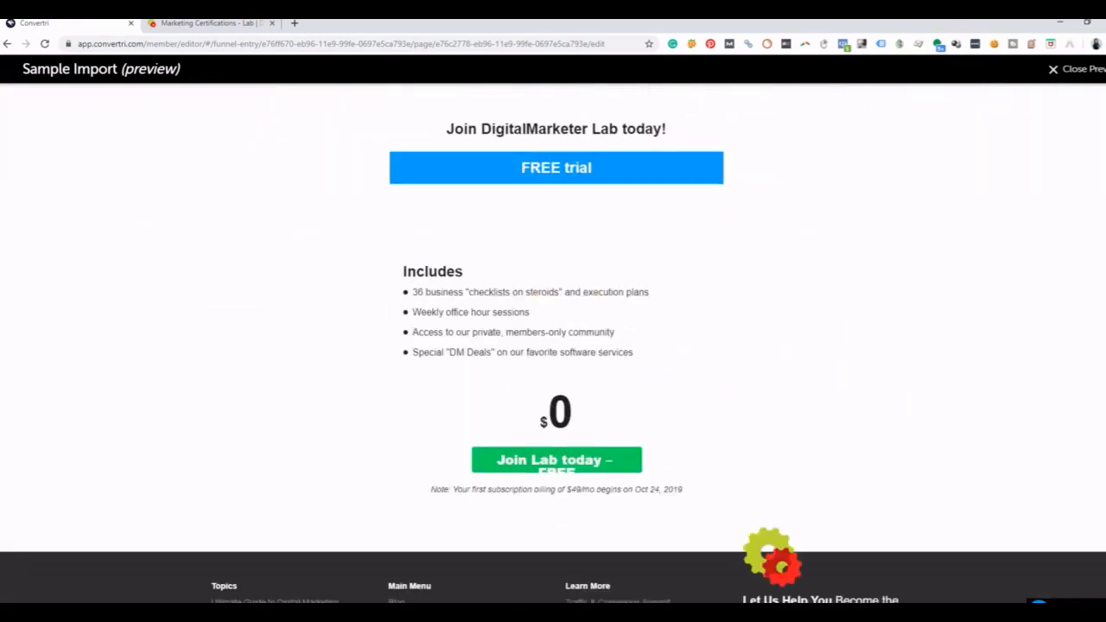
left_click(1050, 73)
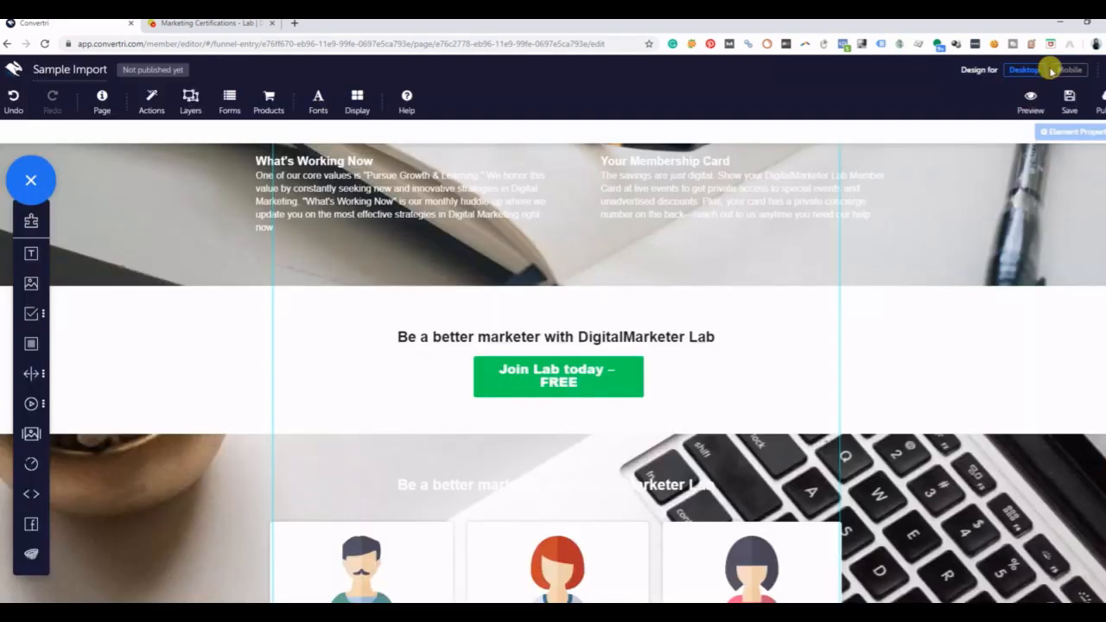
scroll(752, 316, "up", 15)
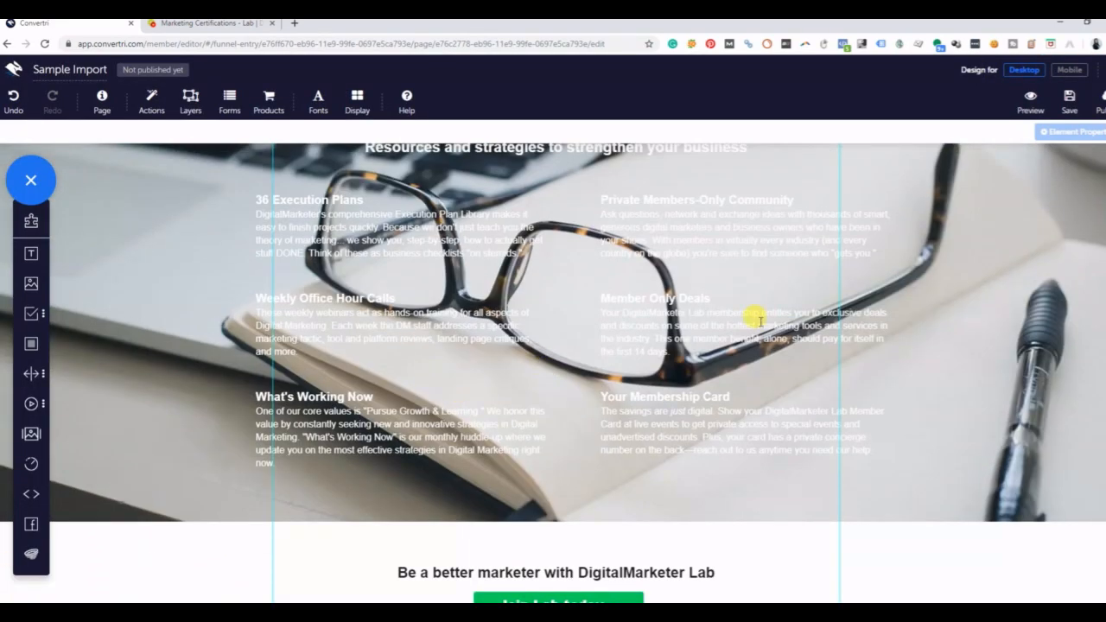
scroll(748, 322, "up", 15)
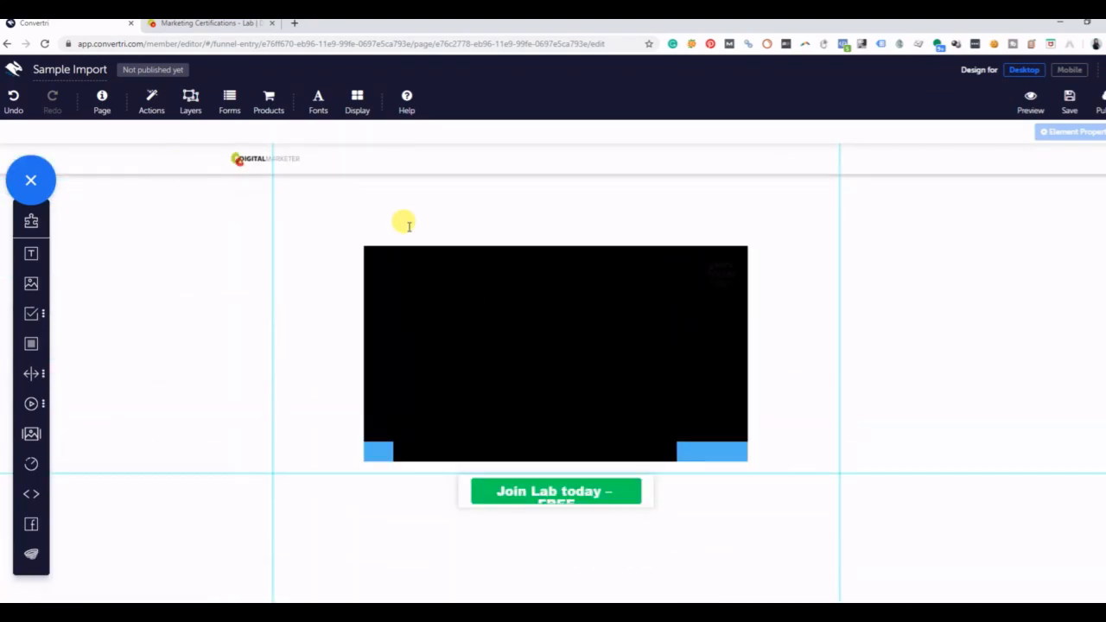
left_click(391, 201)
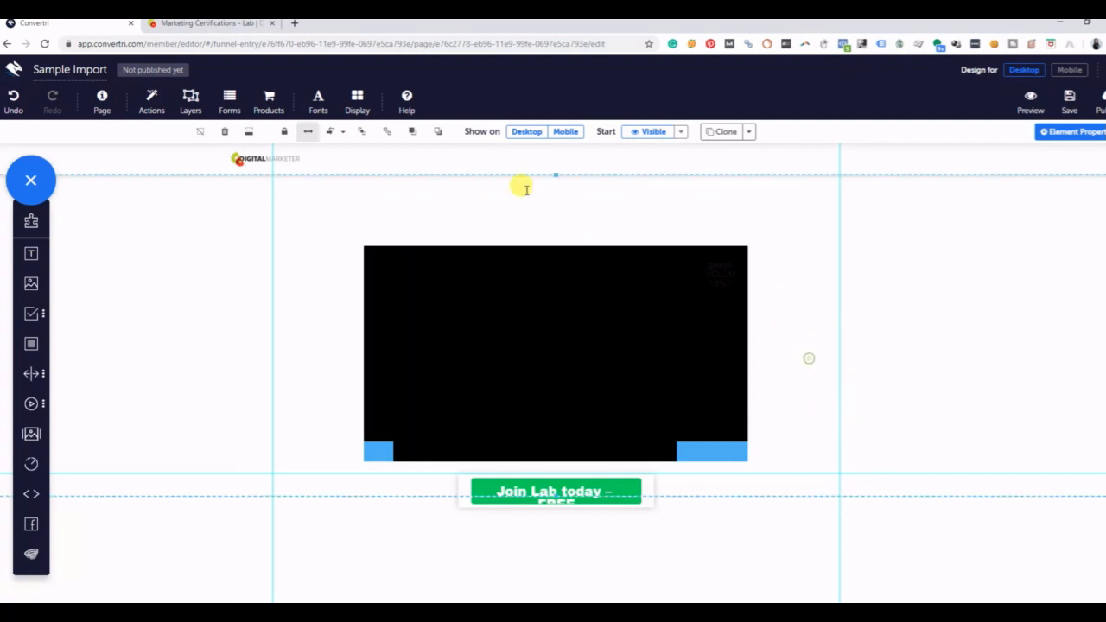
left_click(725, 309)
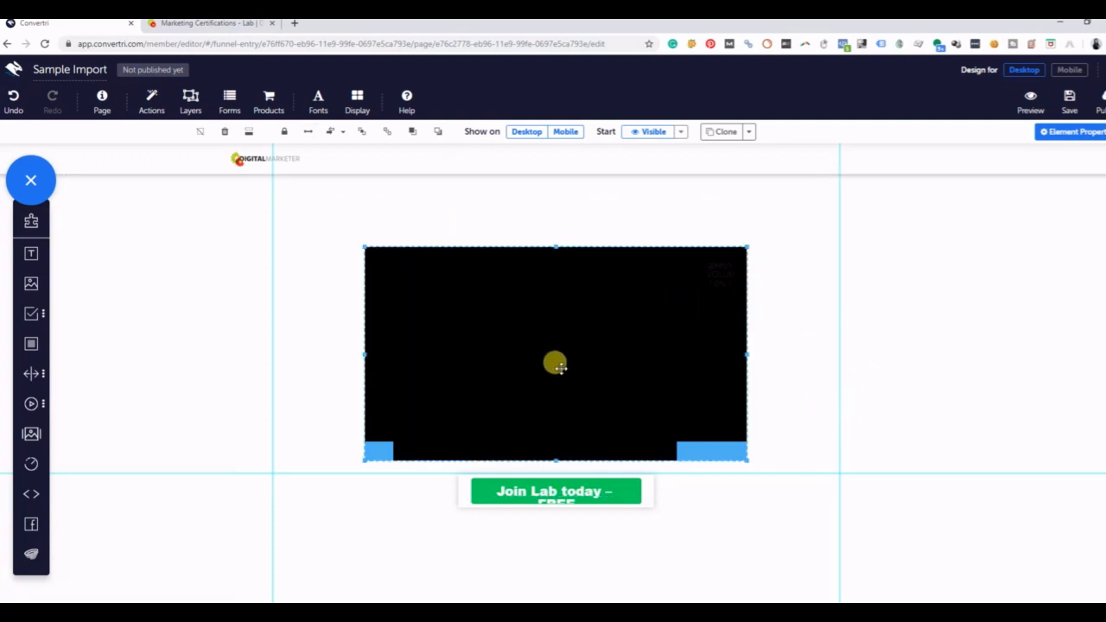
Enlarge the white panel behind the "Join Lab today – FREE" button and widen the button so its text fits on one line
left_click(627, 476)
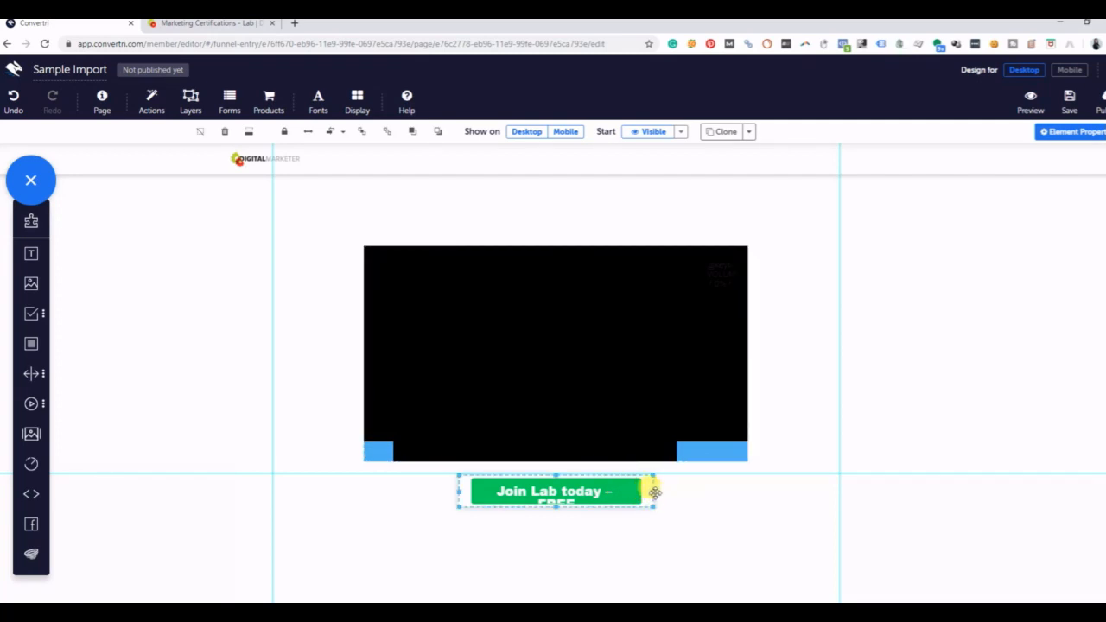
left_click_drag(653, 491, 699, 491)
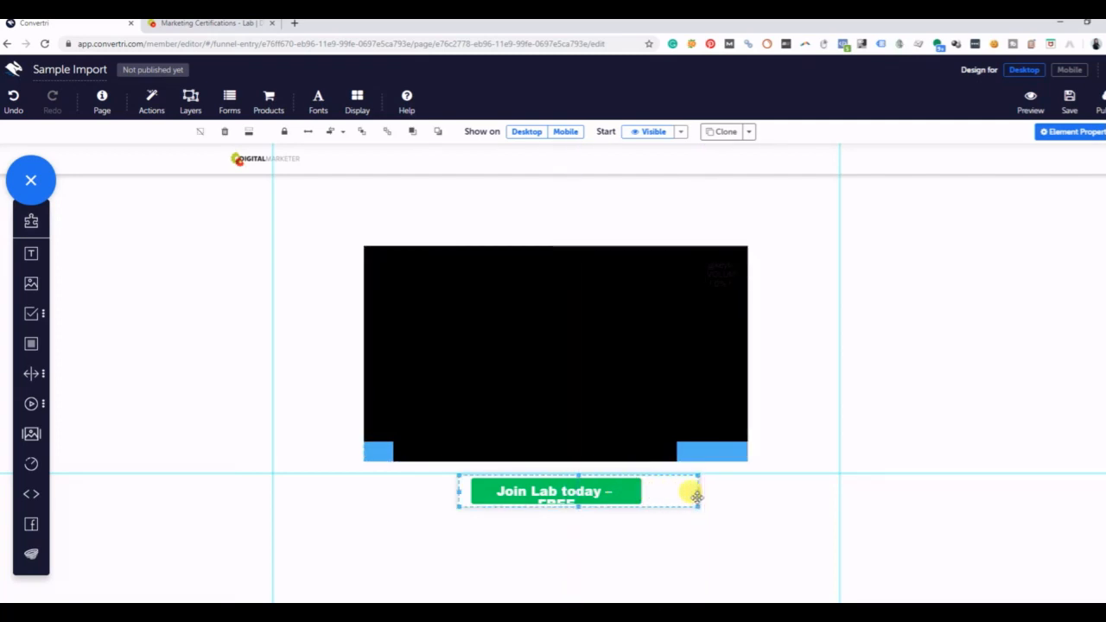
left_click_drag(579, 508, 576, 519)
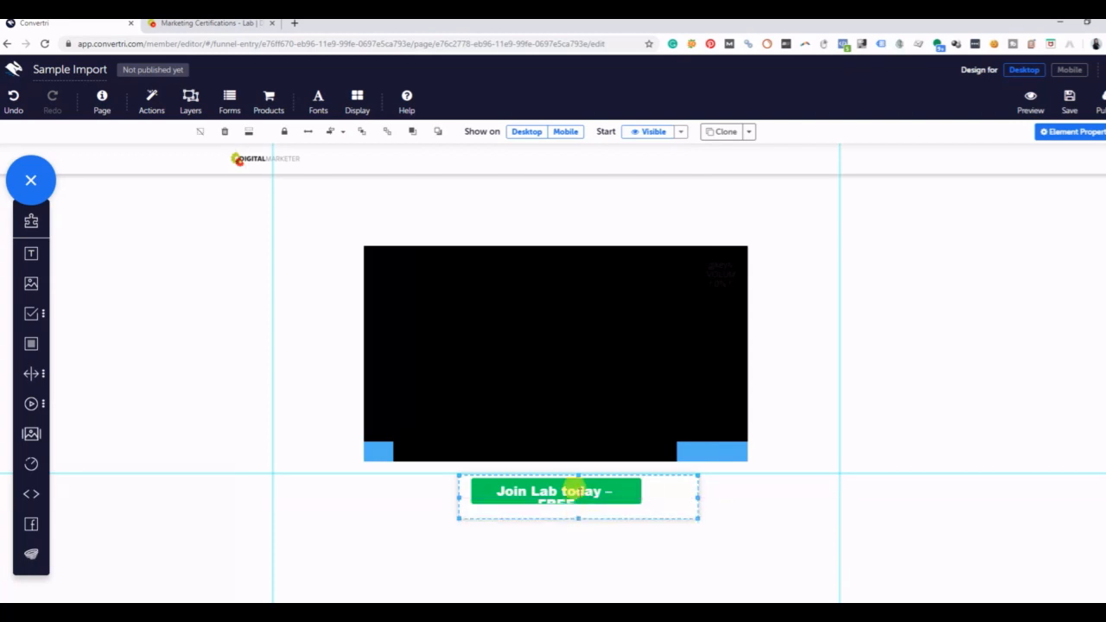
left_click(637, 497)
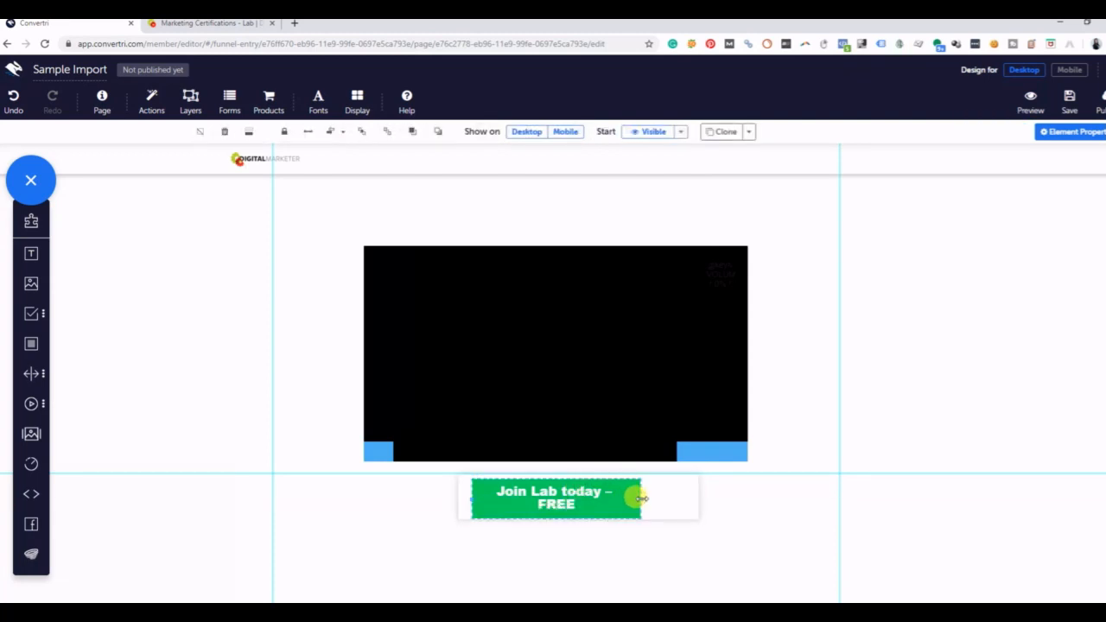
left_click_drag(642, 499, 668, 485)
left_click(458, 502)
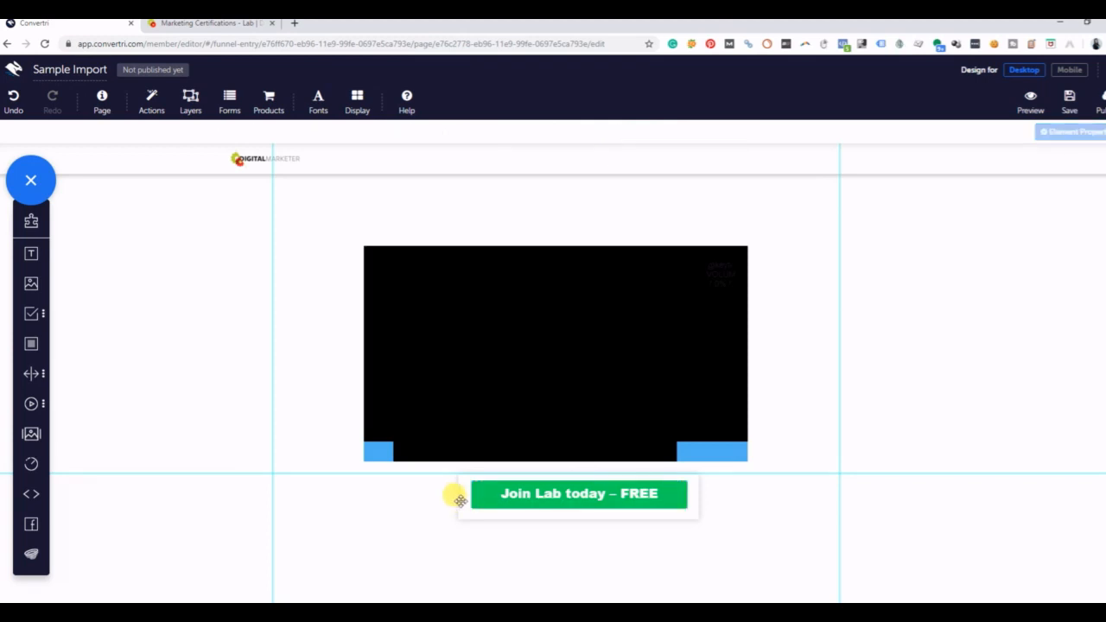
Try to delete the white panel behind the "Join Lab today – FREE" button, and undo the deletion
left_click(461, 501)
key("Delete")
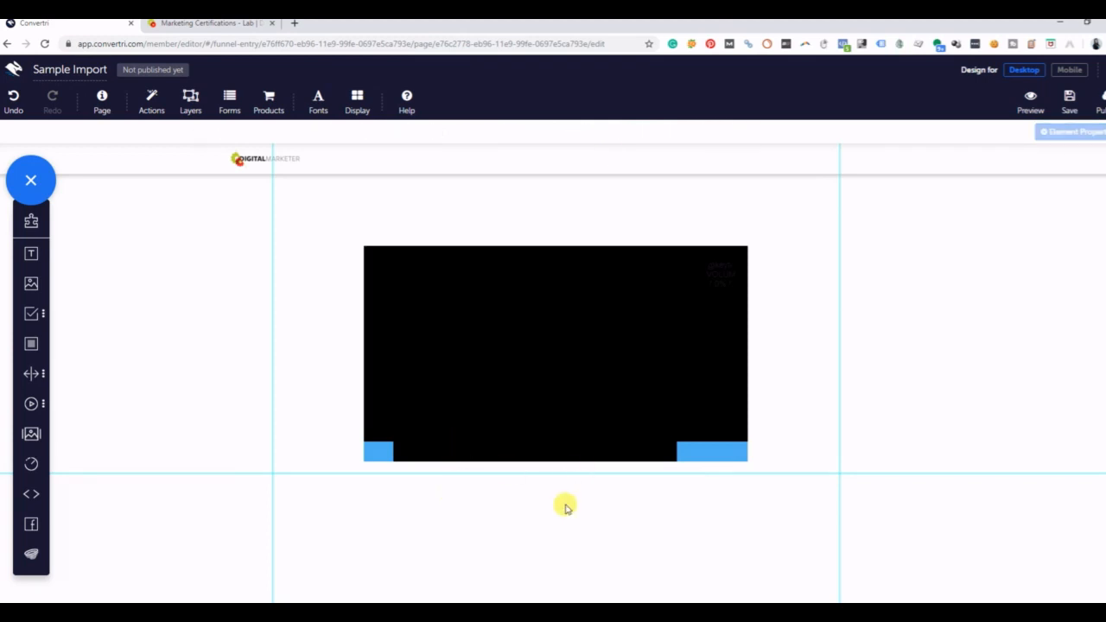
key("ctrl+z")
scroll(557, 491, "down", 2)
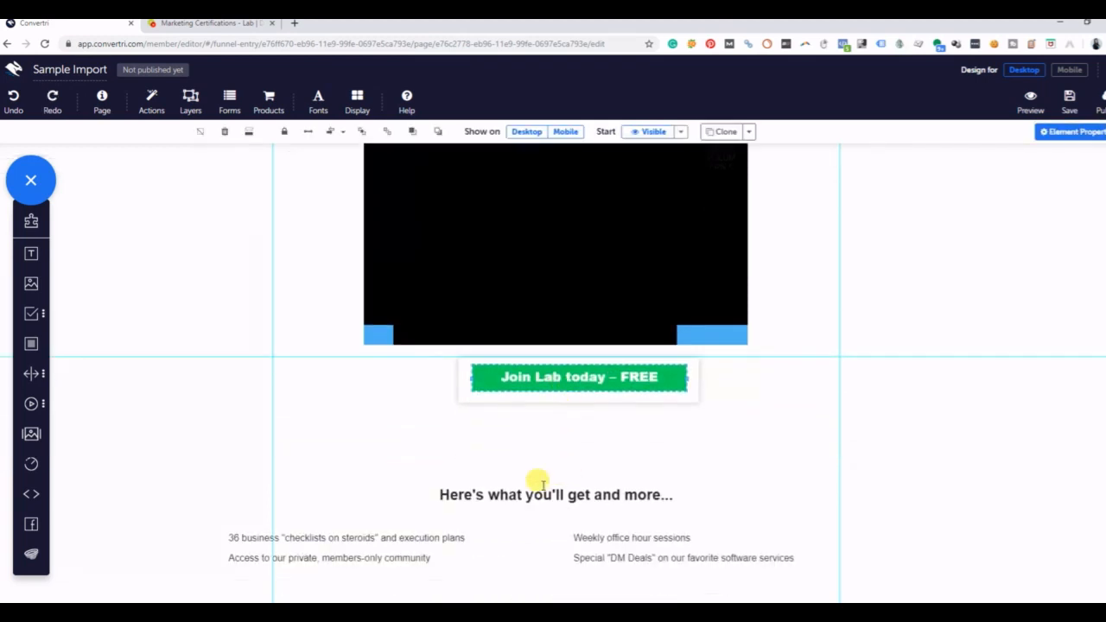
left_click(608, 451)
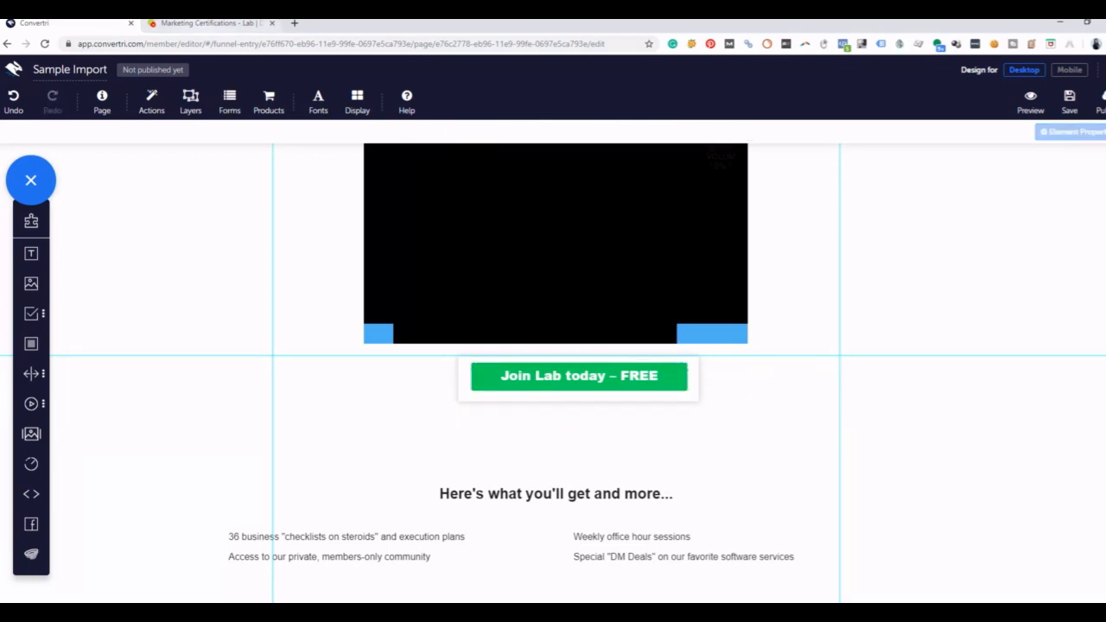
Check the original page's Lab logo above "Here's what you'll get and more..." and return to the Convertri editor
left_click(212, 23)
scroll(627, 389, "up", 3)
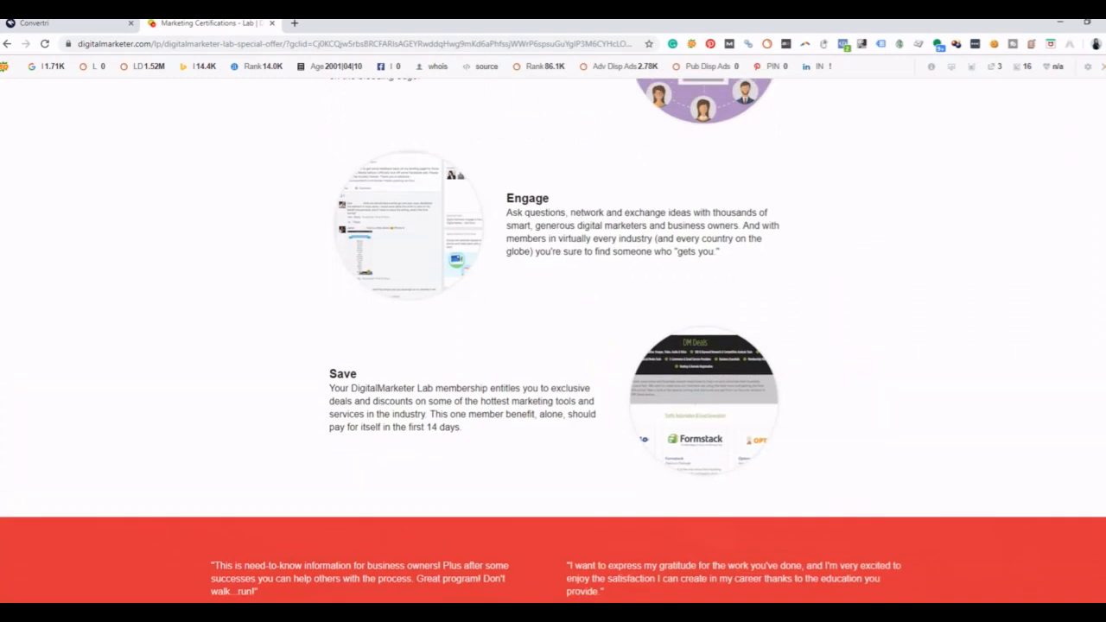
scroll(789, 156, "up", 10)
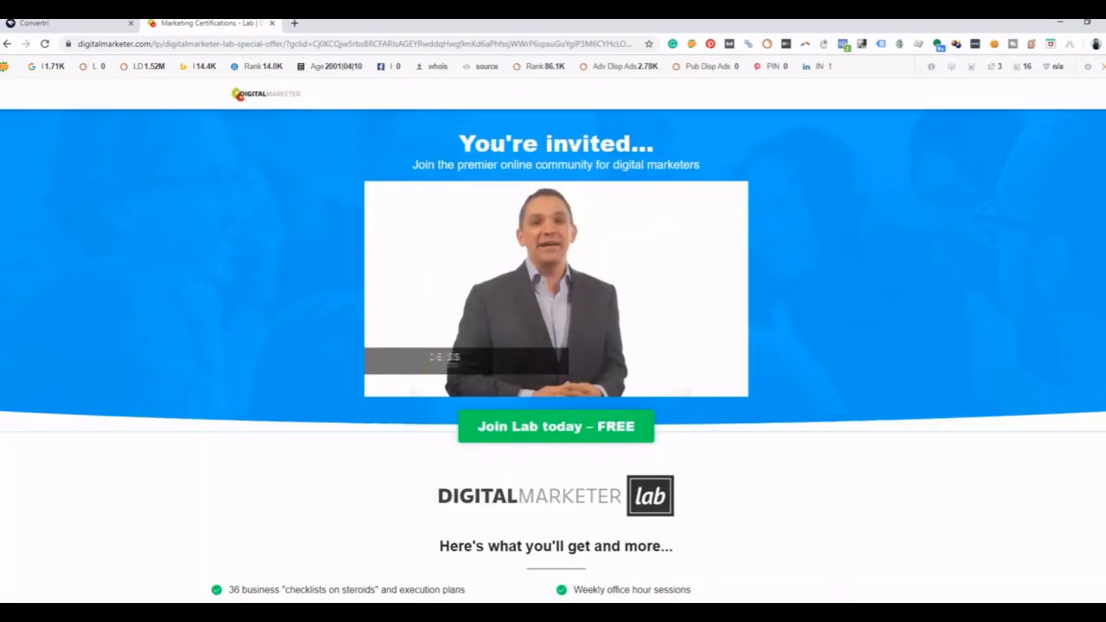
scroll(790, 157, "down", 2)
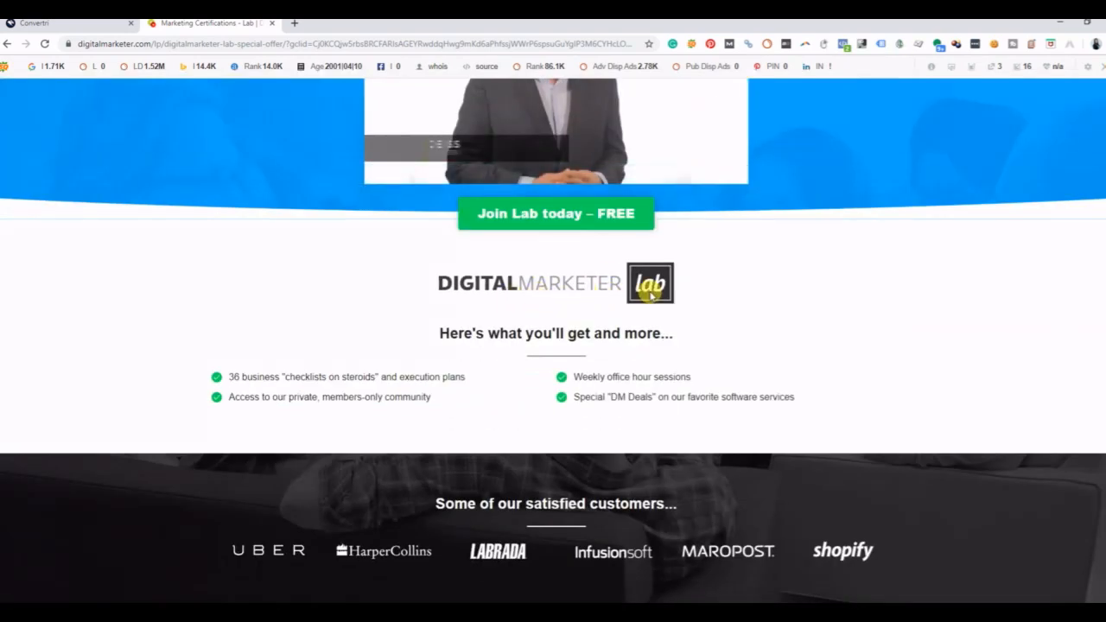
left_click(42, 24)
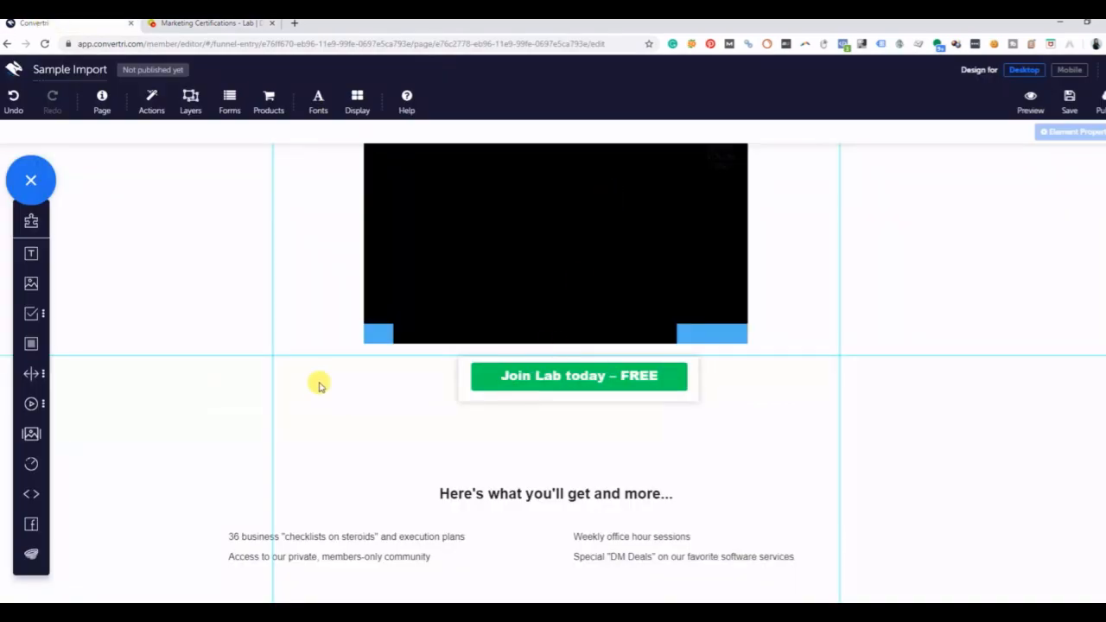
Open the Jea-DigitalMarketer-Import folder for a new image and look for the Lab logo, checking logo.png and logo-light.png
left_click(30, 285)
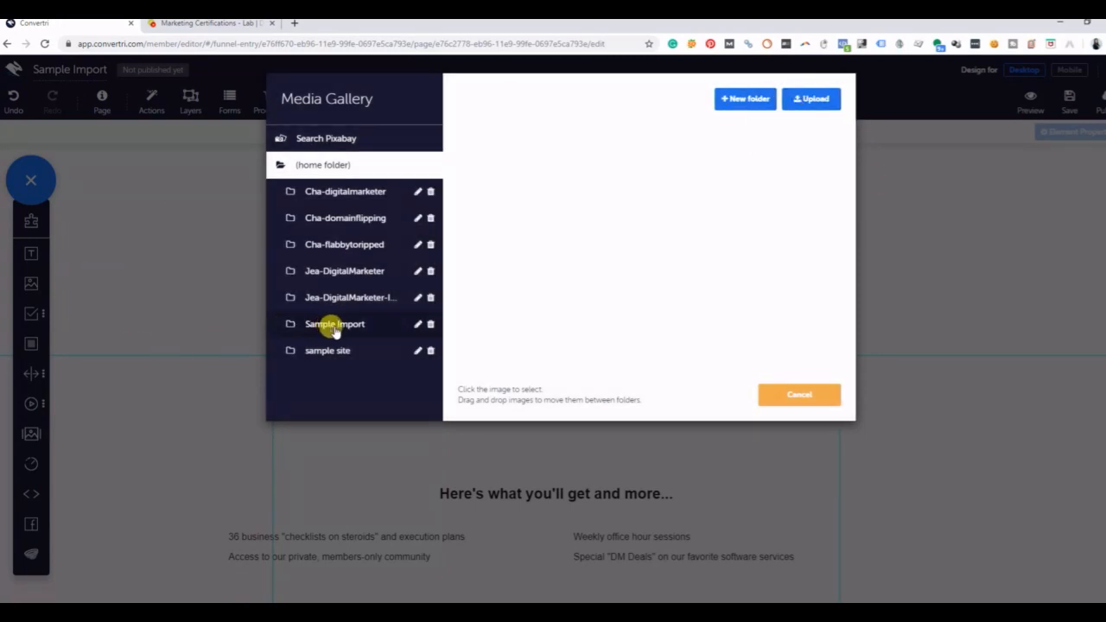
left_click(341, 296)
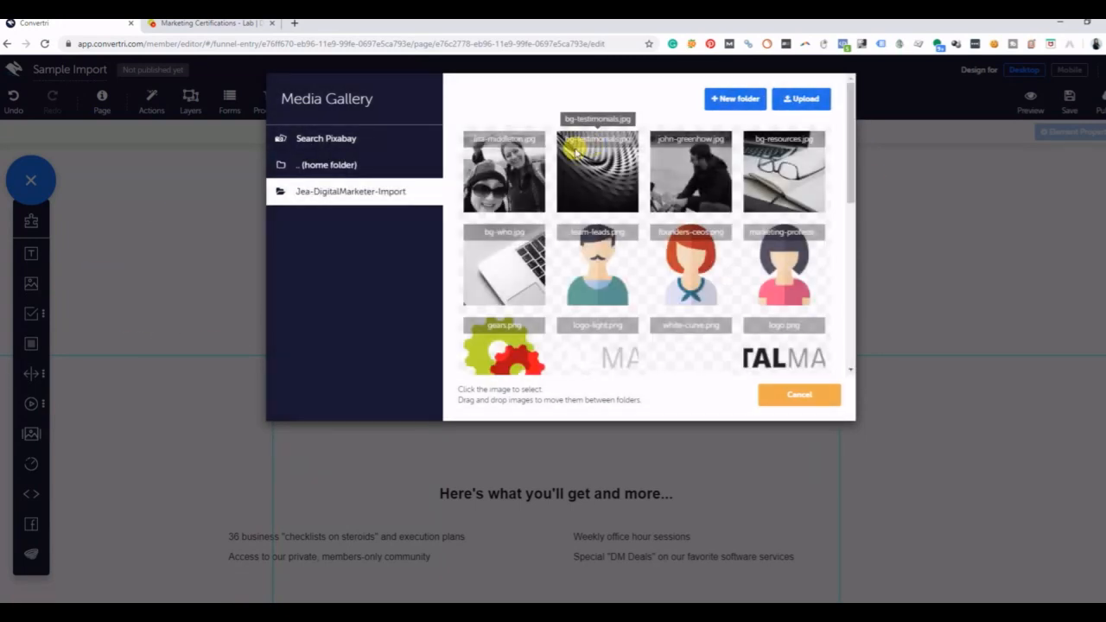
scroll(638, 275, "down", 2)
left_click(768, 177)
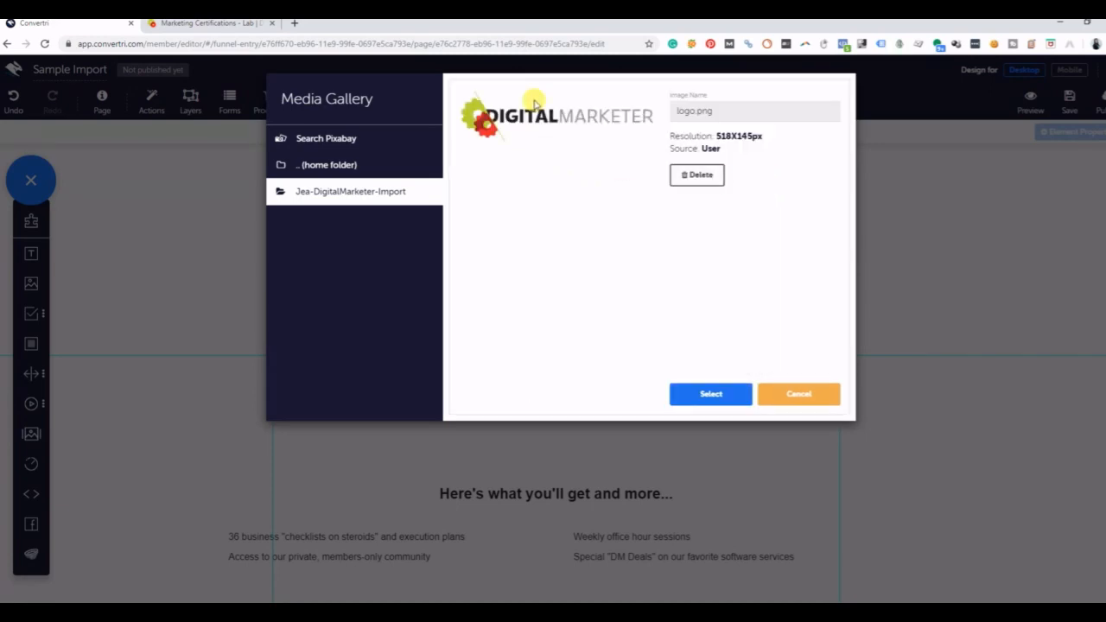
left_click(794, 395)
scroll(744, 311, "down", 2)
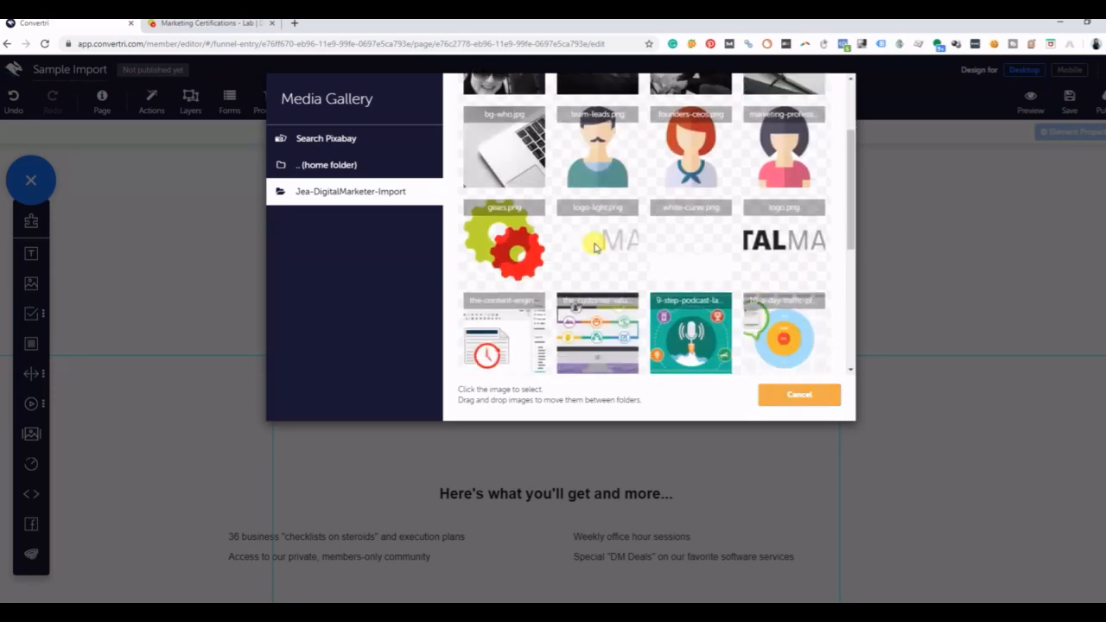
left_click(594, 245)
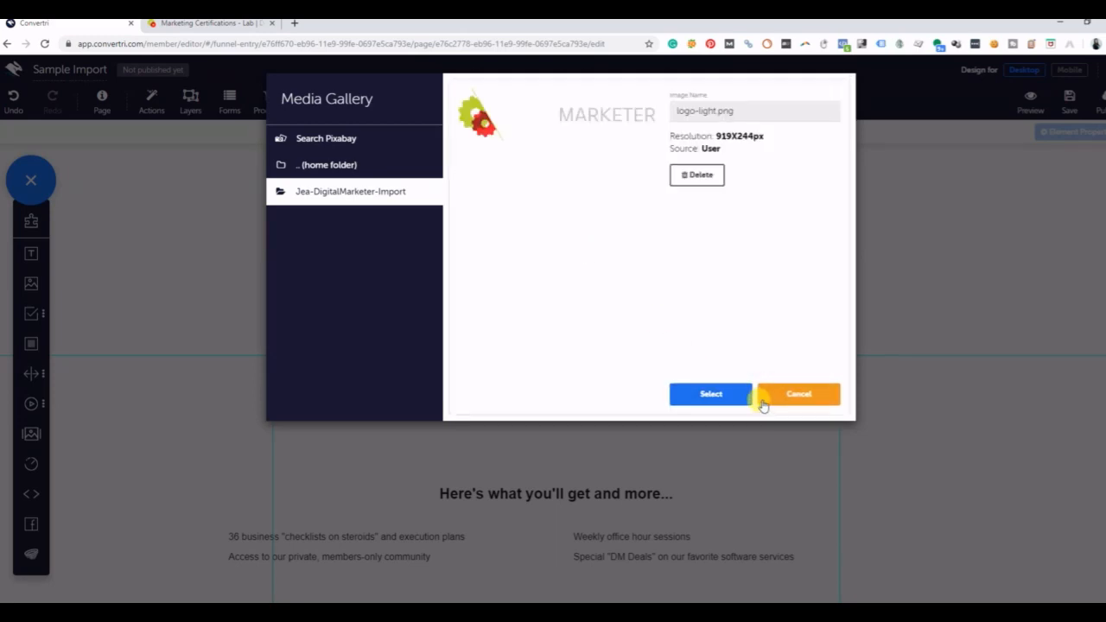
left_click(808, 405)
scroll(751, 282, "down", 3)
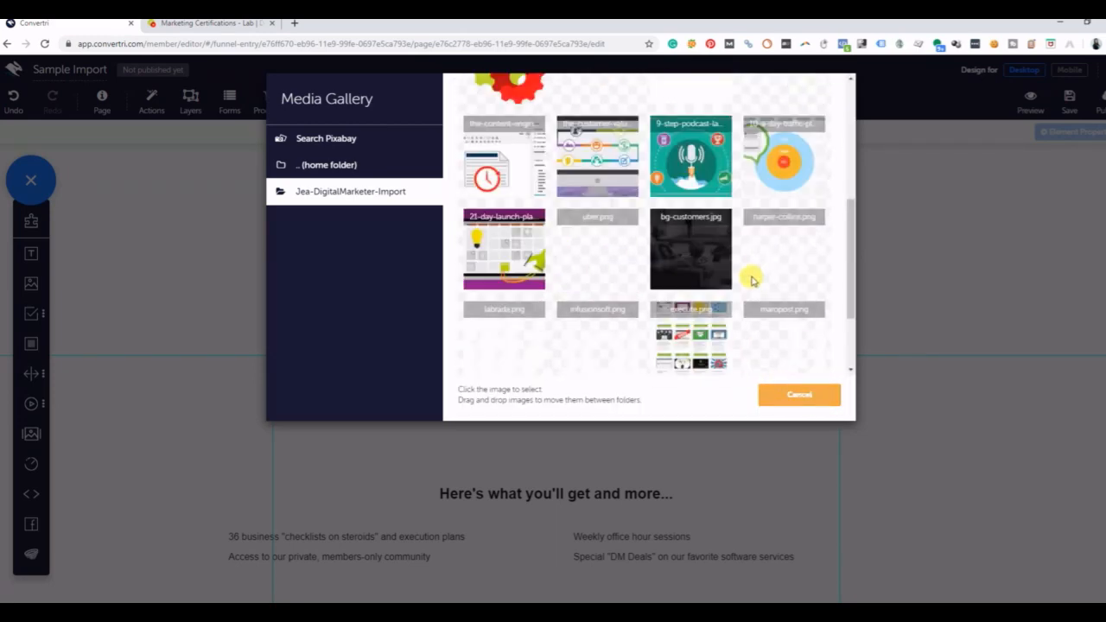
scroll(751, 280, "down", 1)
left_click_drag(859, 294, 869, 92)
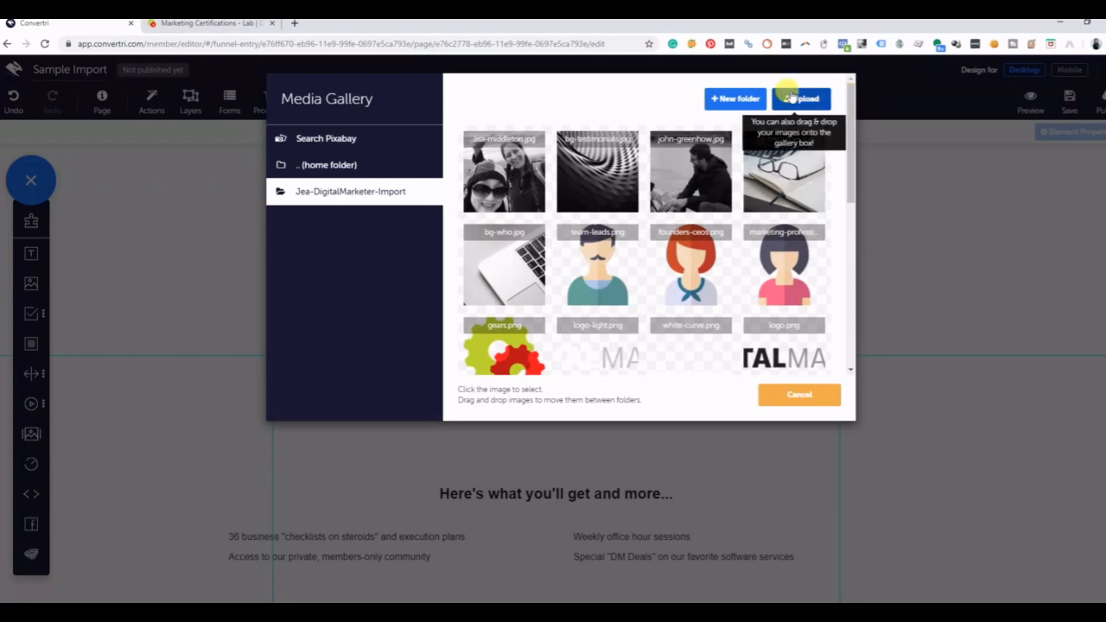
Upload the "digital lab" image from the local Digital Marketer folder into the Jea-DigitalMarketer-Import gallery folder
left_click(821, 98)
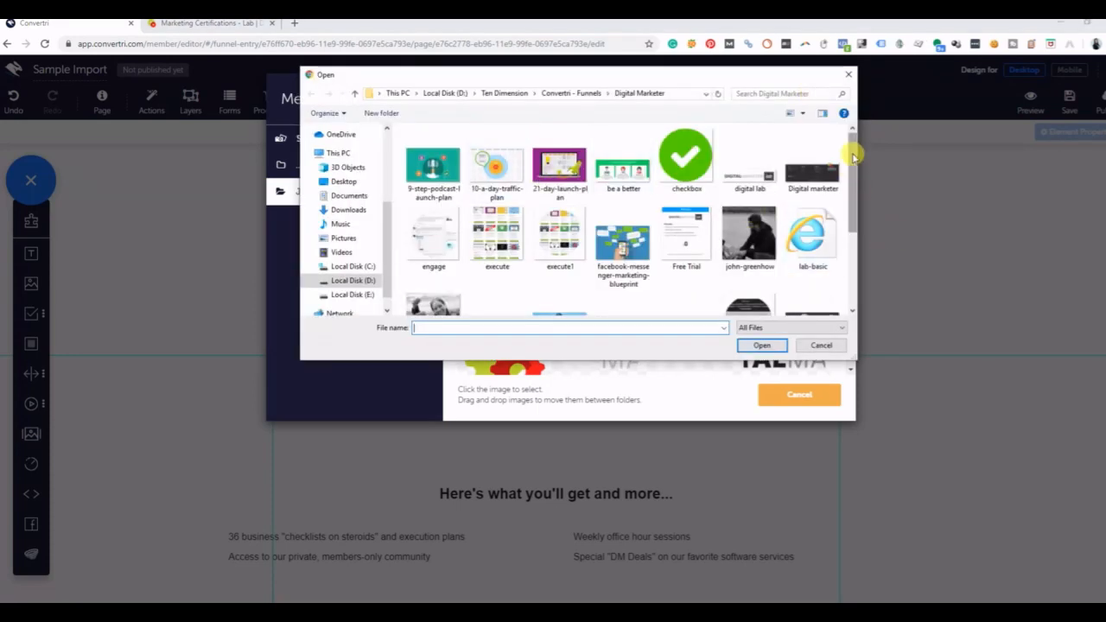
left_click_drag(852, 153, 857, 129)
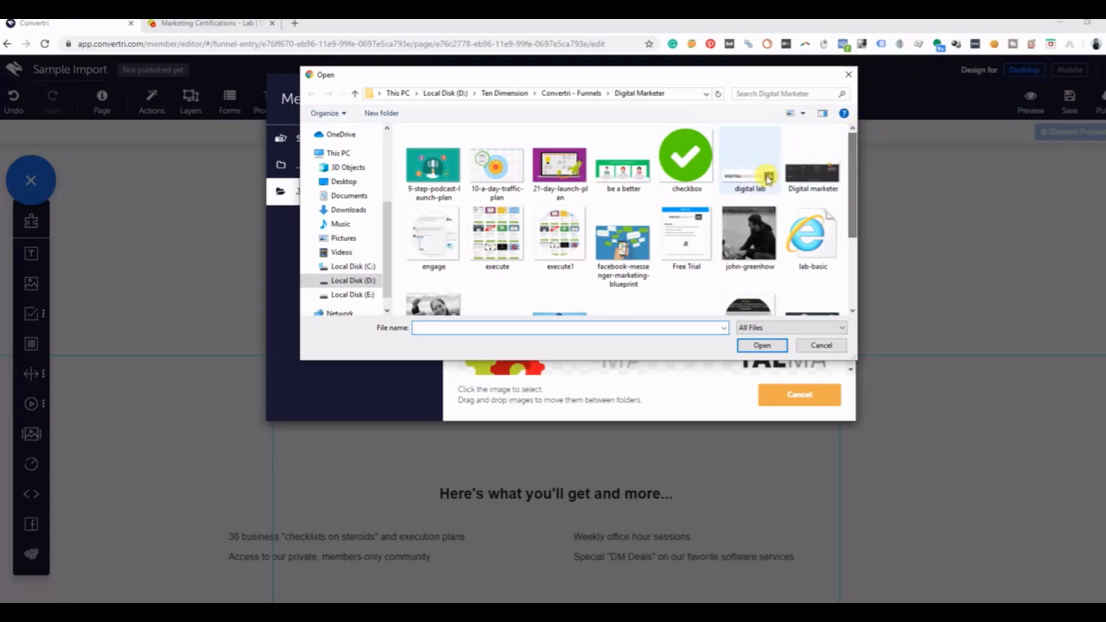
left_click(750, 166)
left_click(759, 344)
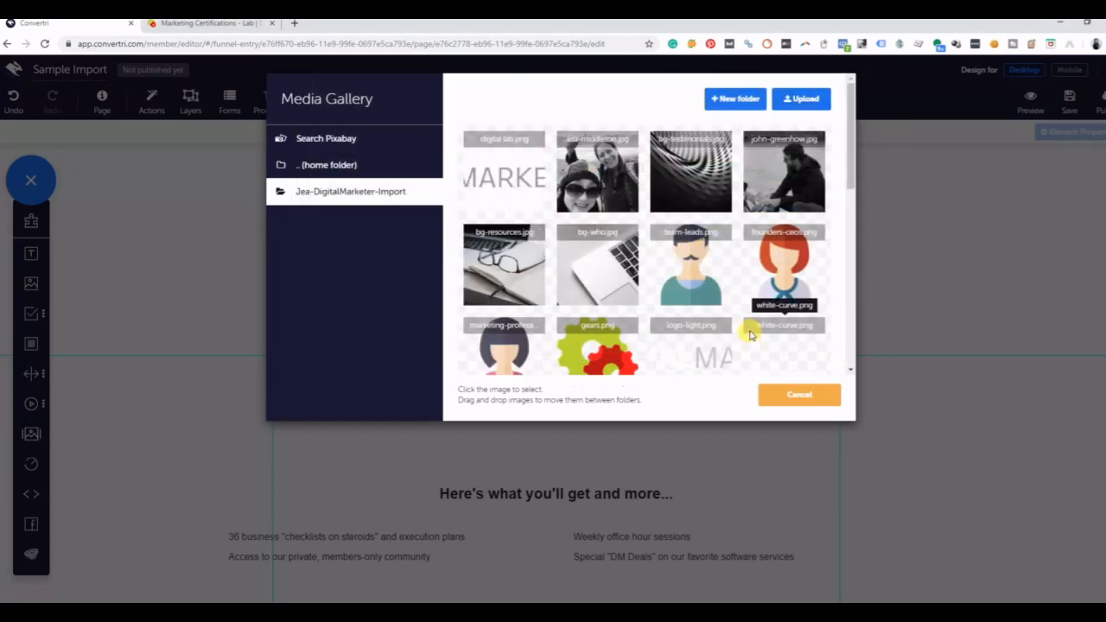
Insert digital lab.png and place it between the "Join Lab today – FREE" button and the "Here's what you'll get and more..." heading
left_click(511, 184)
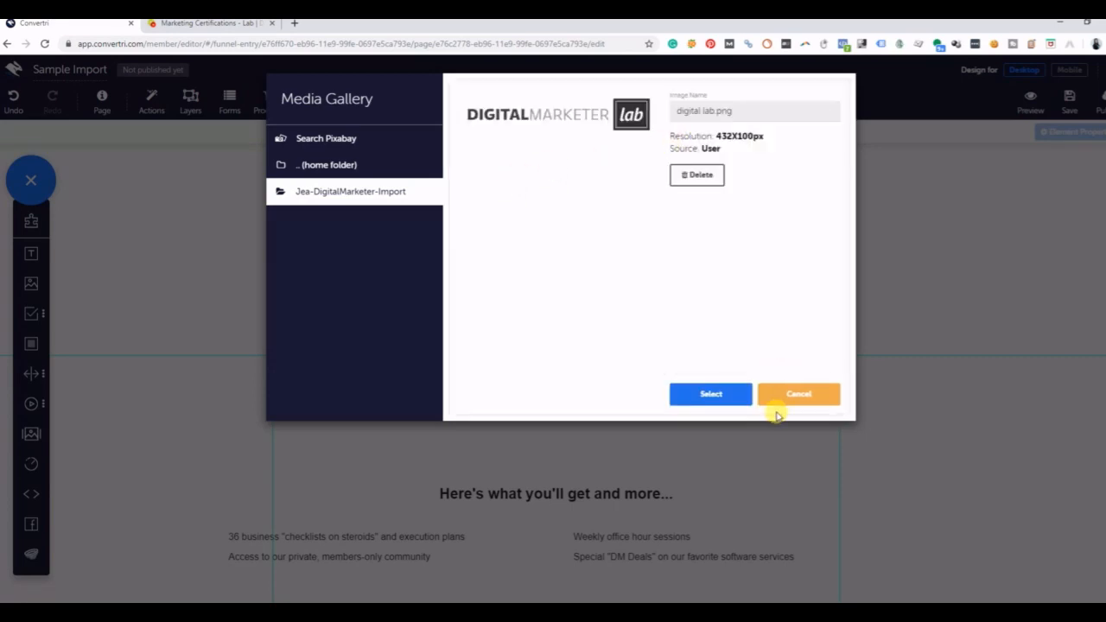
left_click(711, 395)
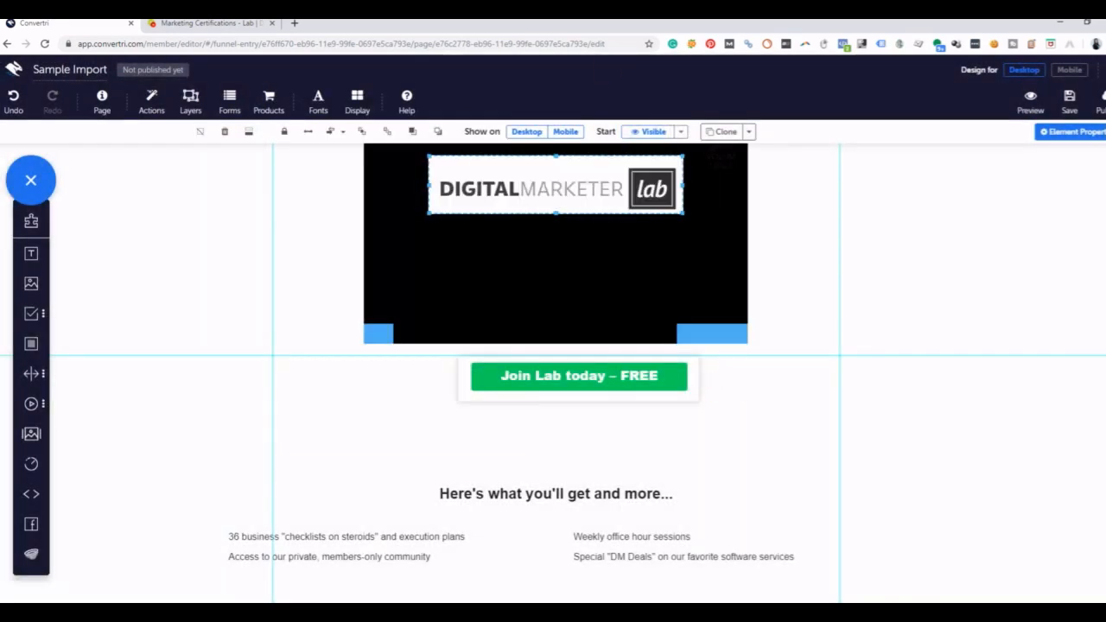
left_click_drag(560, 169, 563, 420)
left_click(742, 455)
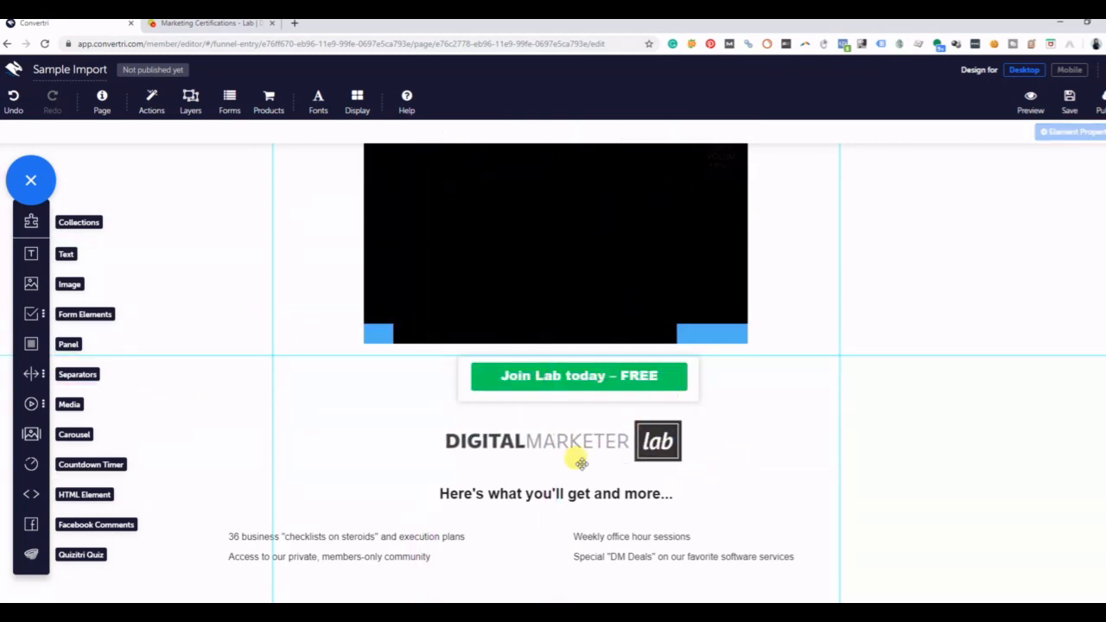
Check the divider line under "Here's what you'll get and more..." on the original page and return to the Convertri editor
left_click(246, 23)
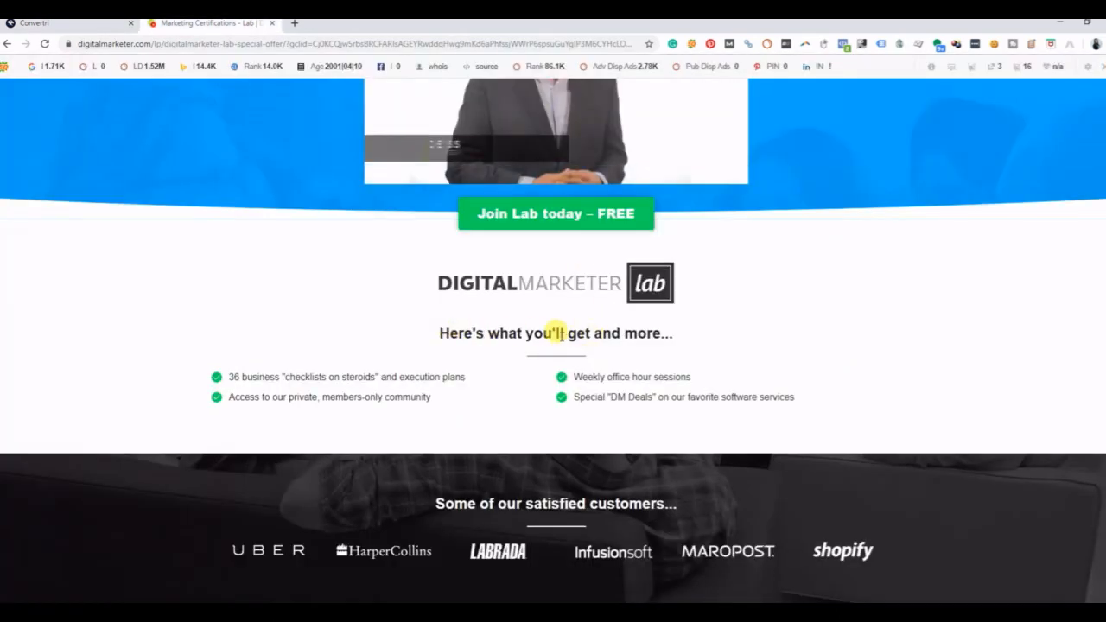
left_click_drag(588, 353, 538, 360)
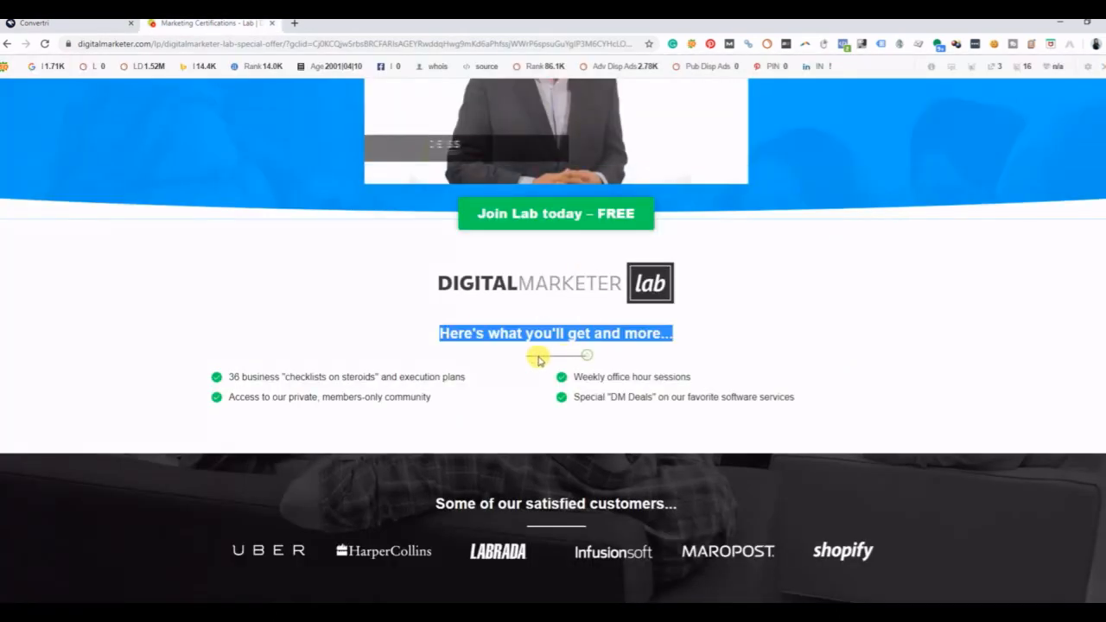
left_click(547, 360)
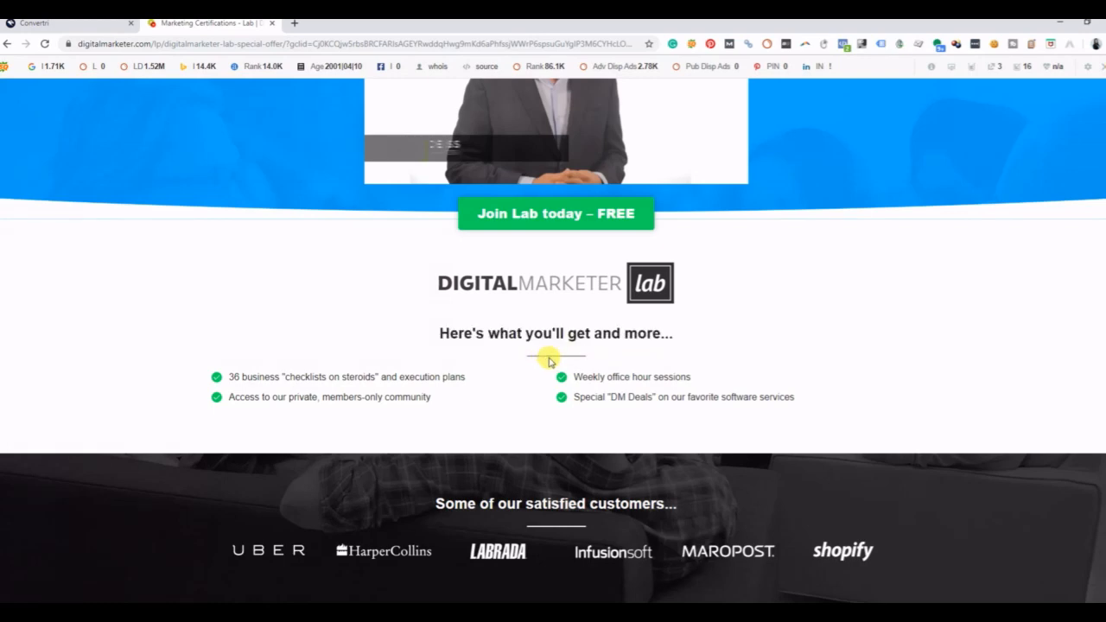
left_click(72, 23)
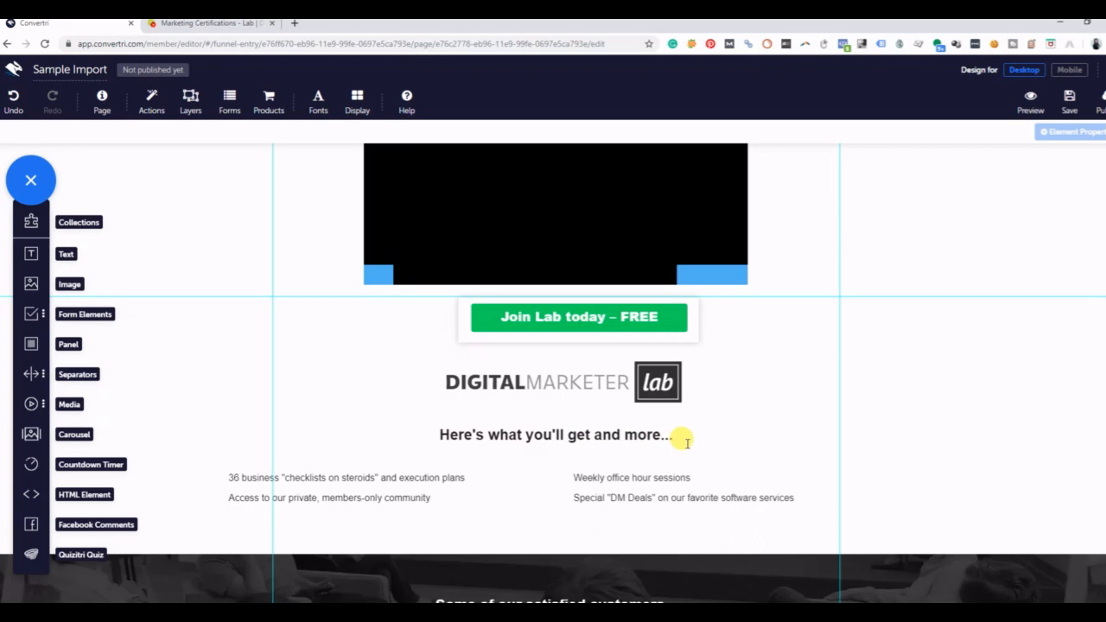
Add a short horizontal separator line centred under the "Here's what you'll get and more..." heading
left_click(39, 377)
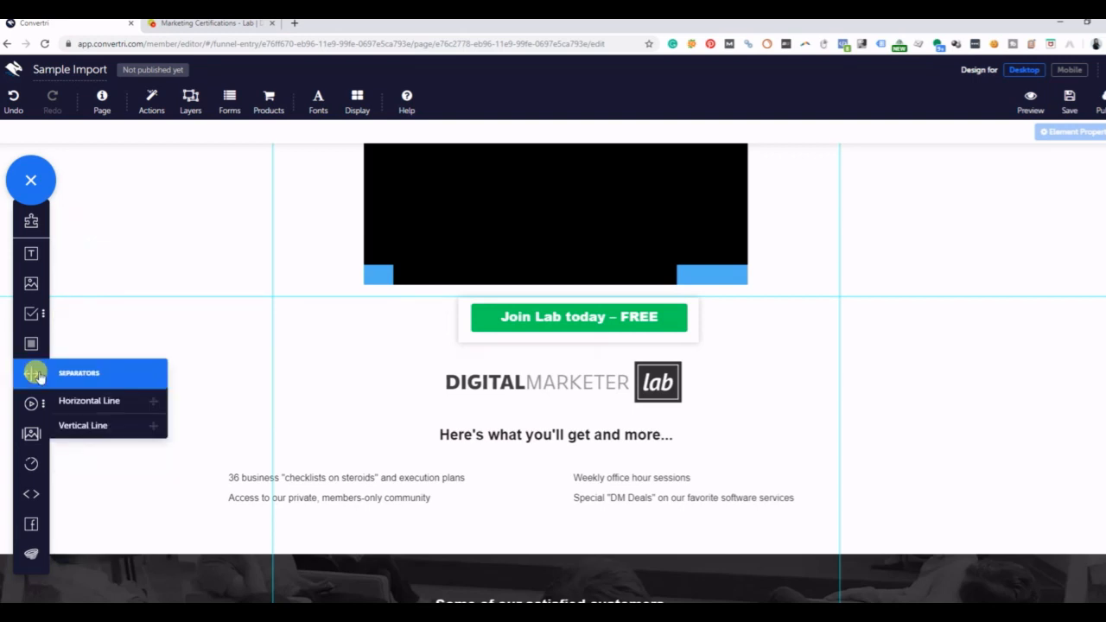
left_click(86, 403)
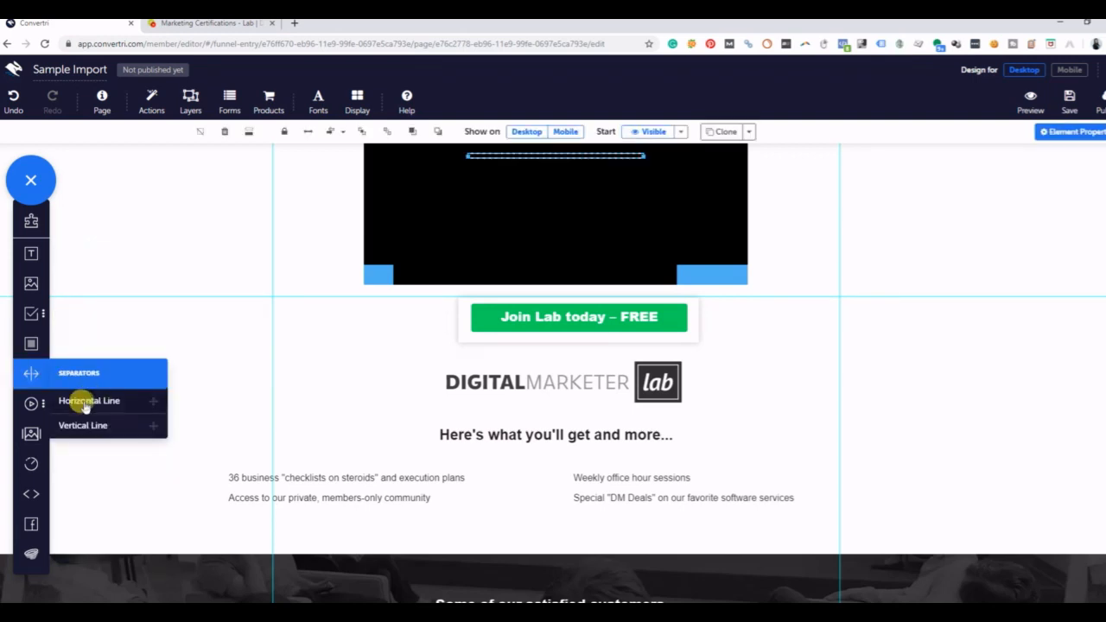
left_click_drag(537, 154, 538, 451)
left_click_drag(640, 451, 553, 439)
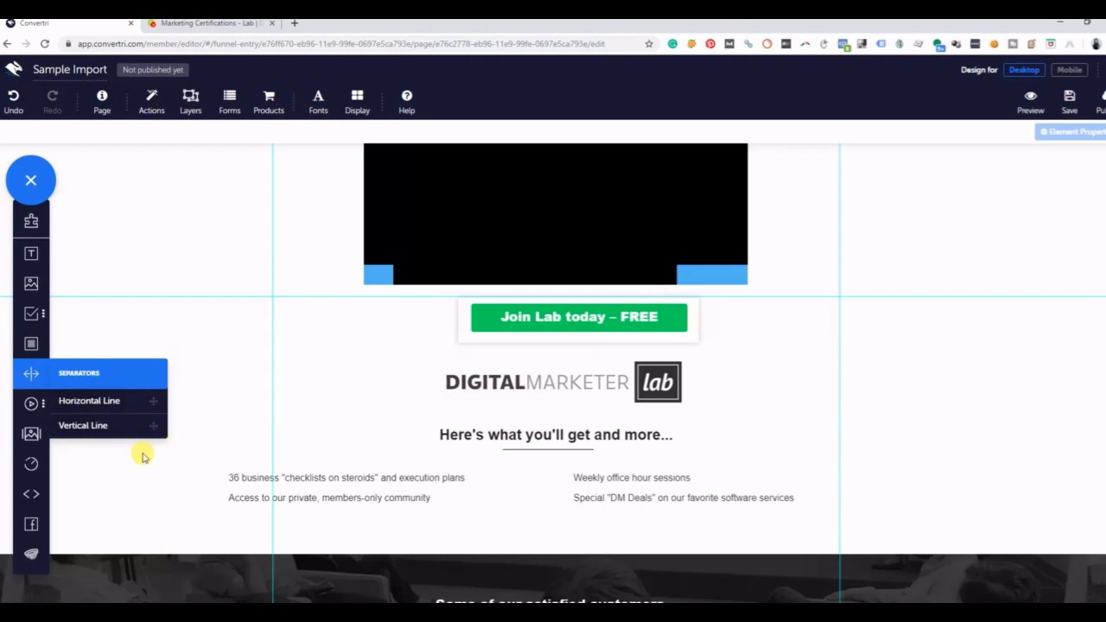
Look through the Jea-DigitalMarketer-Import gallery for a checkmark image and upload "checkbox" from the local Digital Marketer folder
left_click(30, 285)
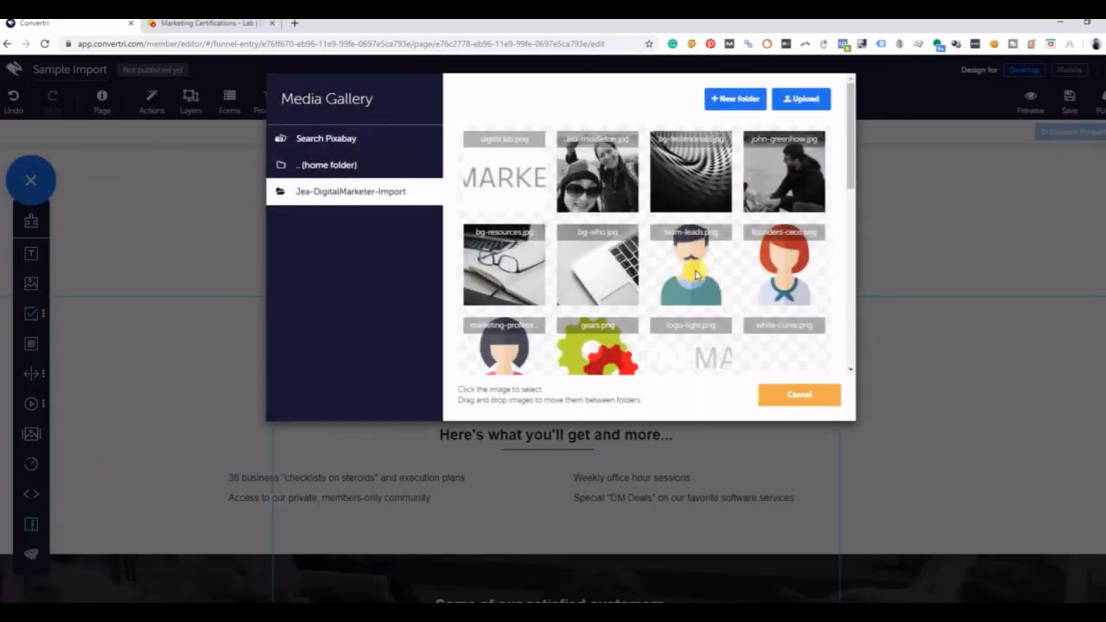
scroll(696, 274, "down", 5)
scroll(696, 272, "up", 3)
scroll(699, 269, "down", 1)
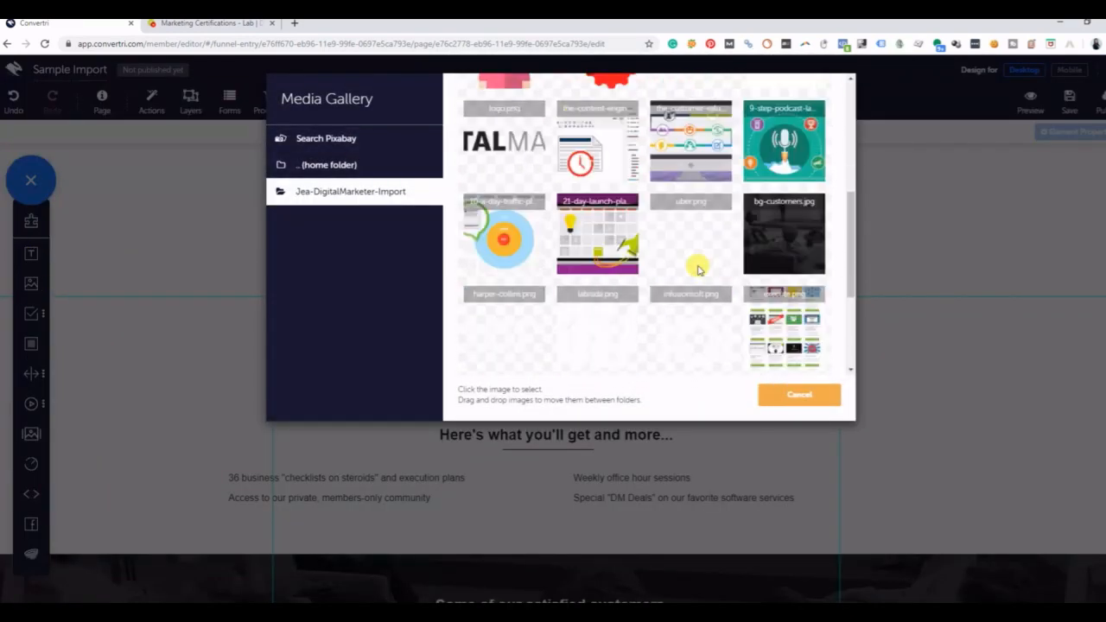
scroll(696, 266, "down", 2)
scroll(697, 265, "up", 6)
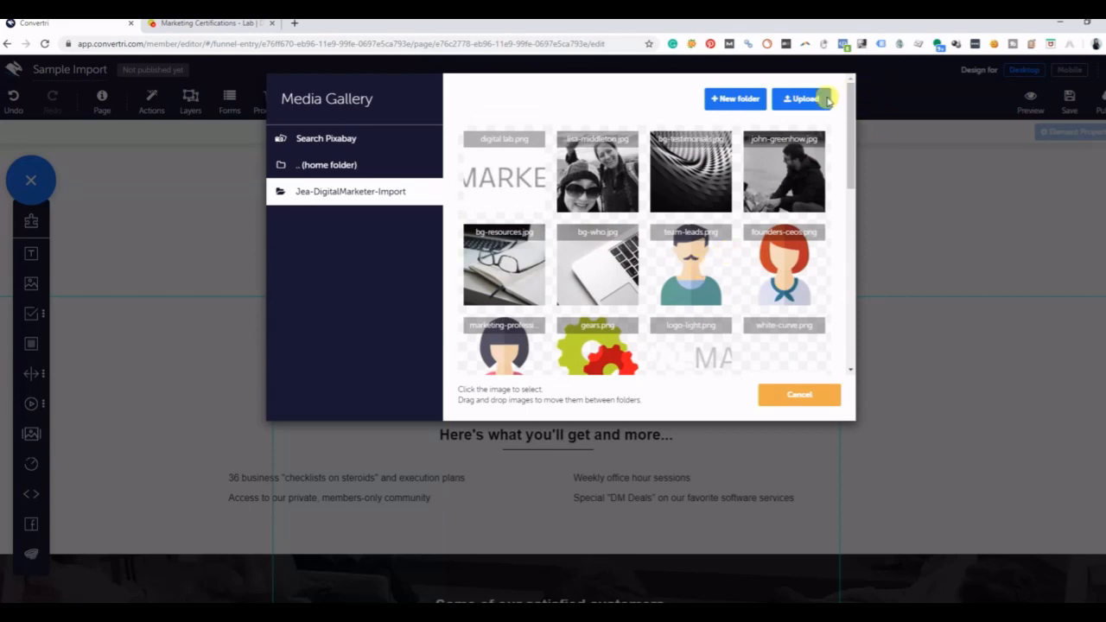
left_click(800, 98)
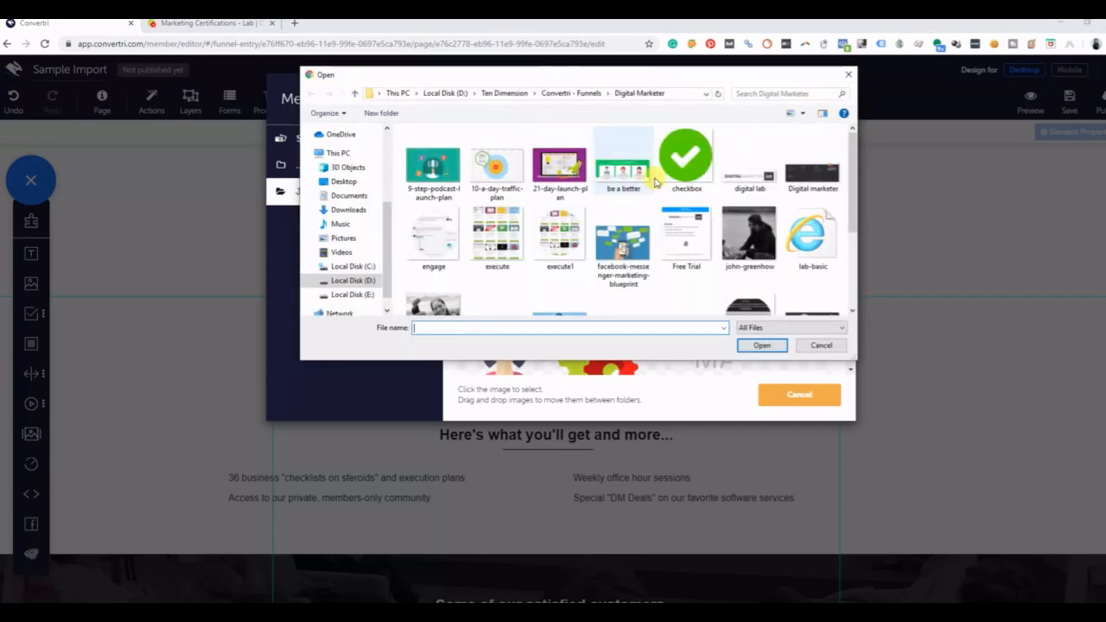
left_click(685, 157)
left_click(762, 344)
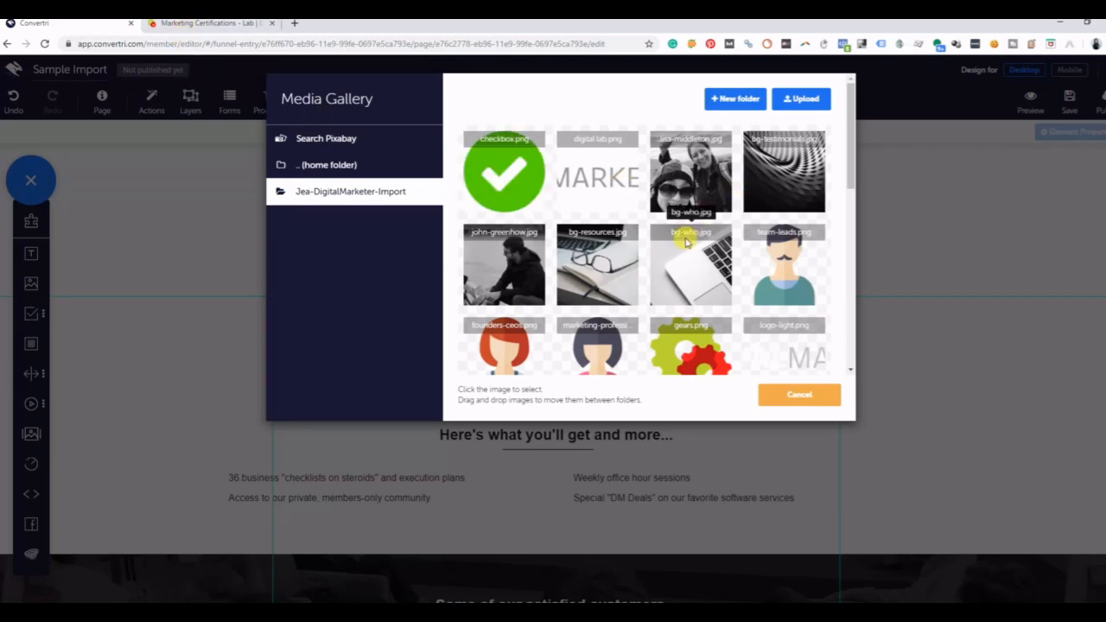
Insert checkbox.png, shrink it to bullet size and place it before "36 business "checklists on steroids" and execution plans"
left_click(523, 179)
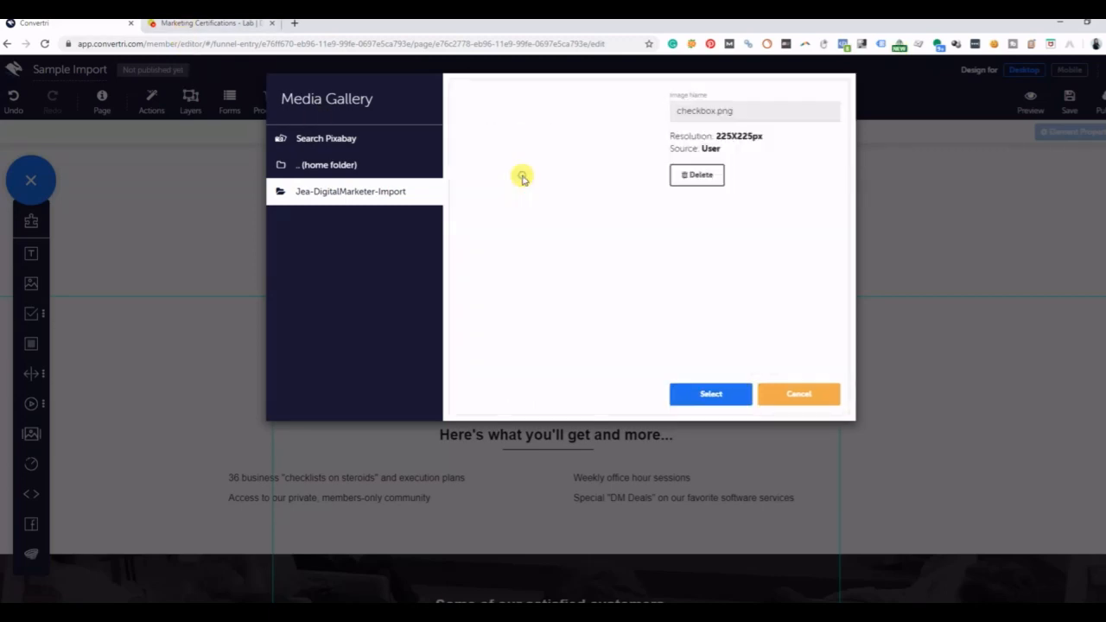
left_click(710, 394)
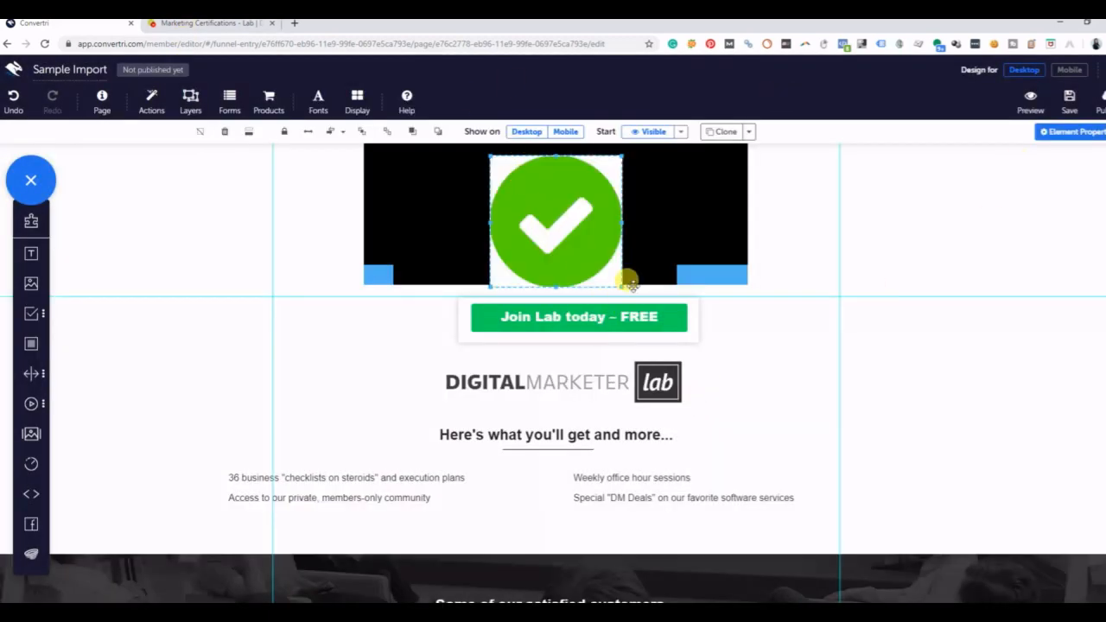
left_click_drag(620, 286, 216, 477)
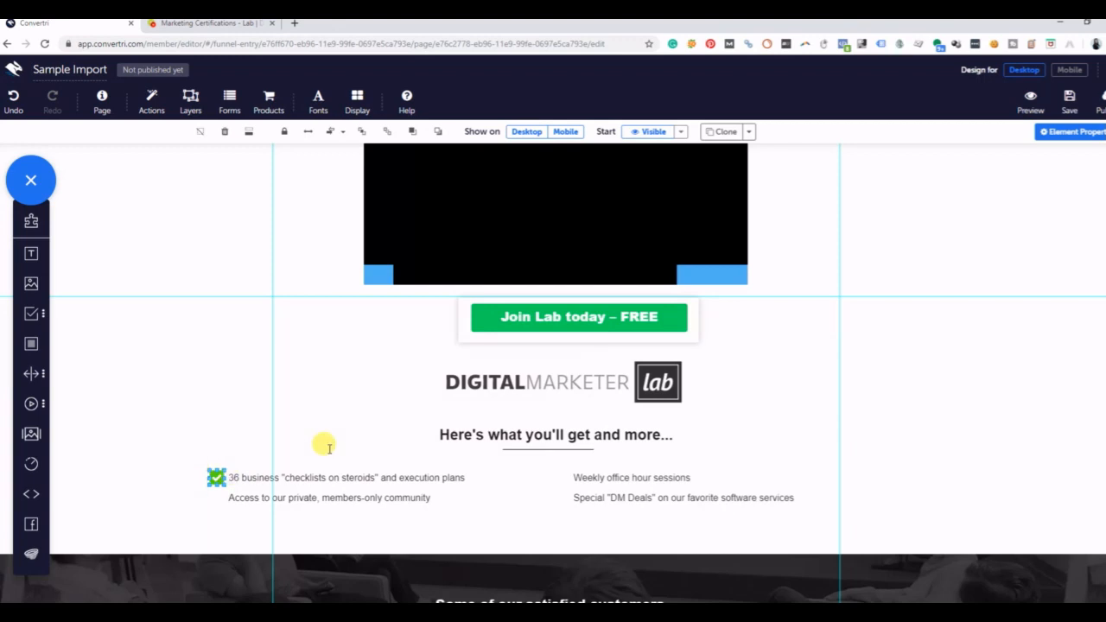
Clone the checkmark image three times and place the copies before the other three benefit lines
left_click(726, 131)
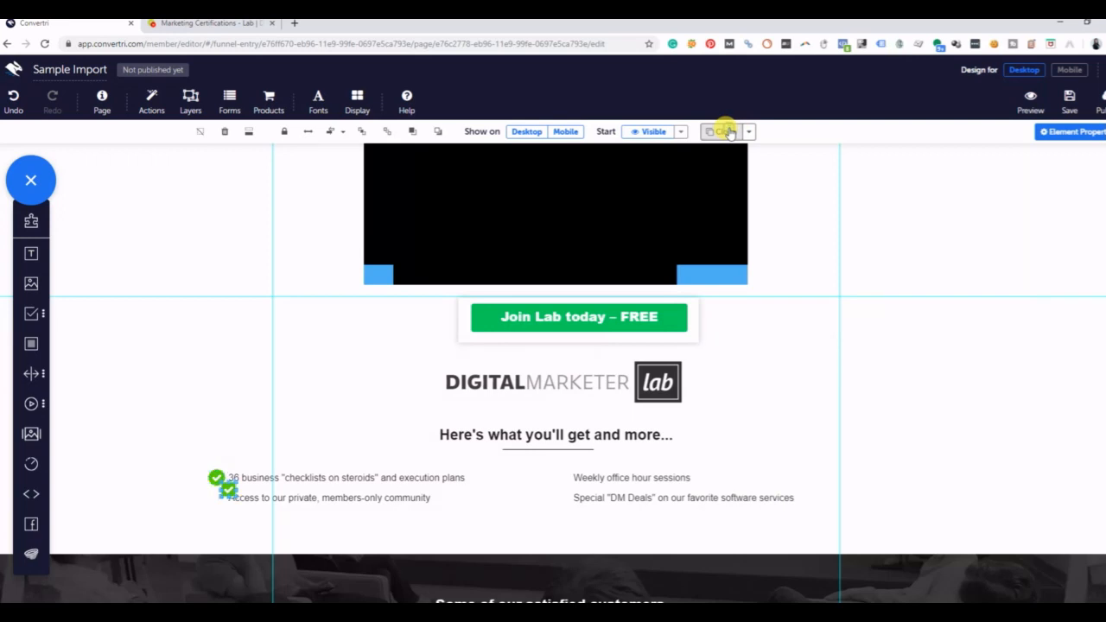
left_click_drag(228, 489, 564, 476)
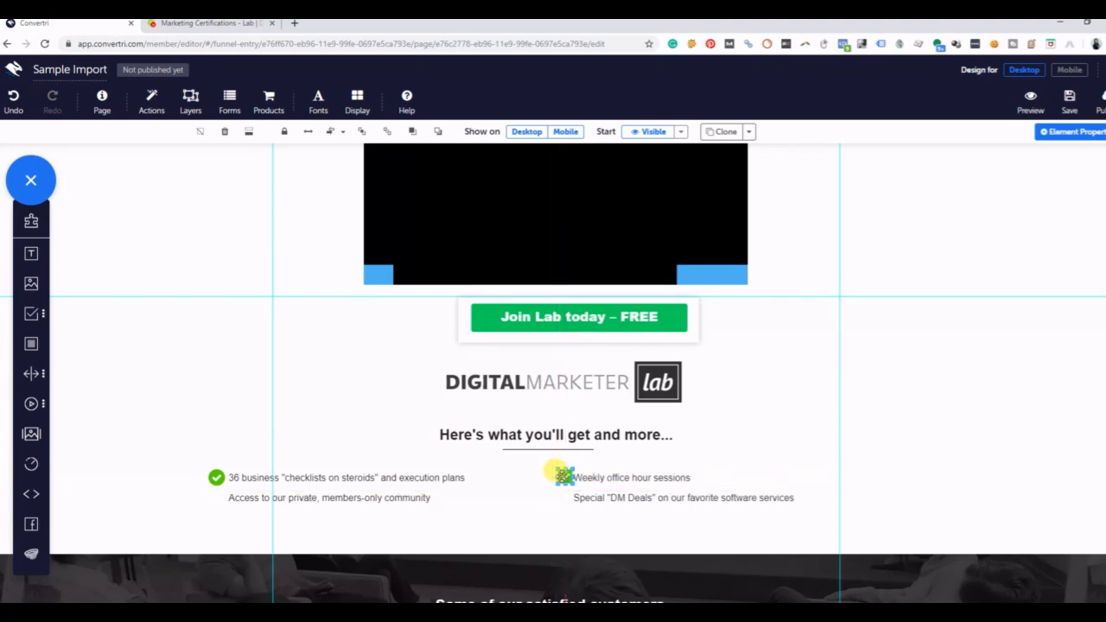
left_click(723, 130)
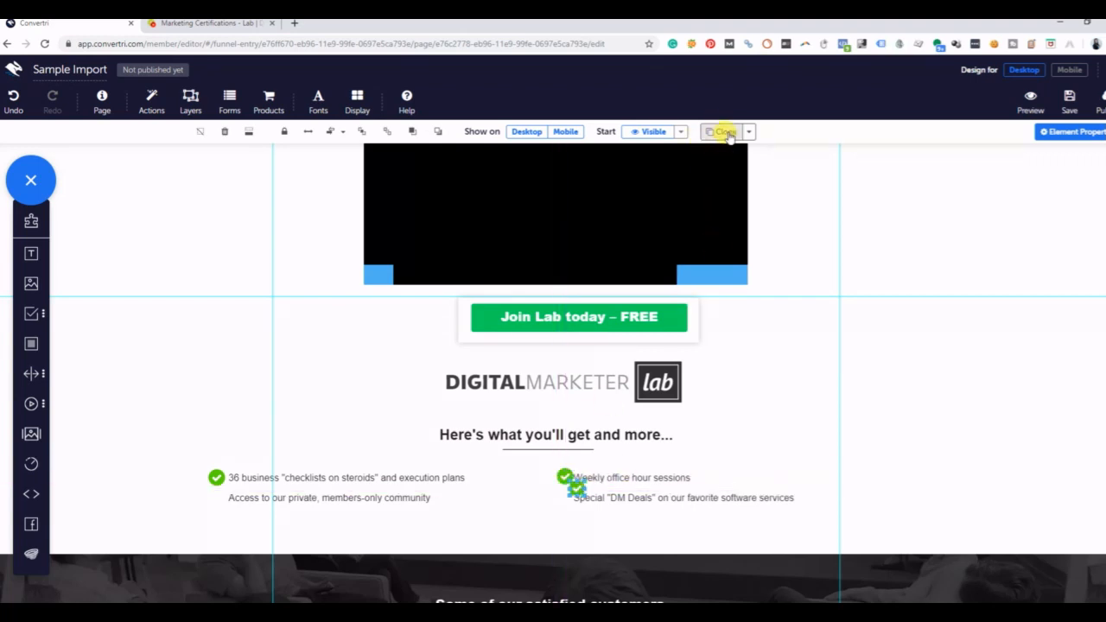
mouse_move(576, 489)
left_mouse_down()
mouse_move(563, 502)
mouse_move(358, 459)
mouse_move(218, 482)
mouse_move(223, 512)
mouse_move(216, 500)
left_mouse_up()
left_click(721, 132)
left_click(326, 423)
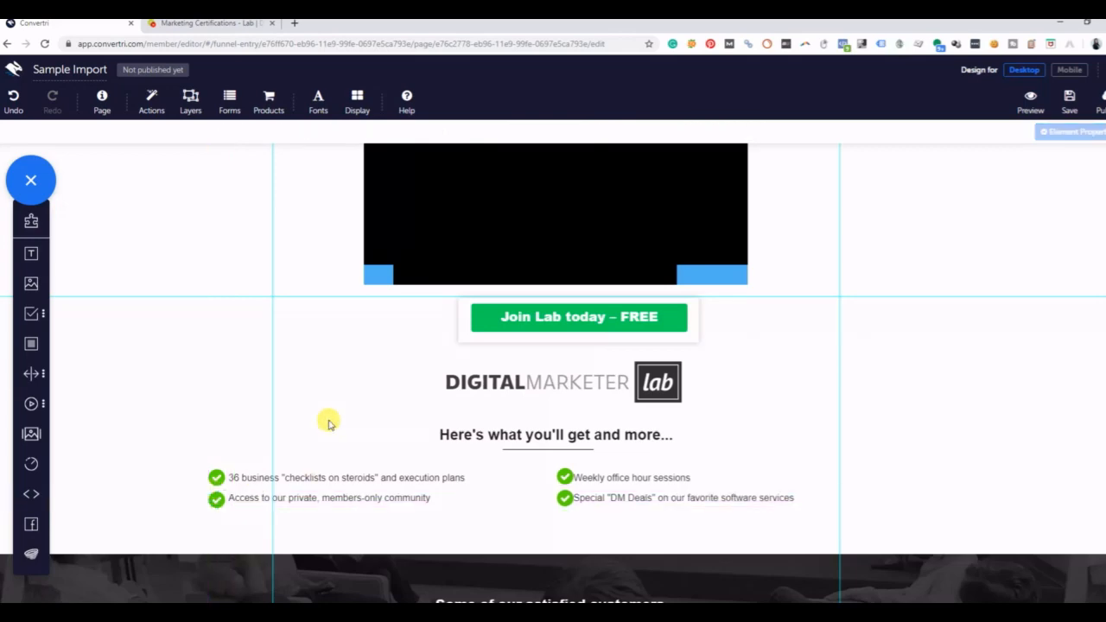
Move the "Some of our satisfied customers..." heading slightly upward and check its section on the original page
scroll(522, 423, "down", 3)
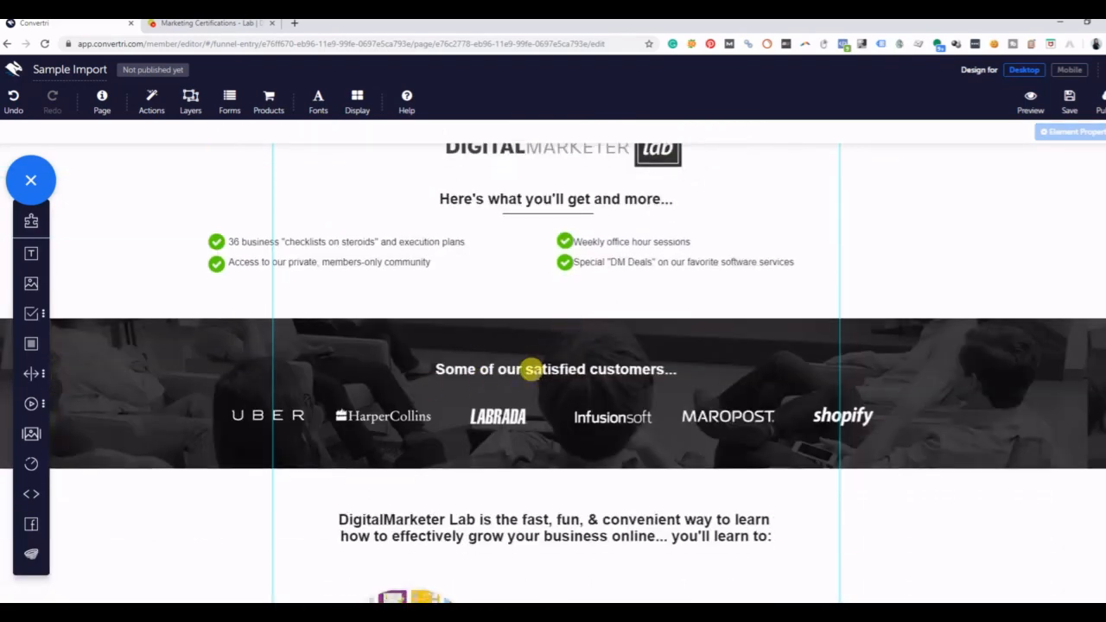
left_click_drag(535, 362, 541, 239)
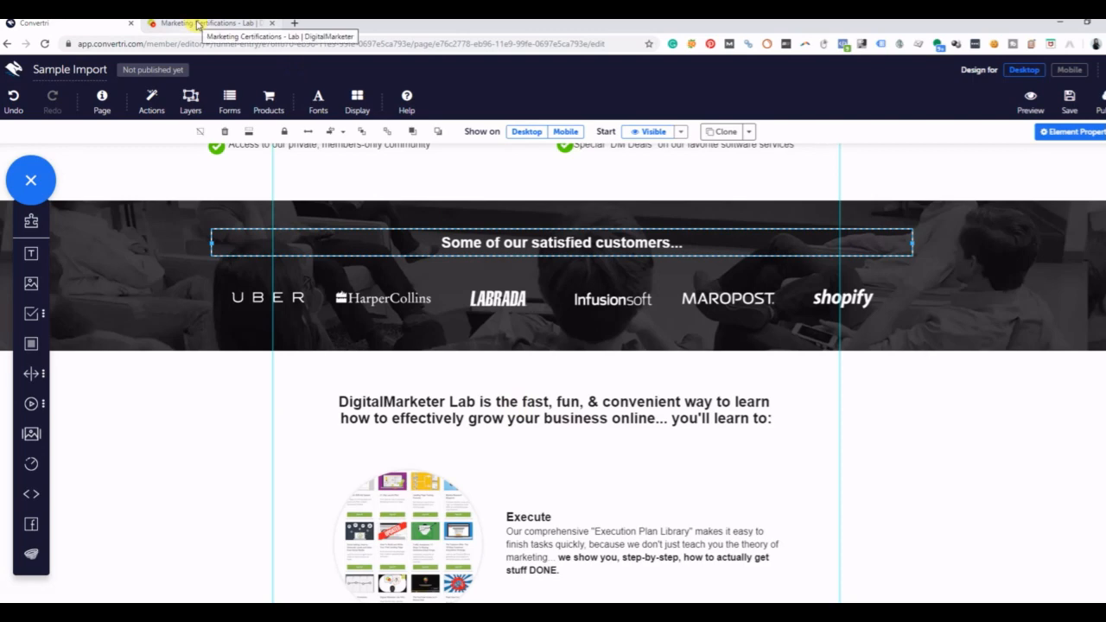
left_click(200, 24)
scroll(515, 310, "down", 3)
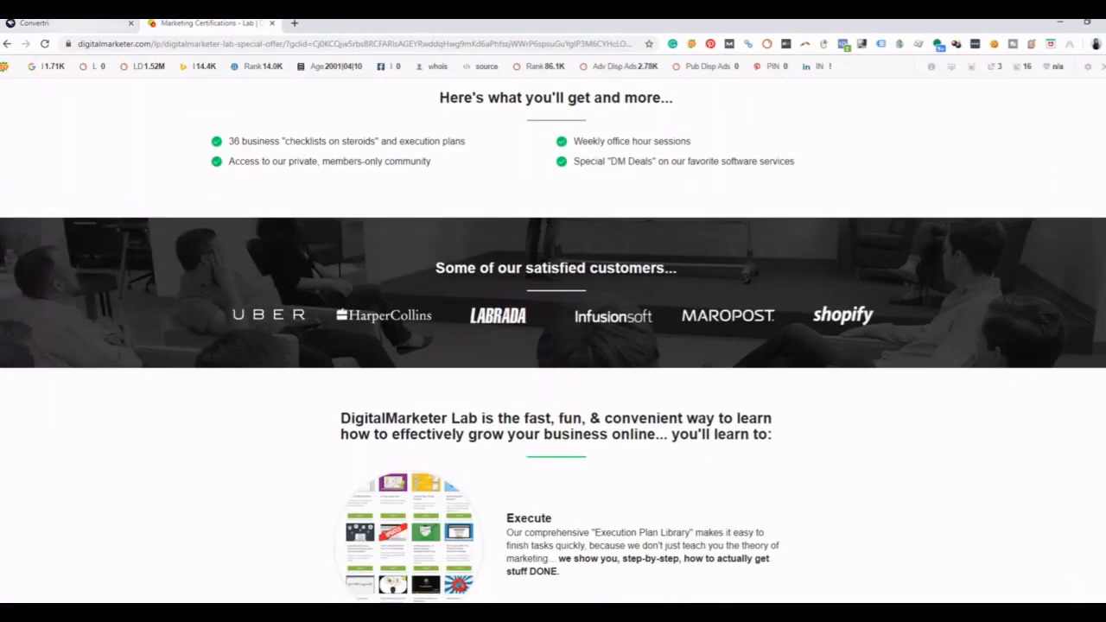
left_click(76, 23)
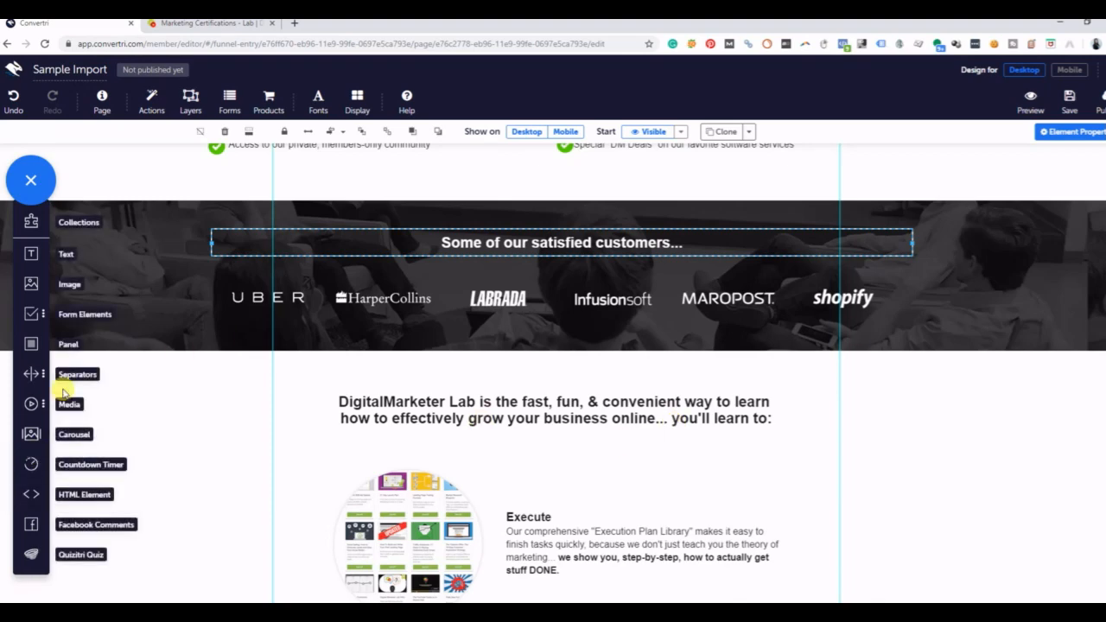
Add a short horizontal separator line under the "DigitalMarketer Lab is the fast, fun, & convenient way to learn..." heading
left_click(35, 374)
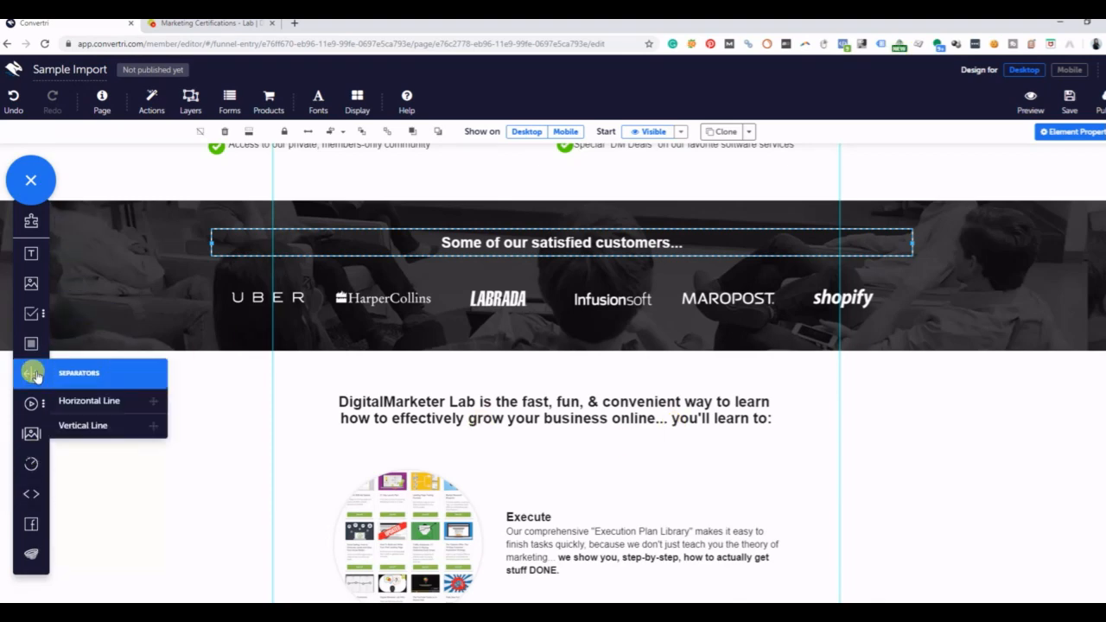
left_click(104, 400)
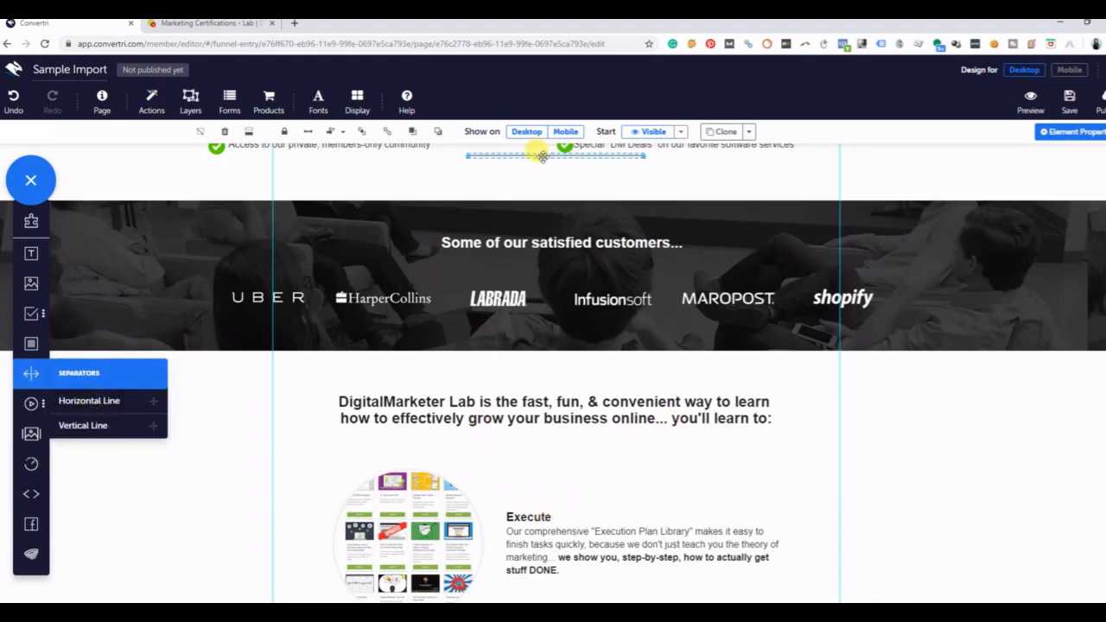
left_click_drag(542, 156, 568, 440)
left_click_drag(656, 439, 574, 434)
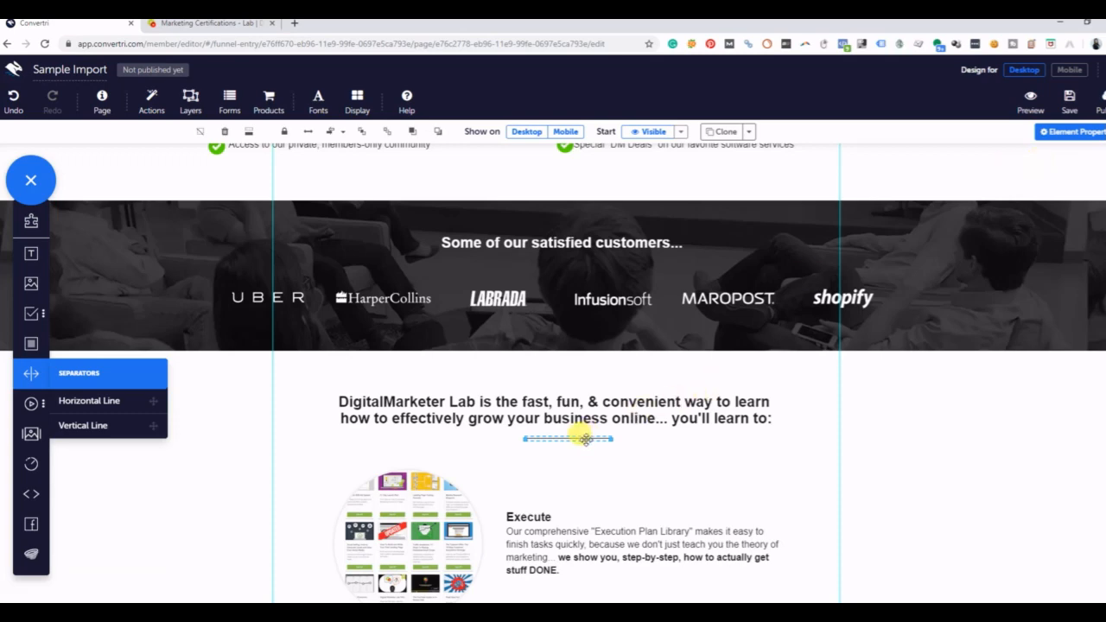
Set the new separator line's color to green, rgb(9, 210, 77)
left_click(1073, 132)
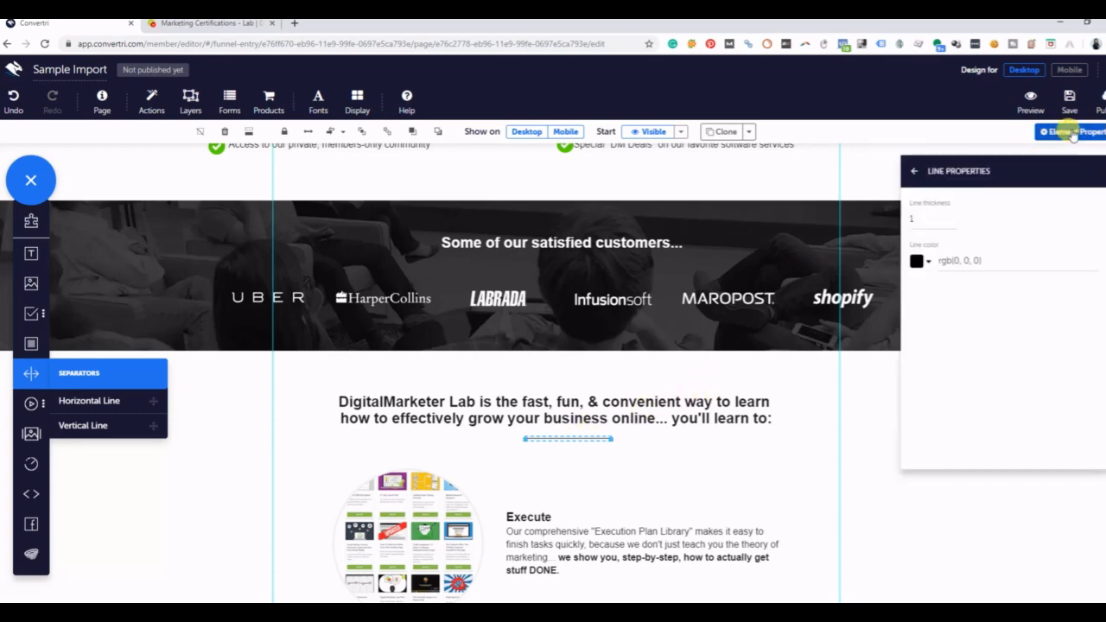
left_click(928, 263)
left_click(892, 231)
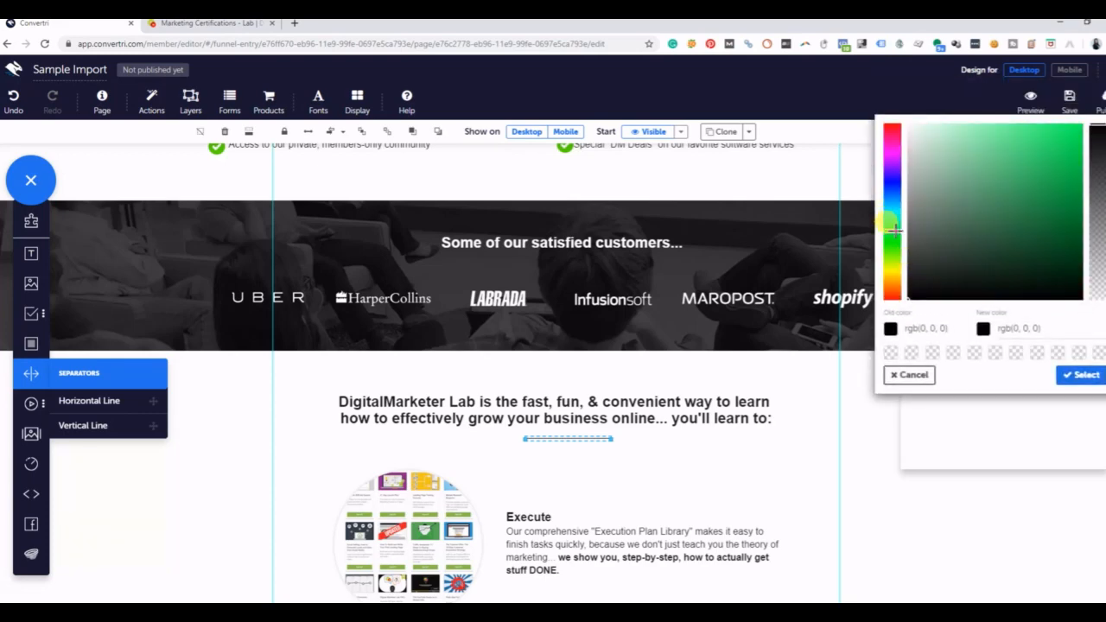
left_click(1079, 132)
left_click(1079, 134)
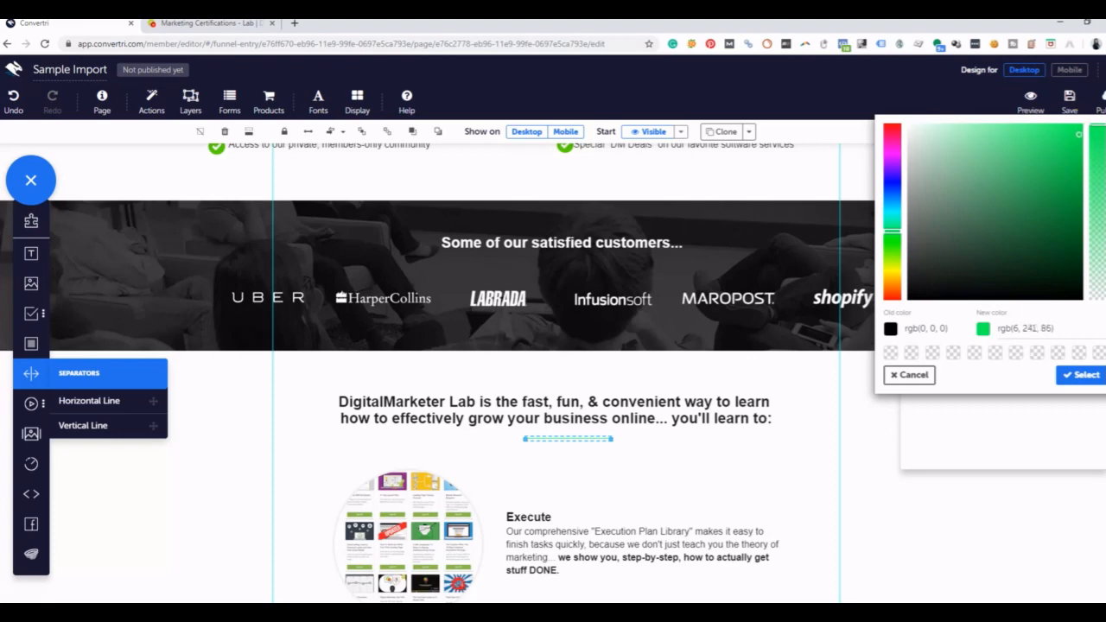
left_click(1082, 375)
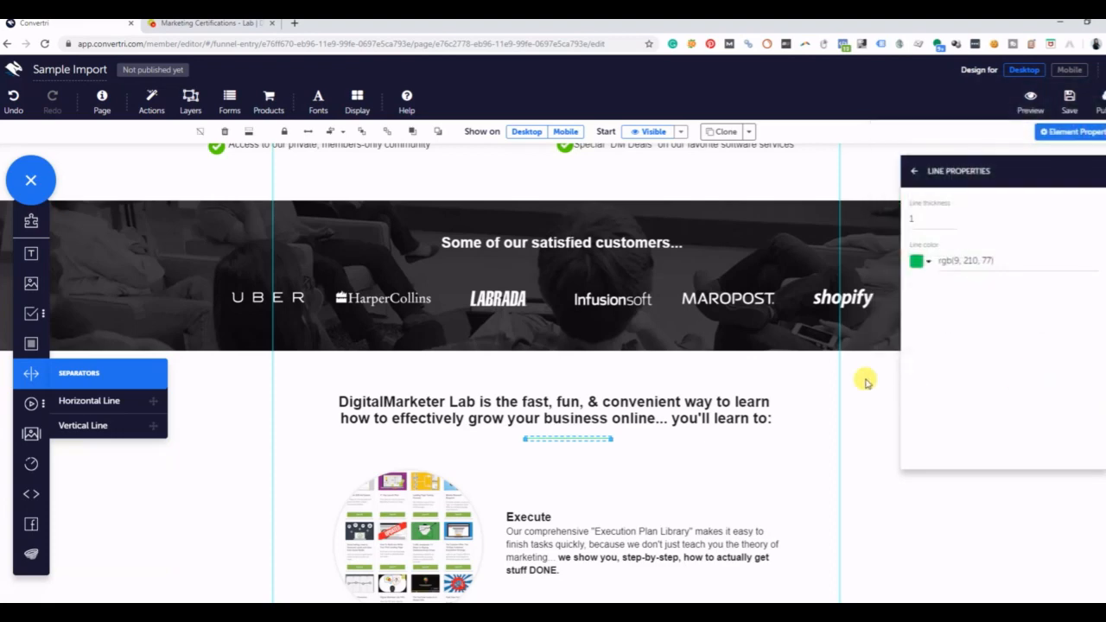
left_click(713, 455)
left_click(645, 457)
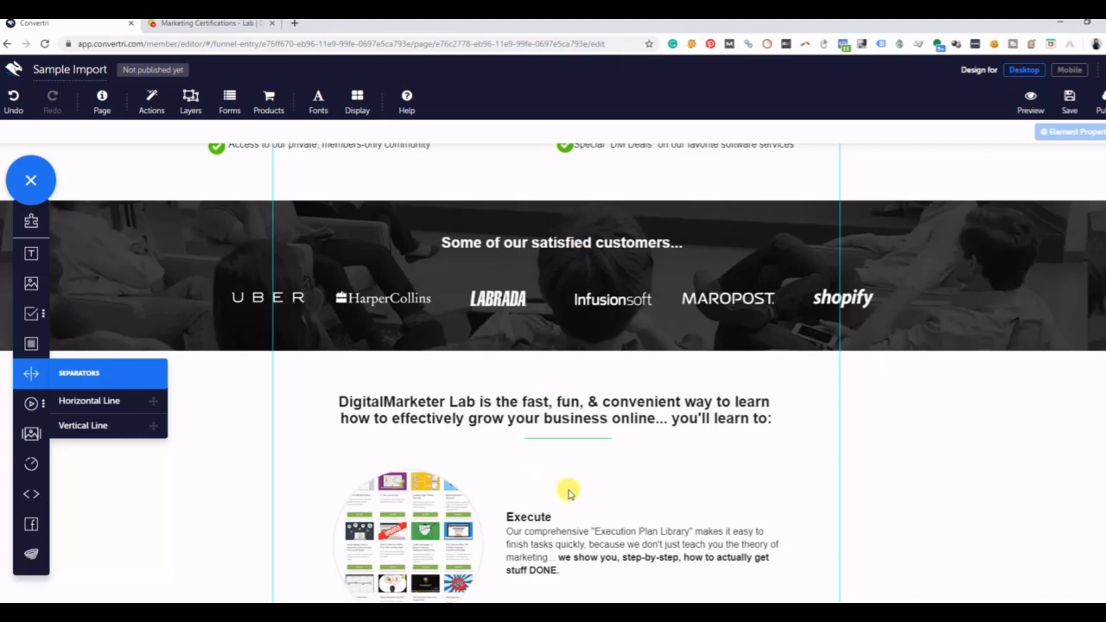
Review the imported page down to "Resources and strategies to strengthen your business" and compare that section's background and icons with the original page
scroll(566, 475, "down", 4)
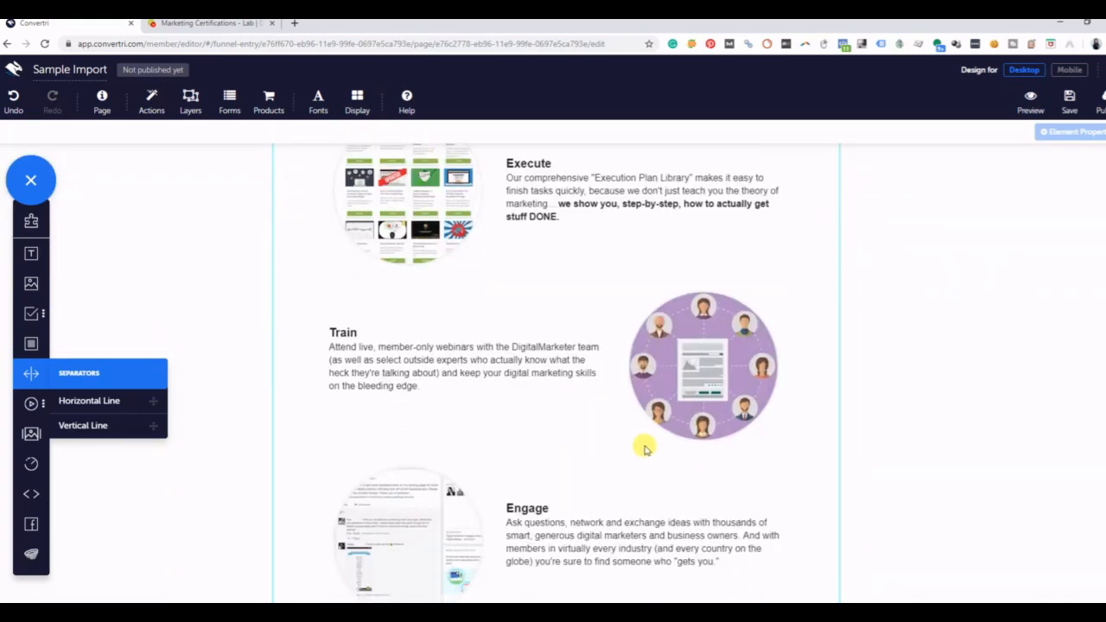
scroll(605, 414, "down", 9)
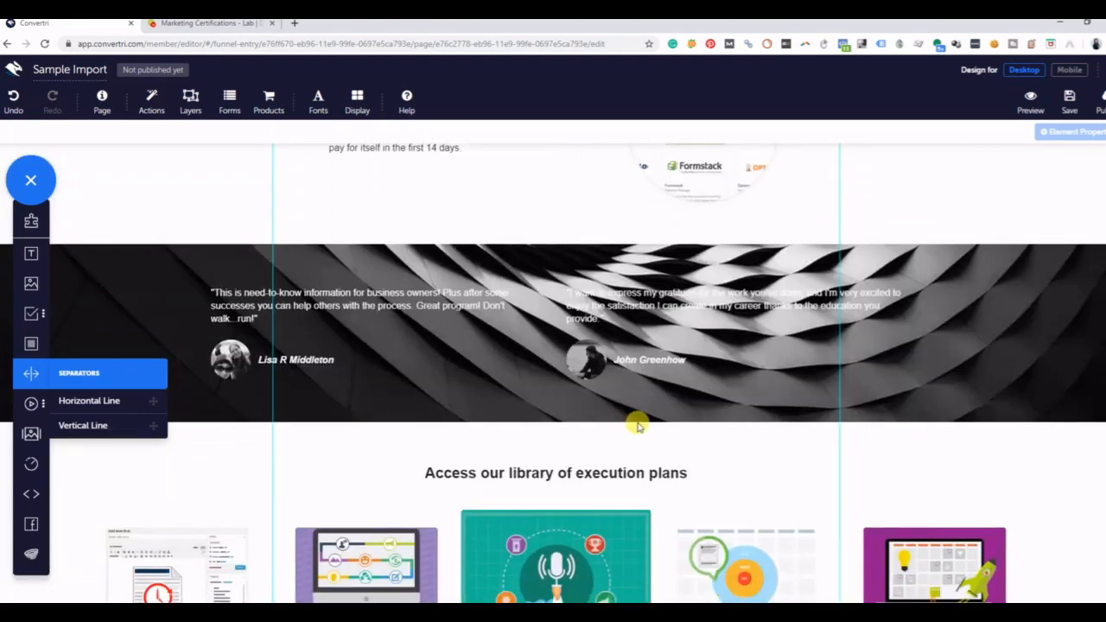
scroll(637, 426, "down", 4)
scroll(633, 420, "down", 5)
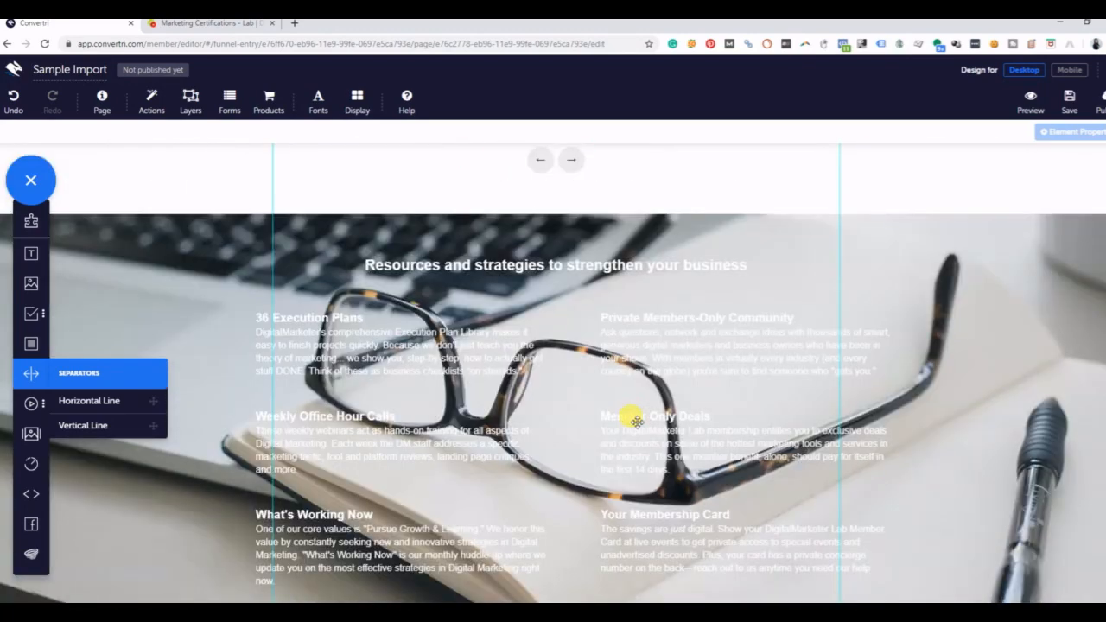
scroll(633, 419, "up", 3)
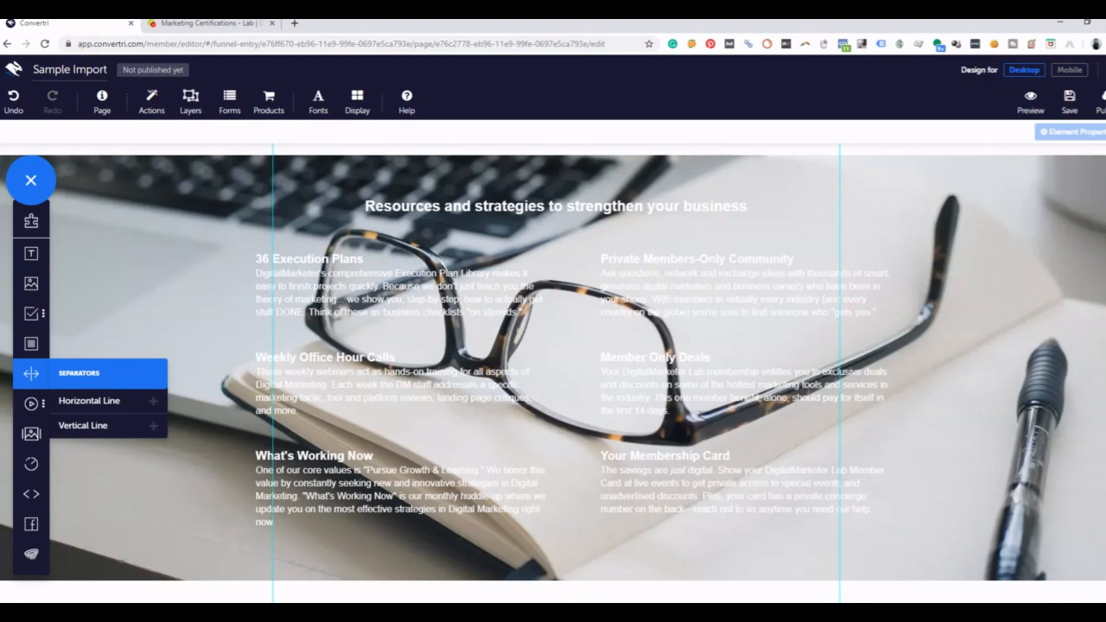
left_click(200, 23)
scroll(462, 363, "down", 8)
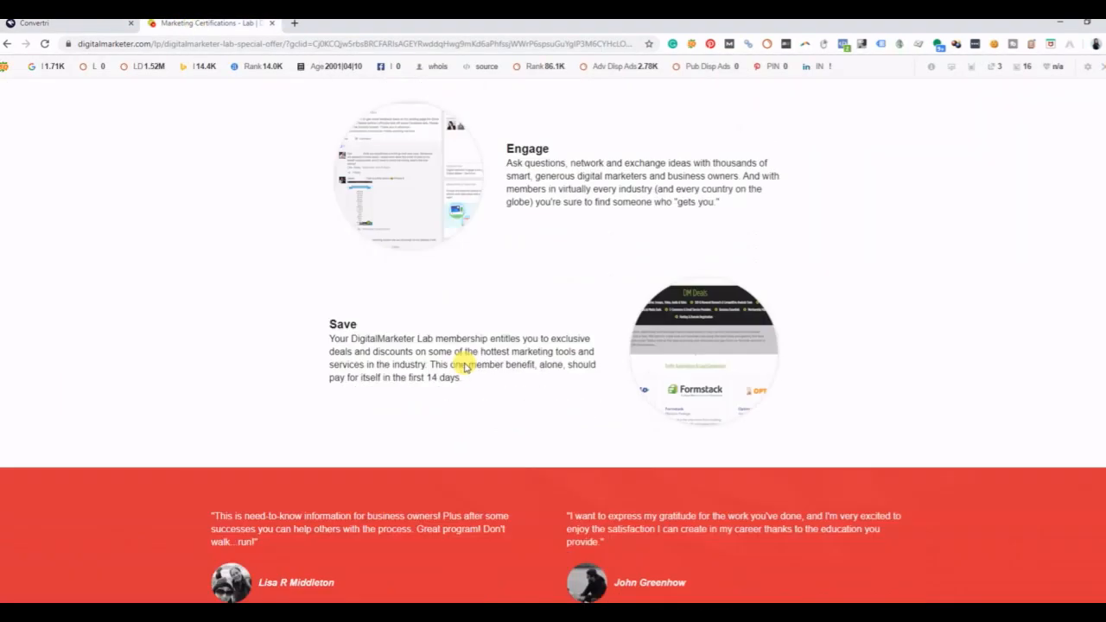
scroll(465, 366, "down", 10)
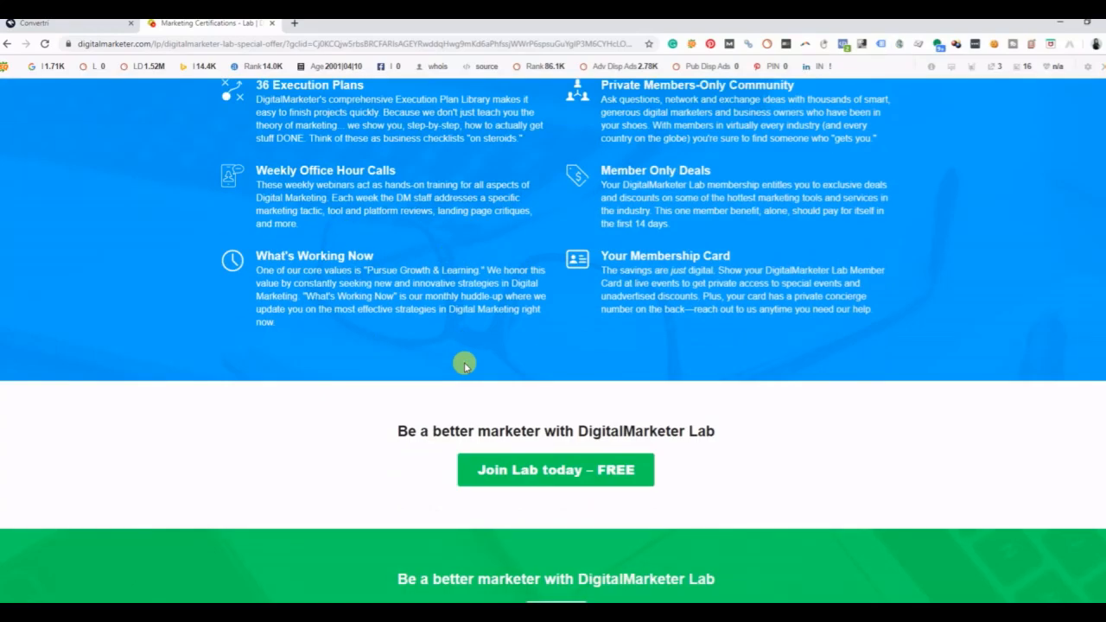
scroll(464, 362, "up", 3)
scroll(219, 194, "down", 1)
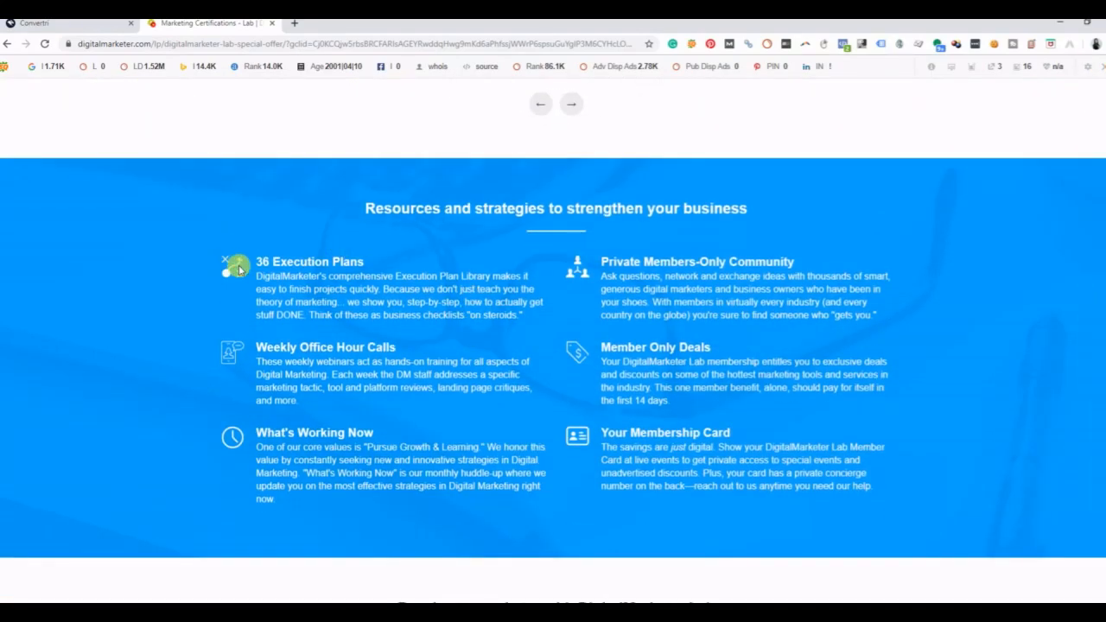
left_click(61, 23)
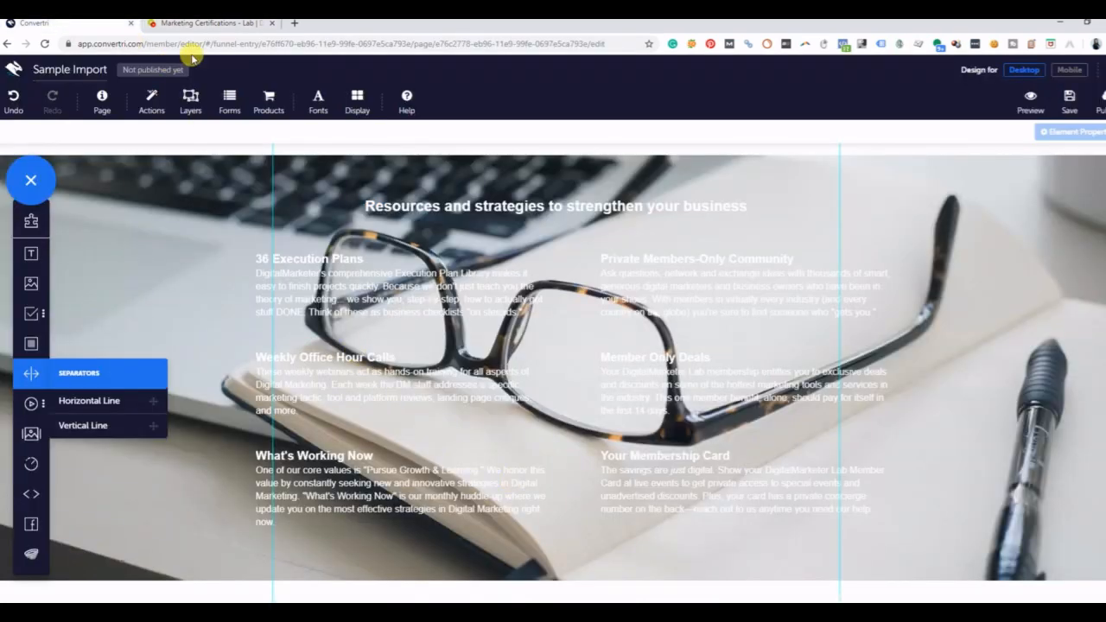
left_click(197, 24)
right_click(232, 268)
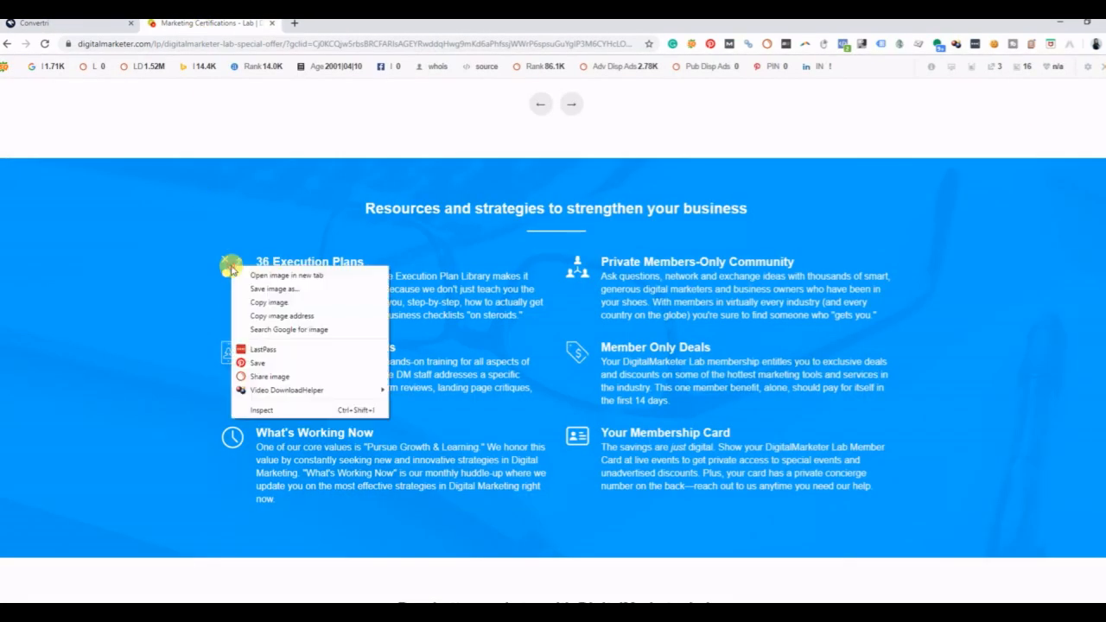
left_click(263, 288)
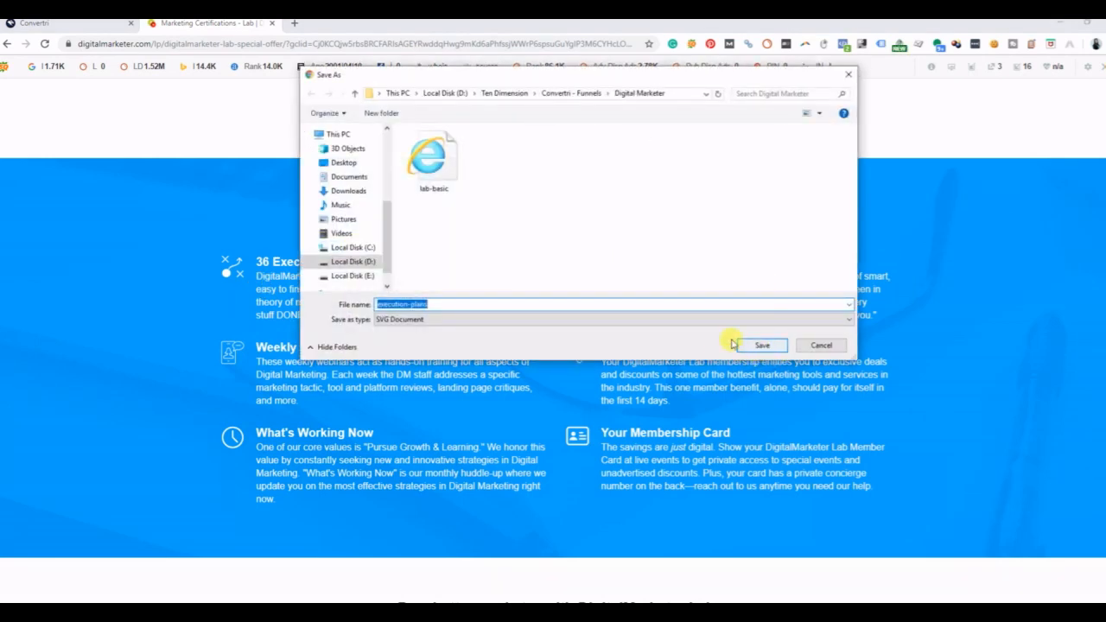
left_click(592, 320)
left_click(629, 318)
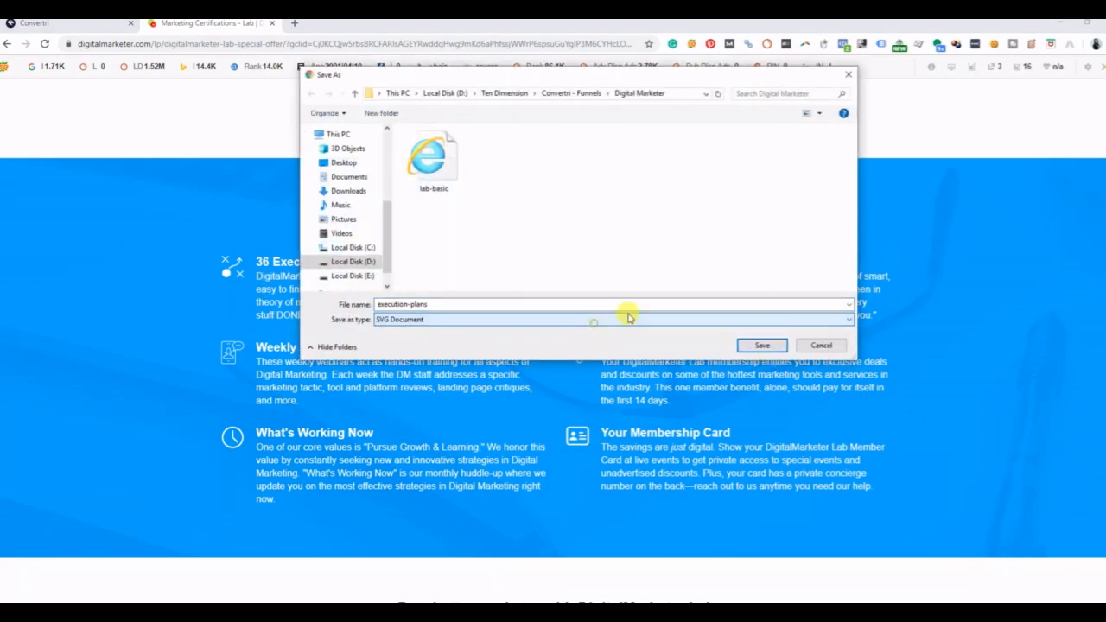
left_click(820, 346)
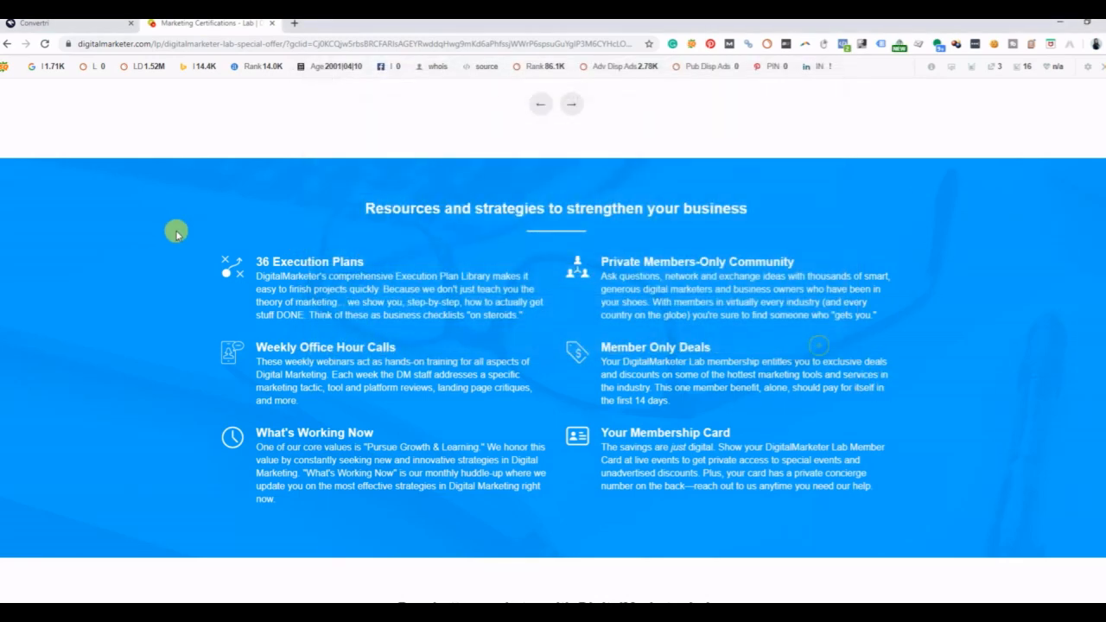
Try copying the "36 Execution Plans" icon from the original page and pasting it into the image open in Paint
right_click(232, 262)
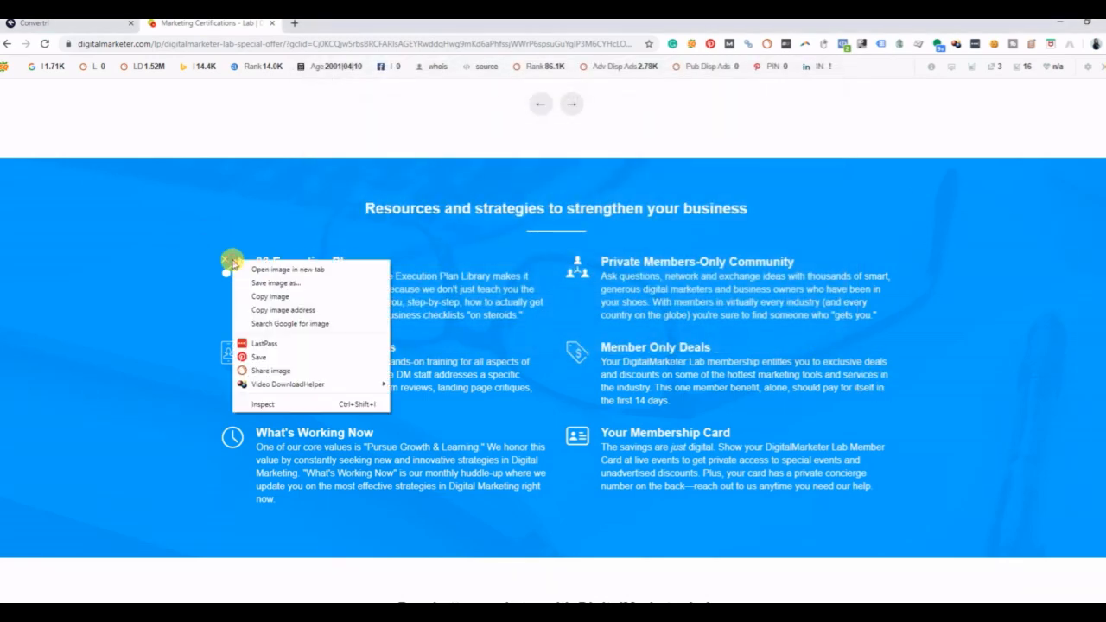
left_click(269, 297)
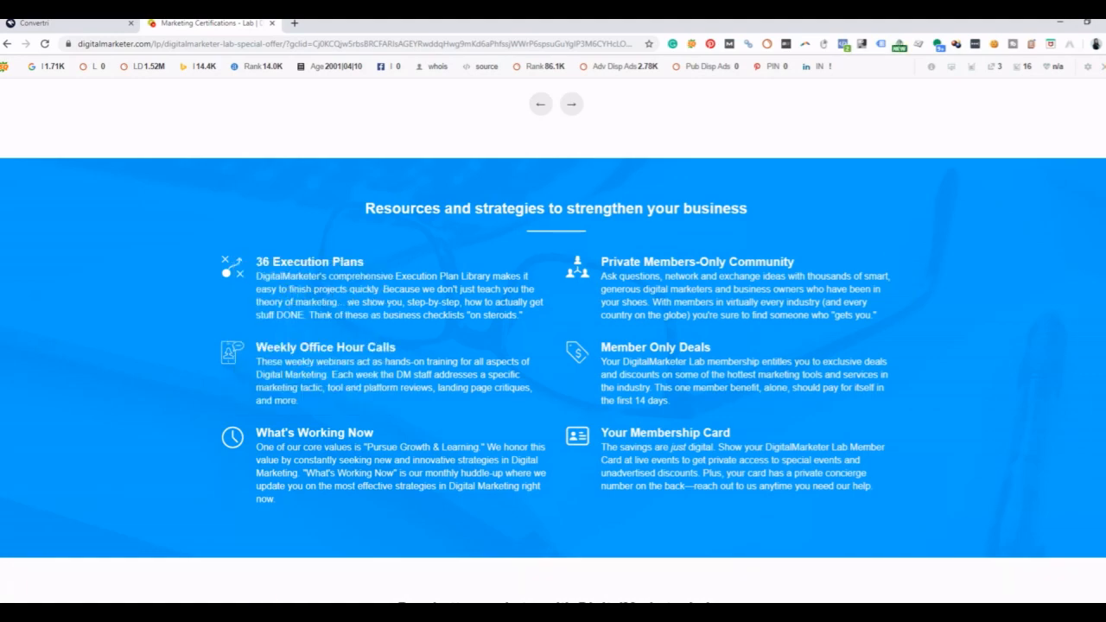
left_click(193, 610)
key("ctrl+v")
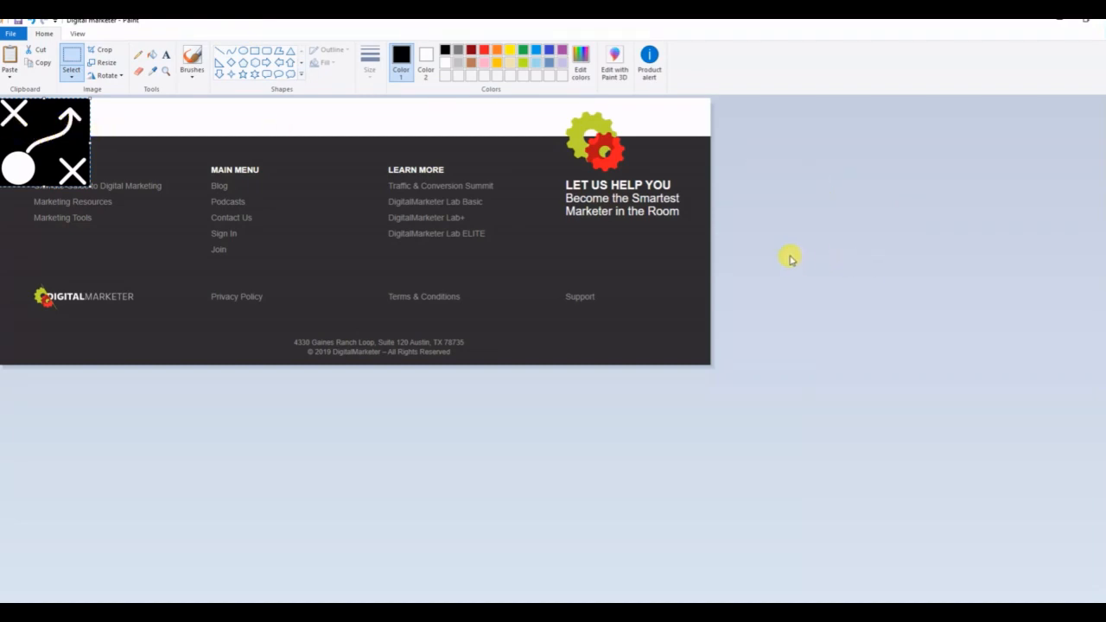
Capture the original page into Paint, crop it to the blue "Resources and strategies" section, and trim the right edge slightly
key("alt+Tab")
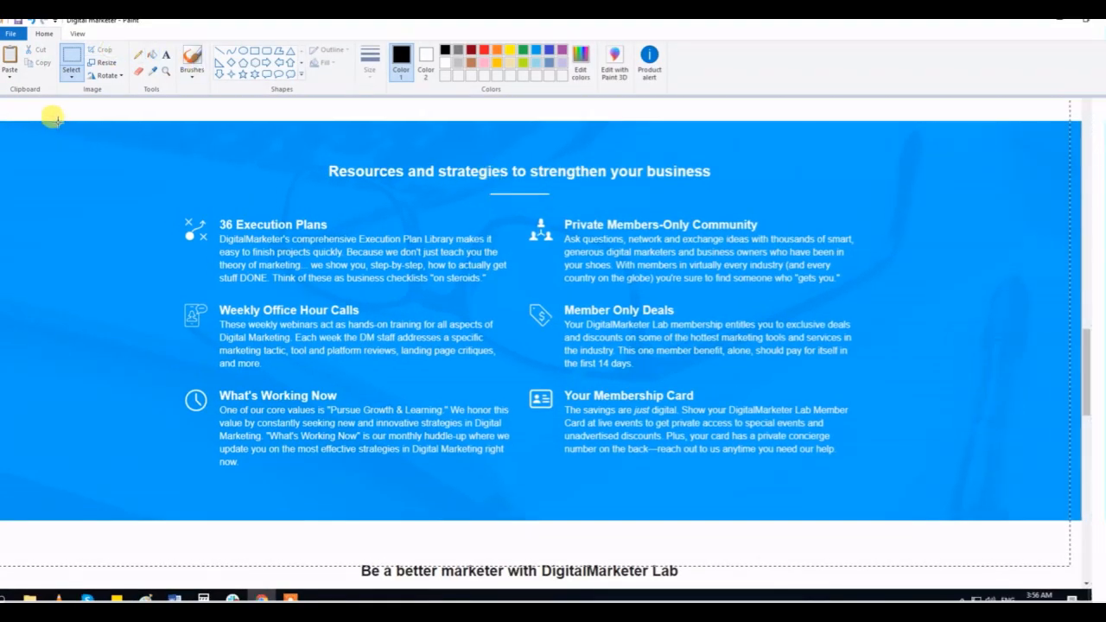
mouse_move(52, 119)
left_mouse_down()
mouse_move(396, 203)
mouse_move(1029, 510)
left_mouse_up()
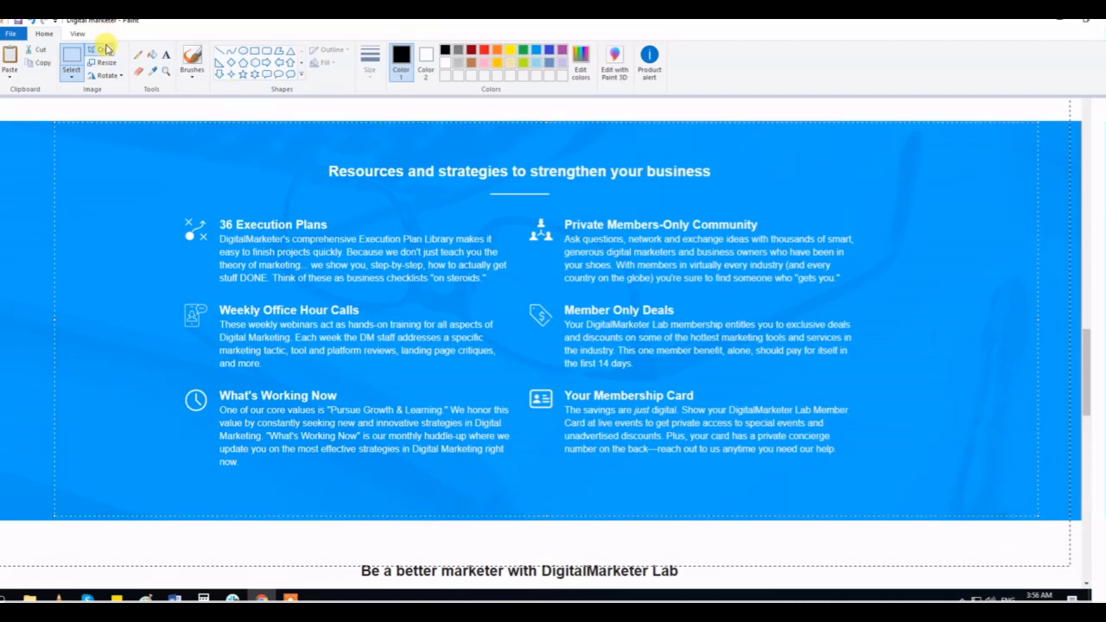
left_click(105, 49)
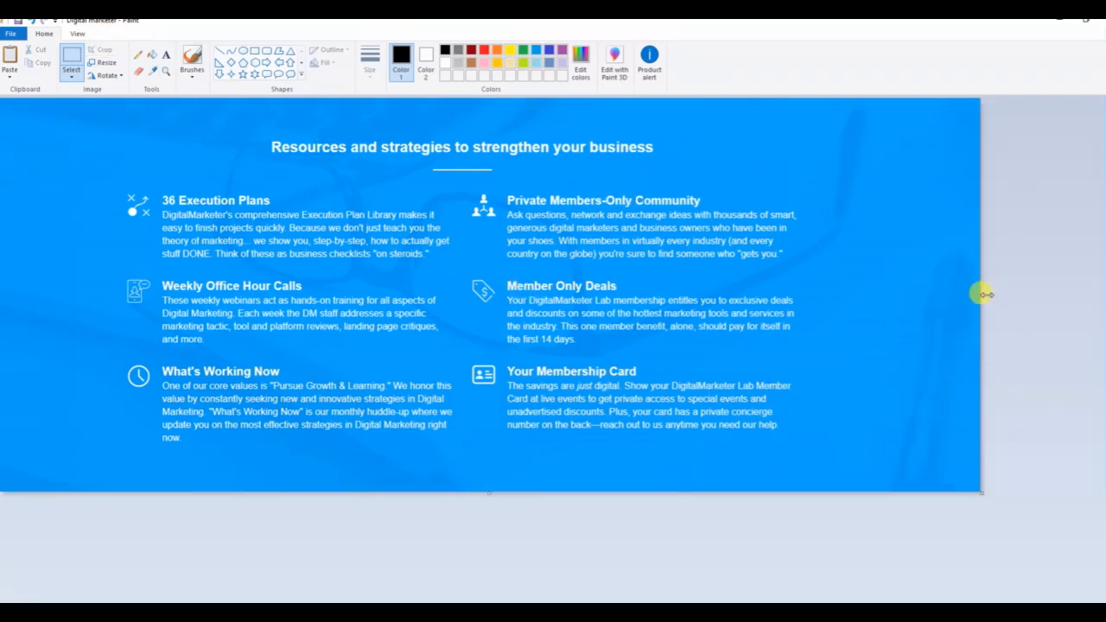
left_click_drag(986, 295, 955, 294)
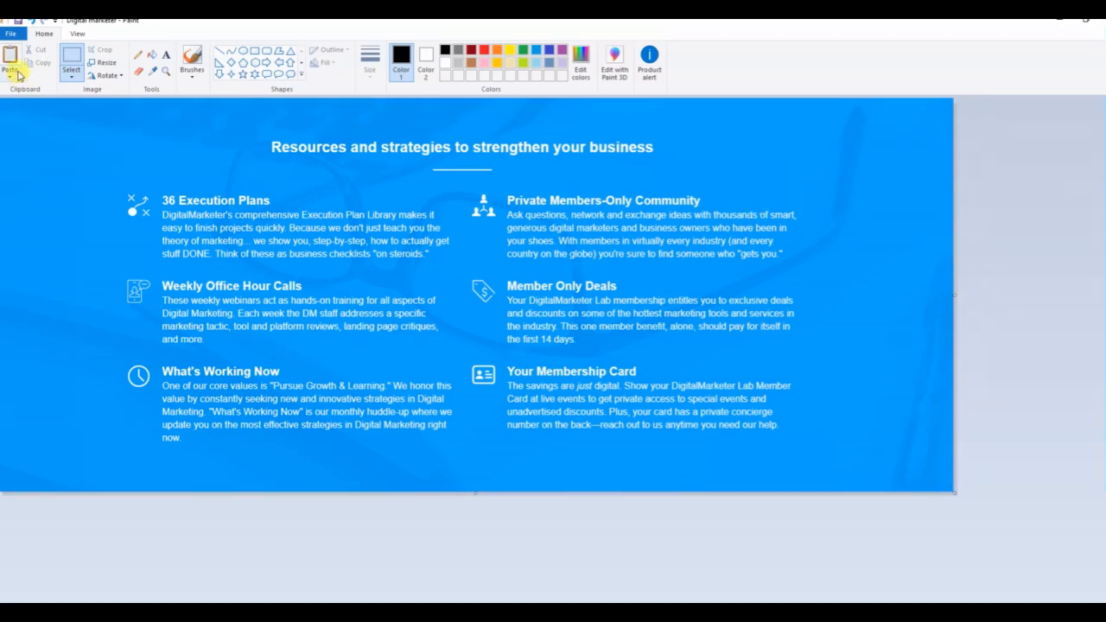
Save the cropped section image as the PNG "Digital marketer" in the Digital Marketer folder, replacing the existing file
left_click(22, 37)
left_click(39, 129)
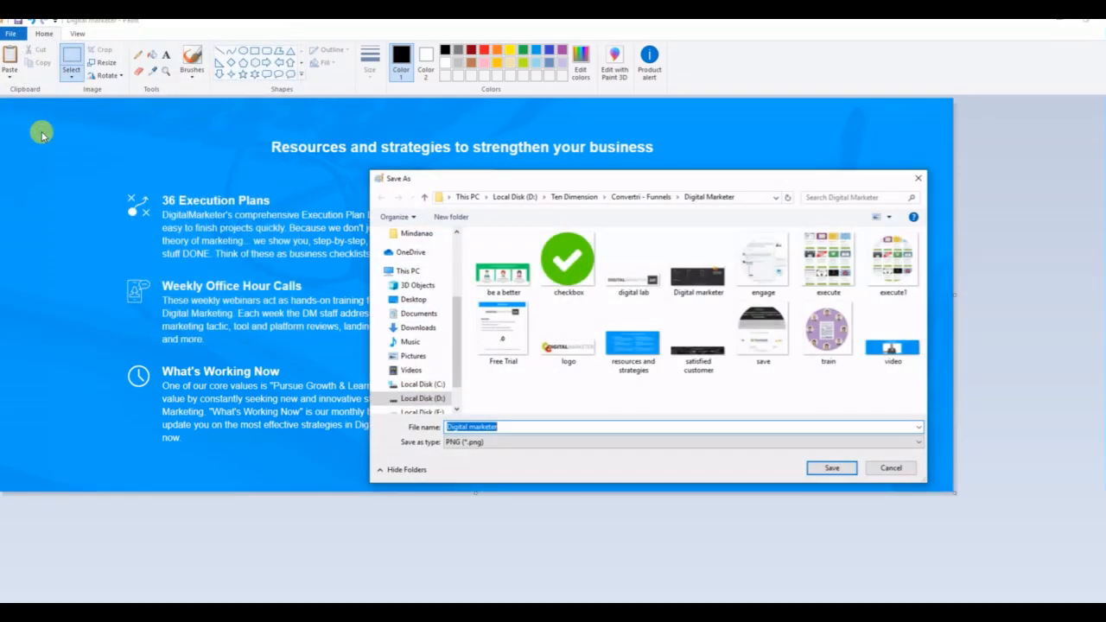
left_click(832, 468)
left_click(590, 327)
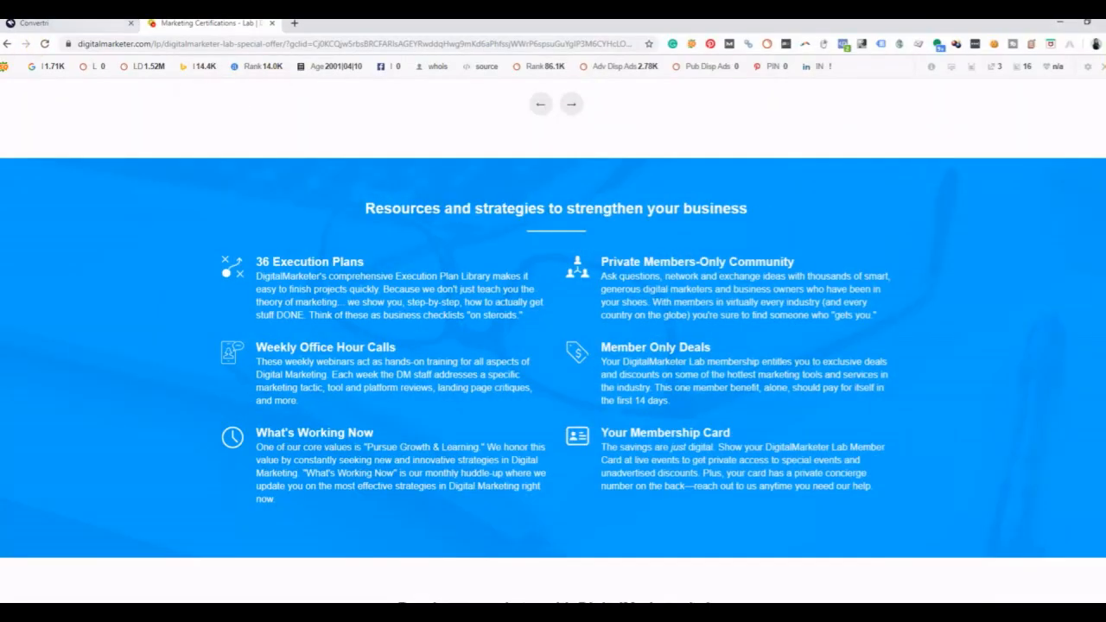
Switch to the Convertri editor and delete the eyeglasses background image behind the "Resources and strategies to strengthen your business" section
left_click(101, 23)
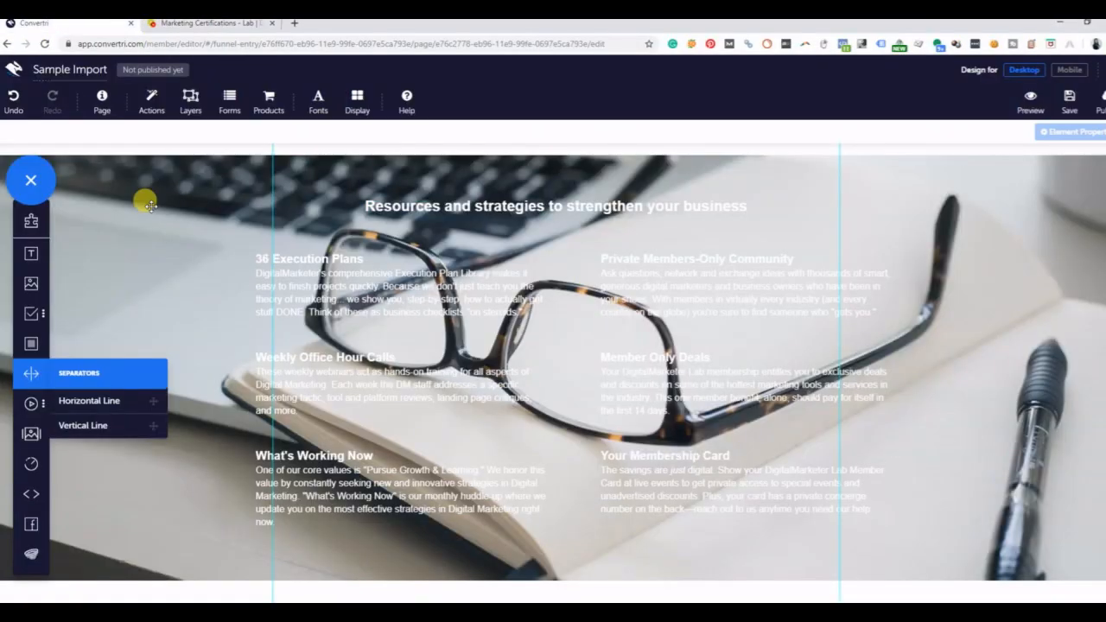
scroll(939, 297, "up", 2)
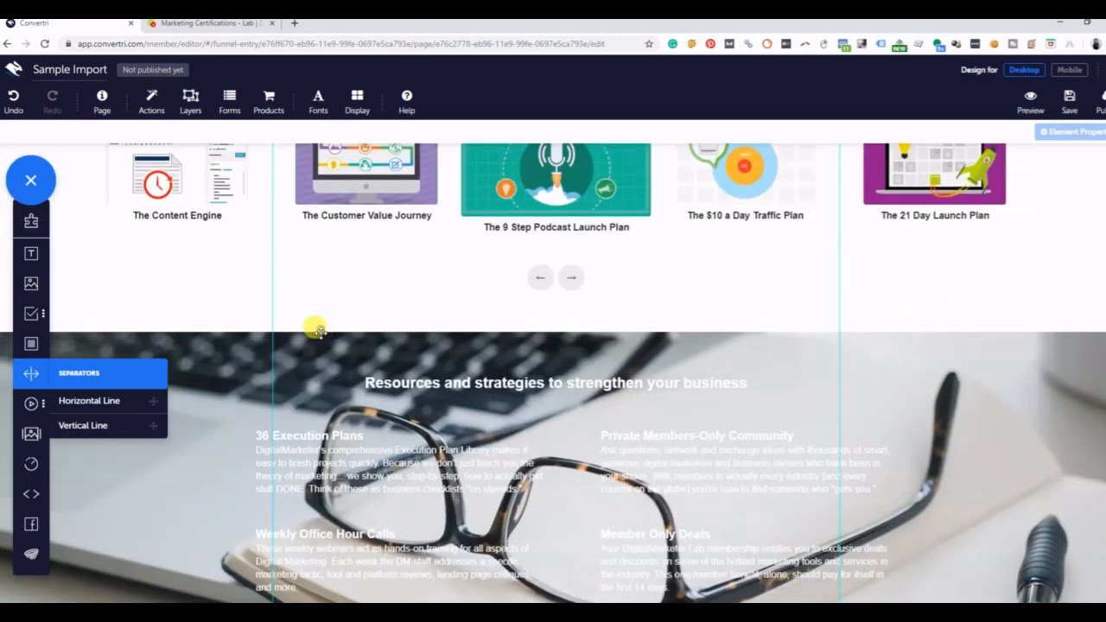
left_click(362, 345)
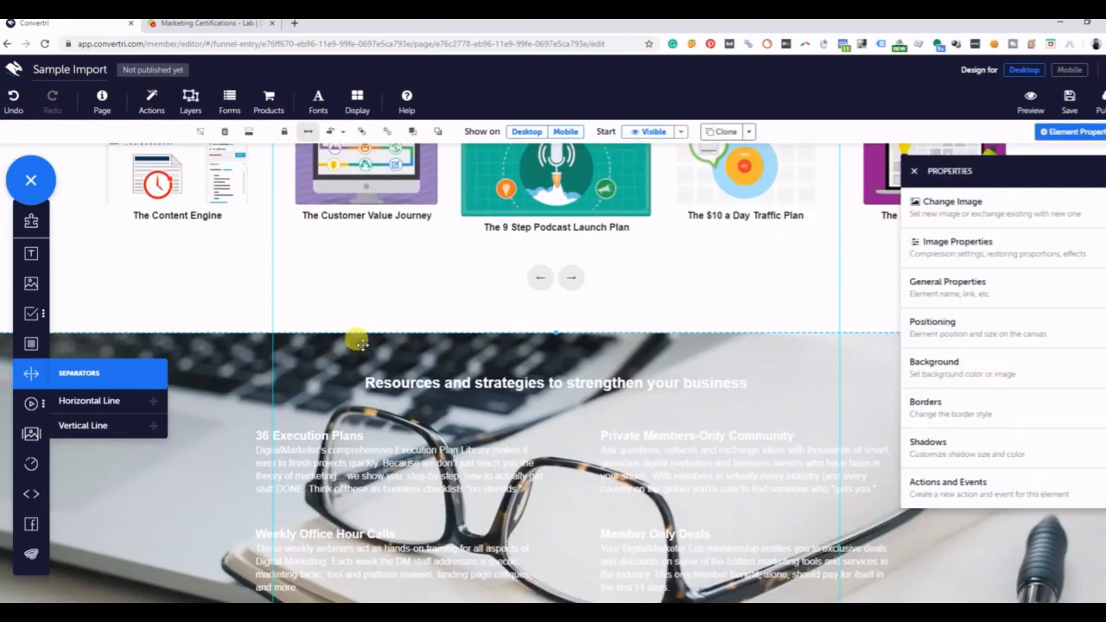
key("Delete")
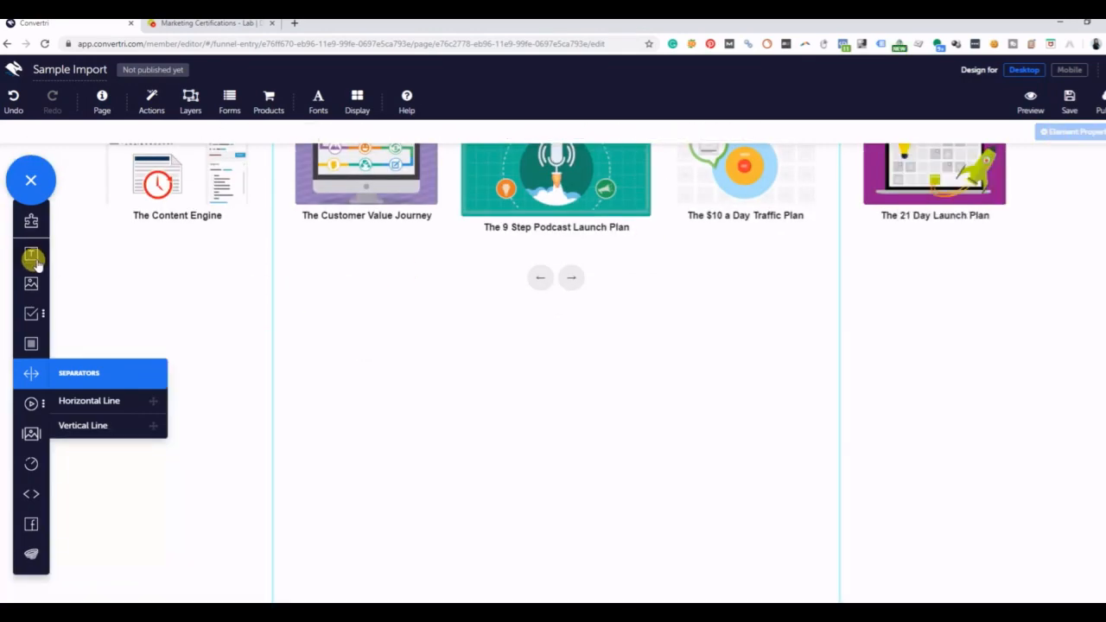
Upload Digital marketer.png to the Jea-DigitalMarketer-Import media folder and insert it on the page as an image
left_click(38, 288)
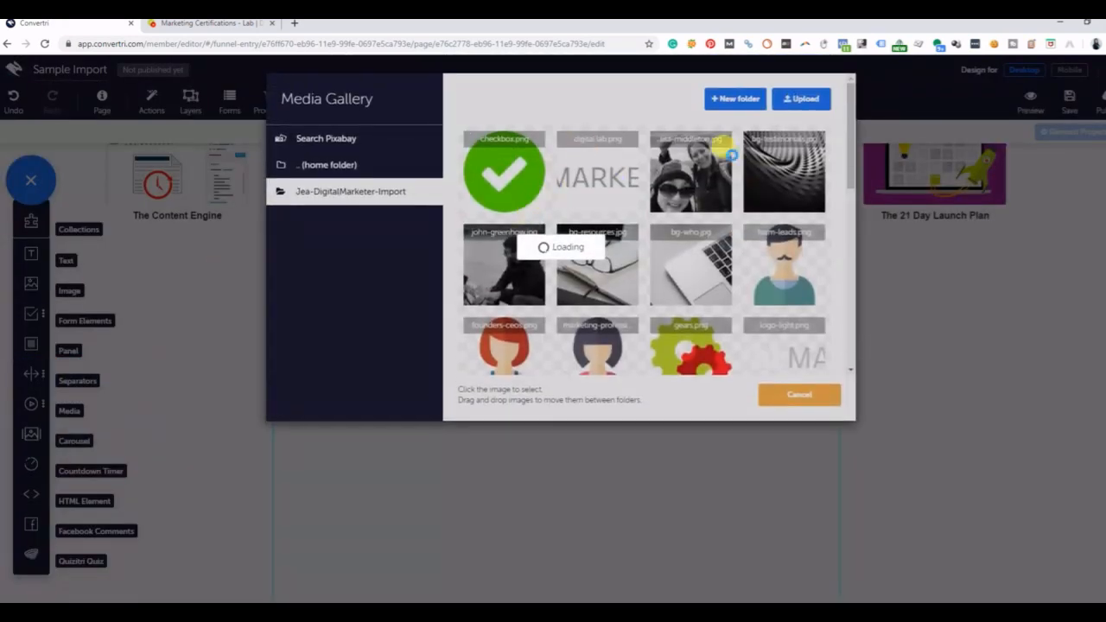
left_click(812, 98)
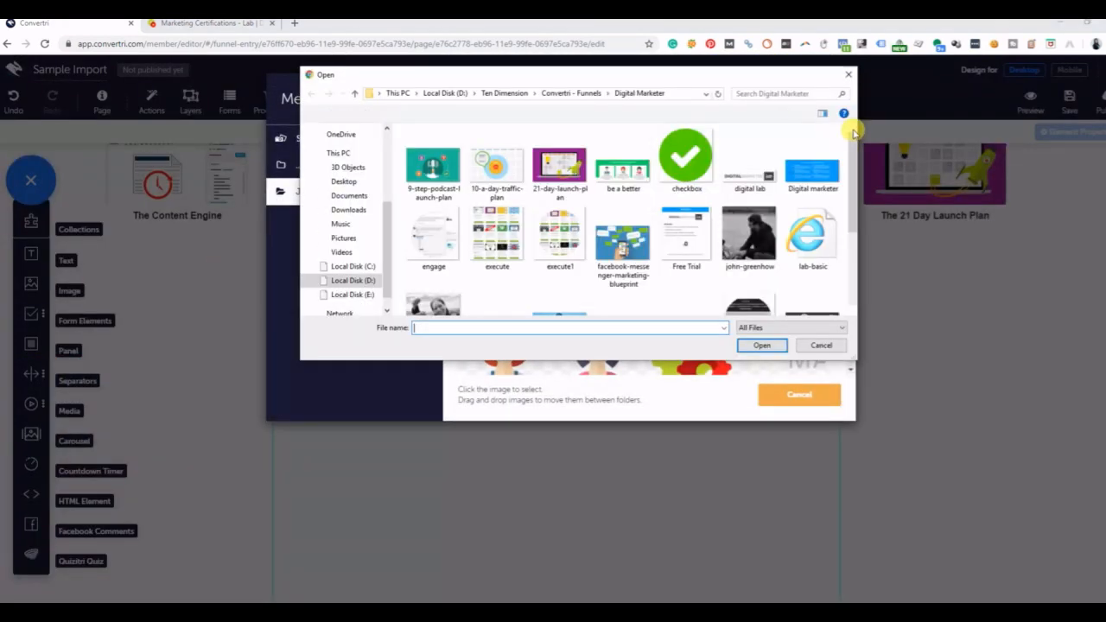
scroll(855, 183, "down", 1)
scroll(705, 225, "up", 2)
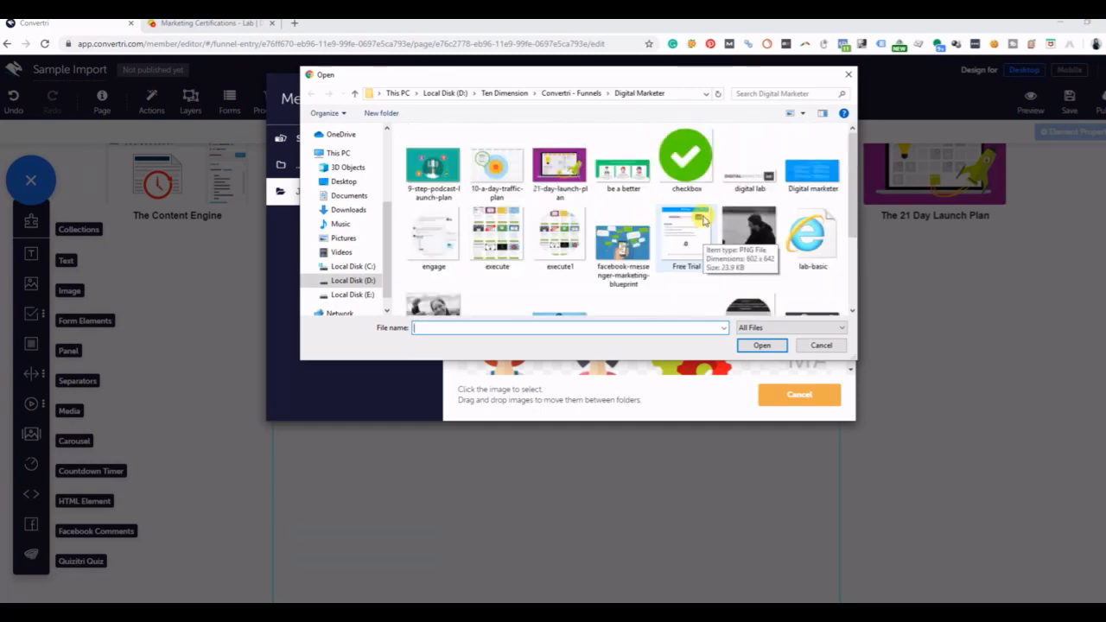
left_click(802, 178)
double_click(802, 177)
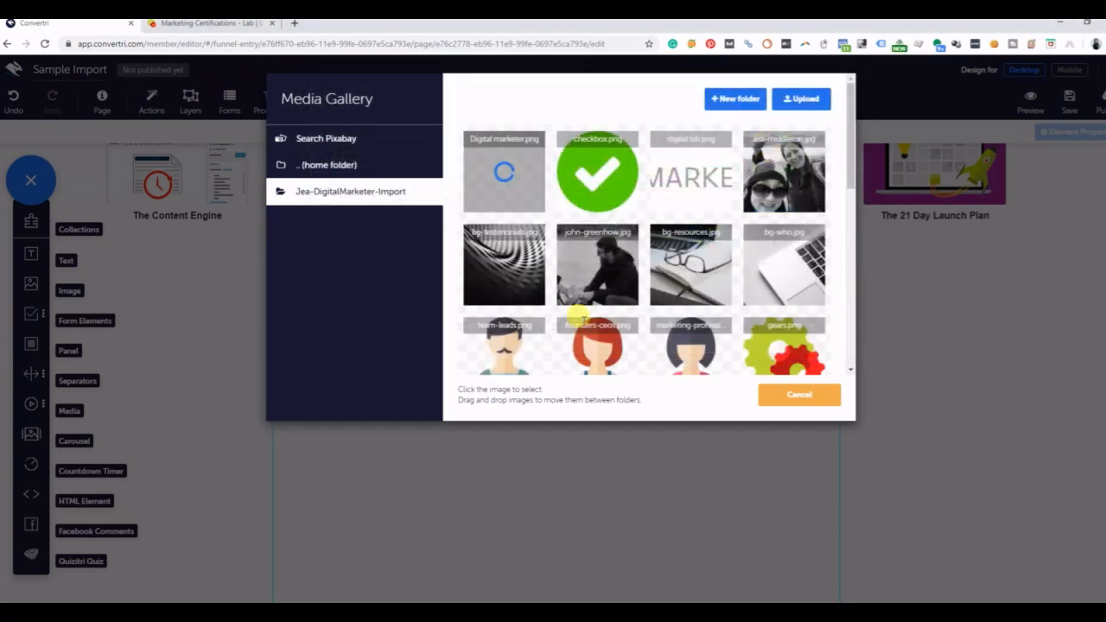
left_click(506, 166)
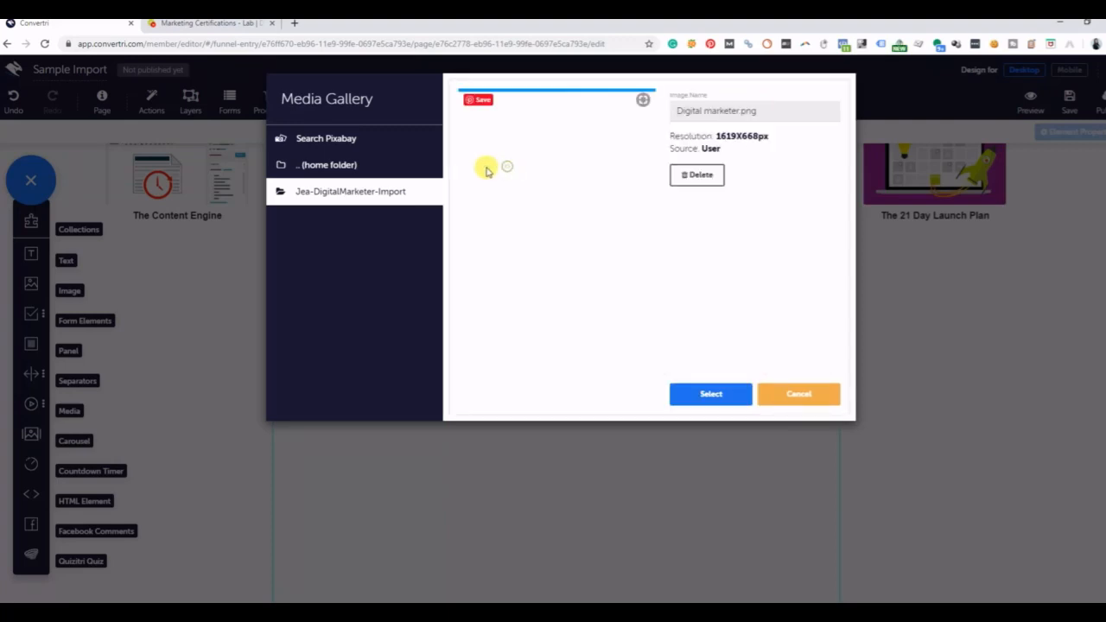
left_click(689, 396)
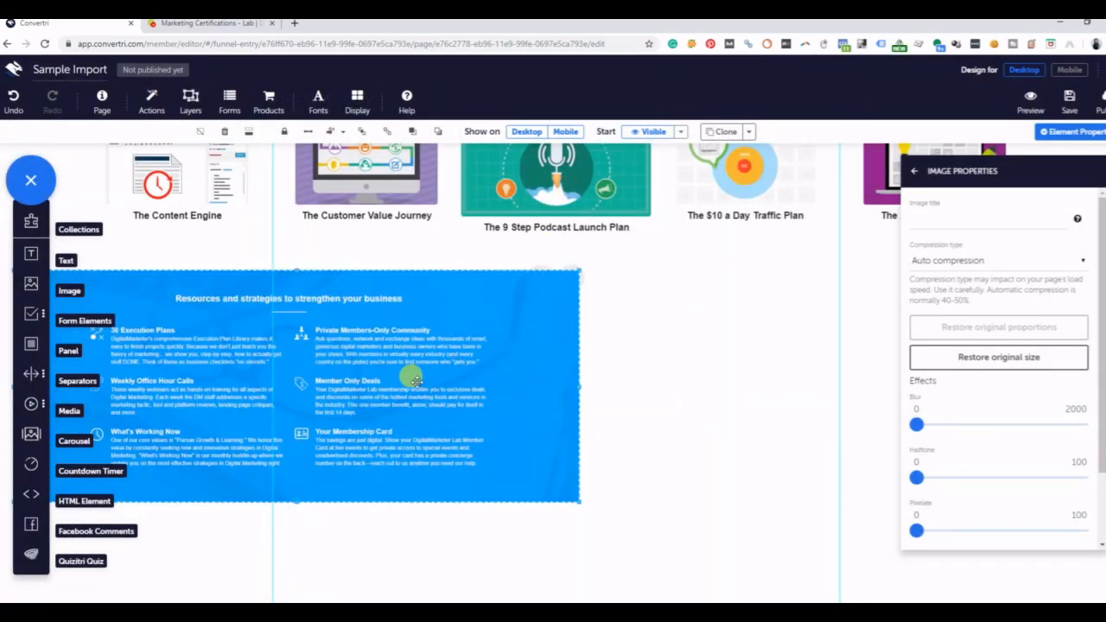
Enlarge the inserted blue section image to about the width of the execution plans row and center it below the carousel arrows
left_click_drag(412, 376, 494, 378)
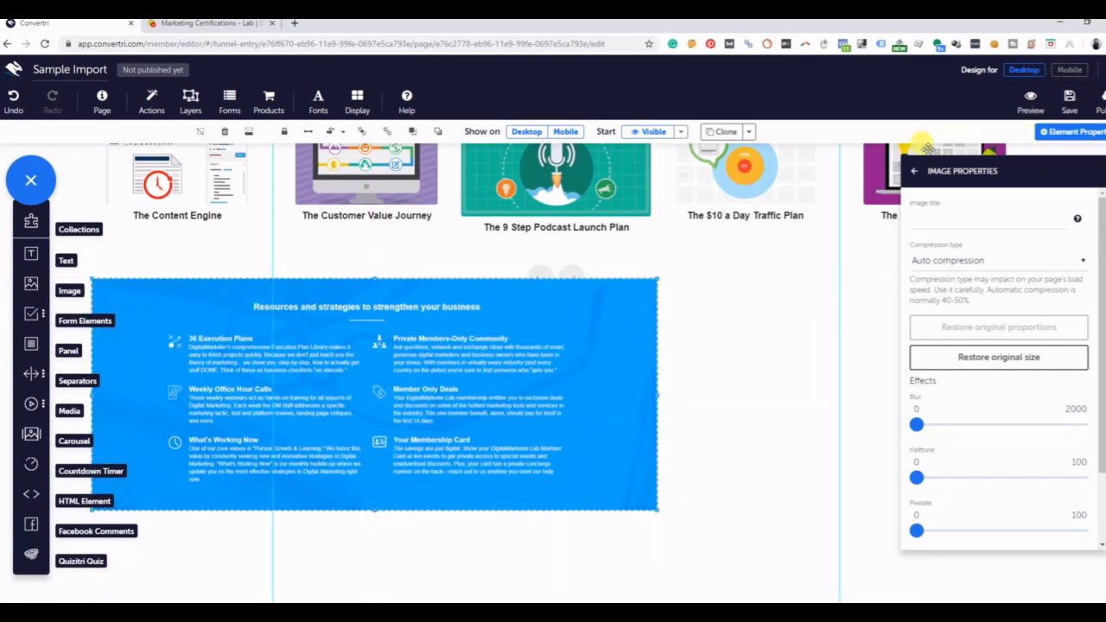
left_click(914, 171)
left_click(914, 169)
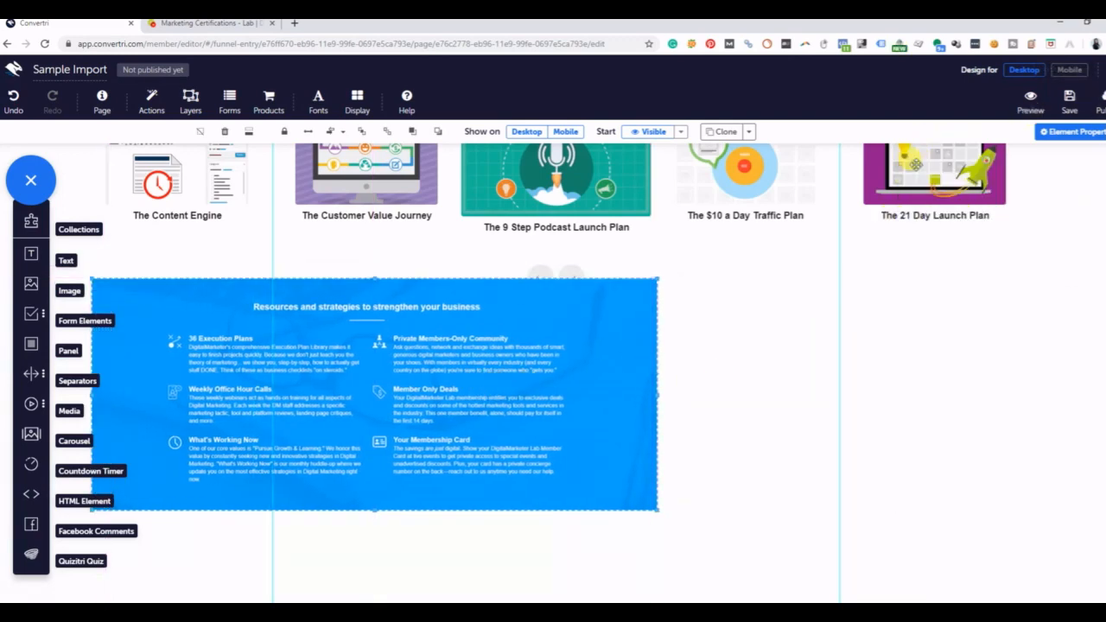
key("ctrl+minus")
key("ctrl+minus")
key("ctrl+minus")
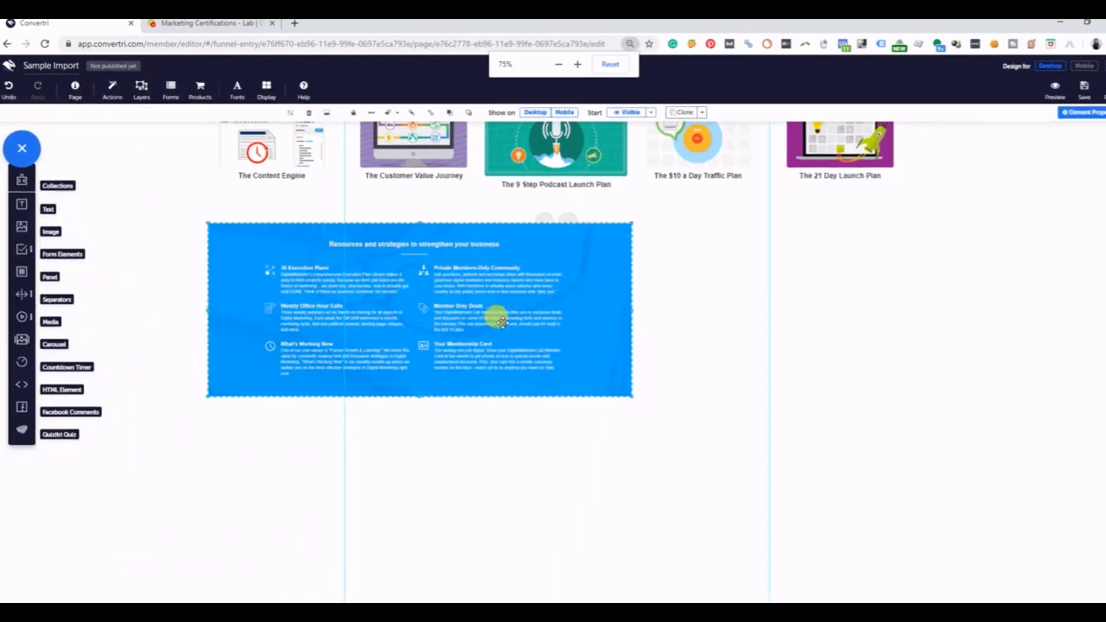
left_click_drag(629, 394, 907, 475)
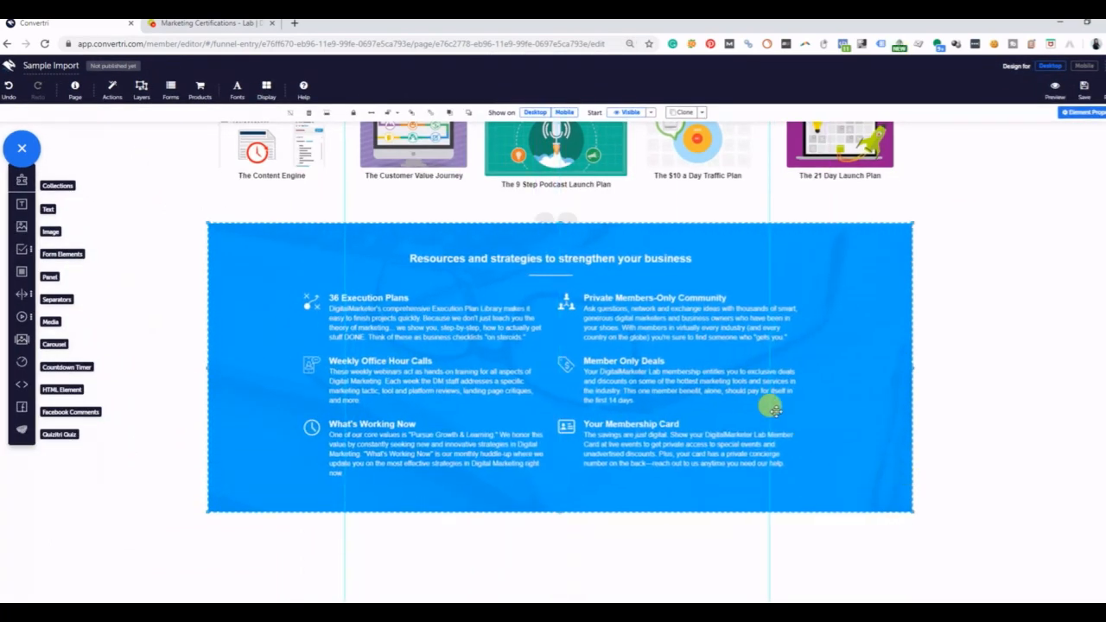
left_click_drag(774, 404, 768, 429)
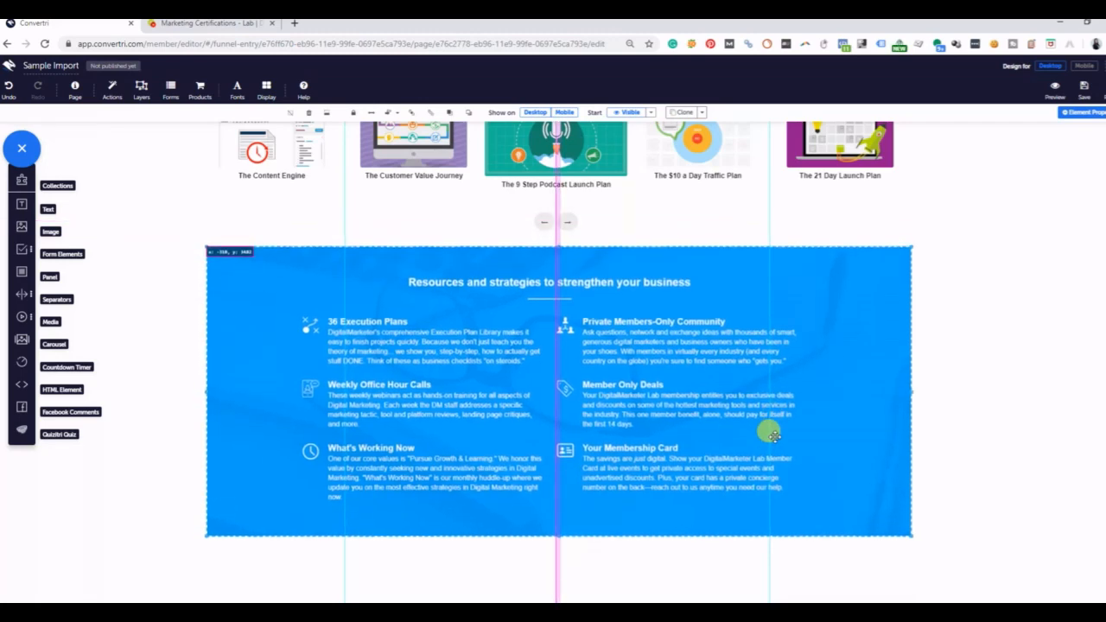
left_click(981, 341)
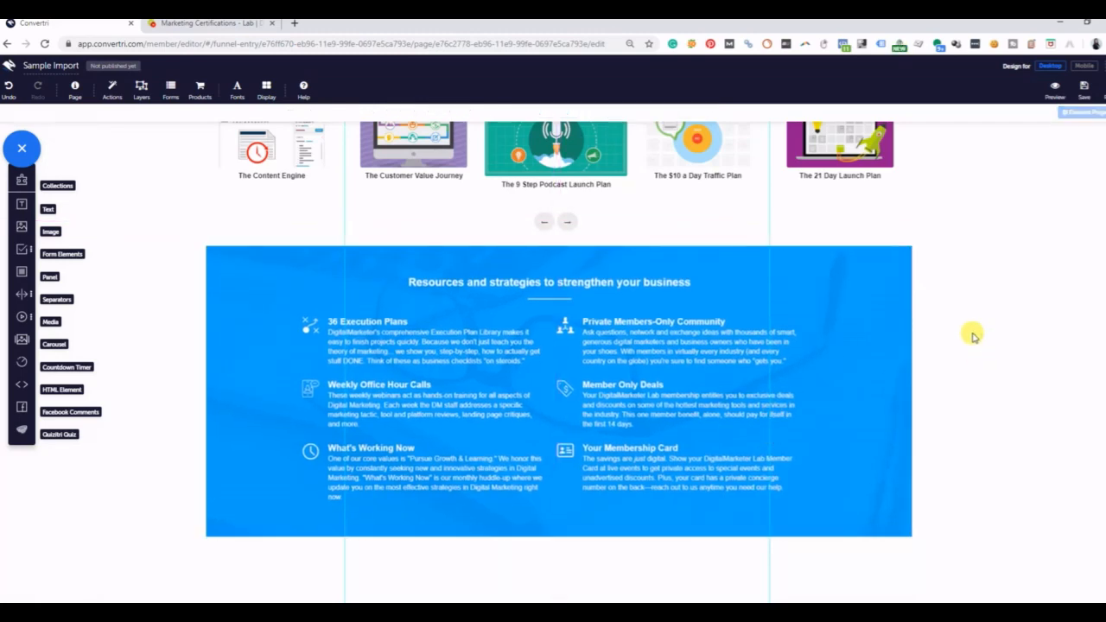
Save the page and preview it down to the new "Resources and strategies to strengthen your business" image
scroll(808, 294, "up", 2)
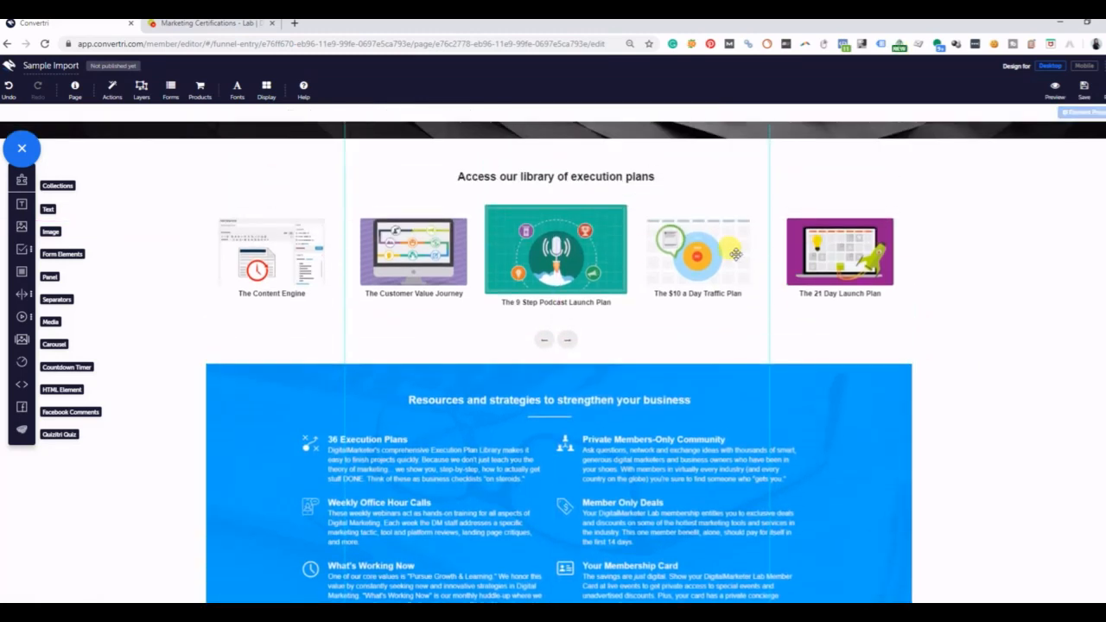
left_click(1080, 91)
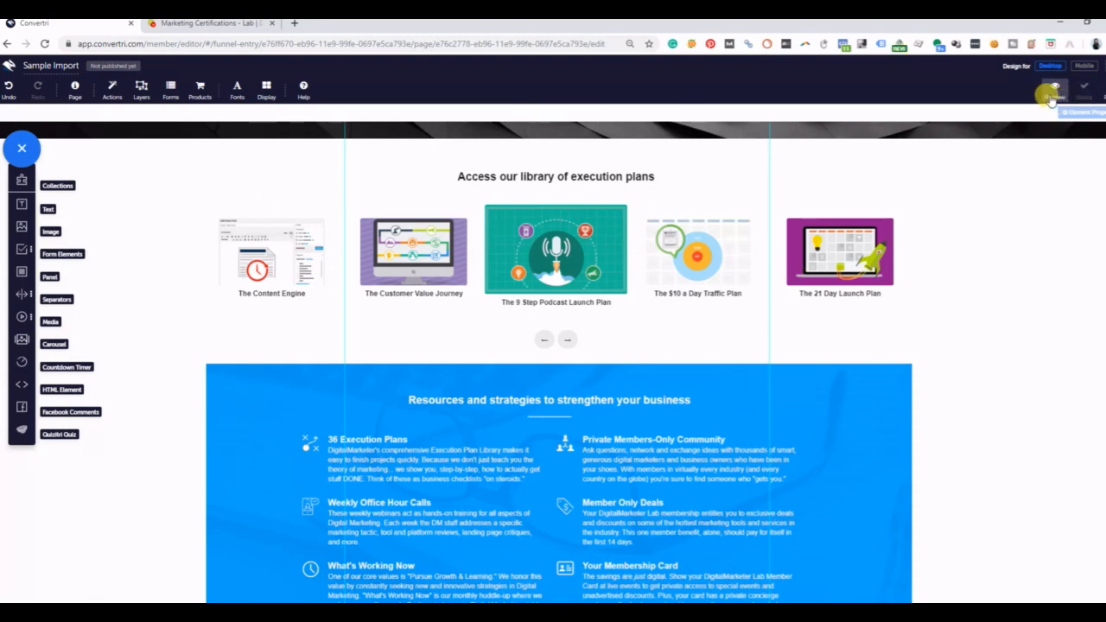
left_click(1052, 97)
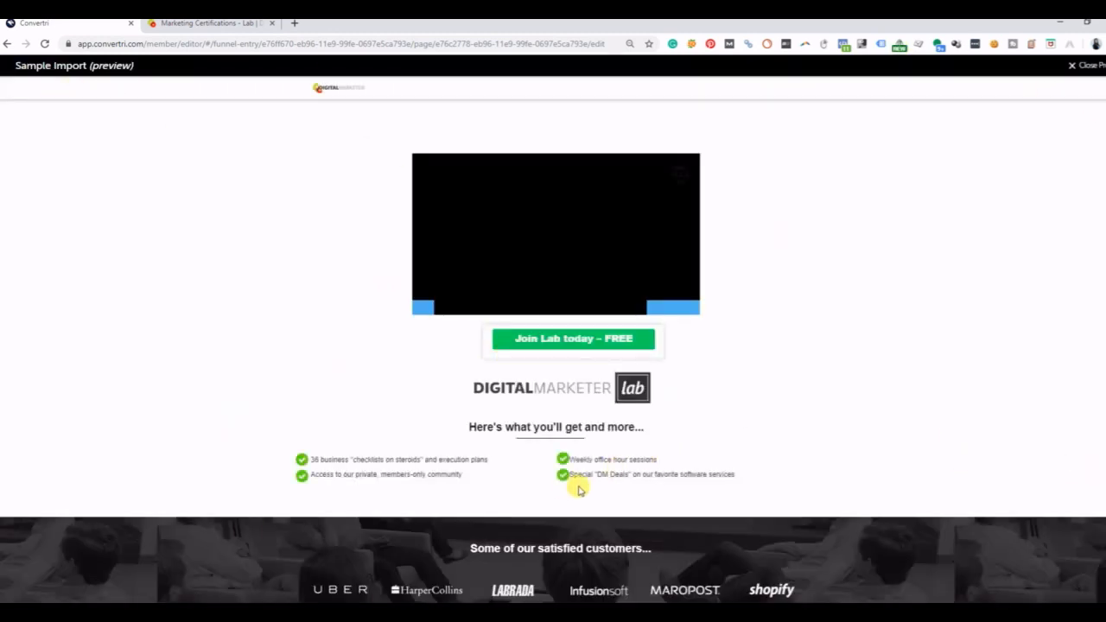
scroll(580, 489, "down", 2)
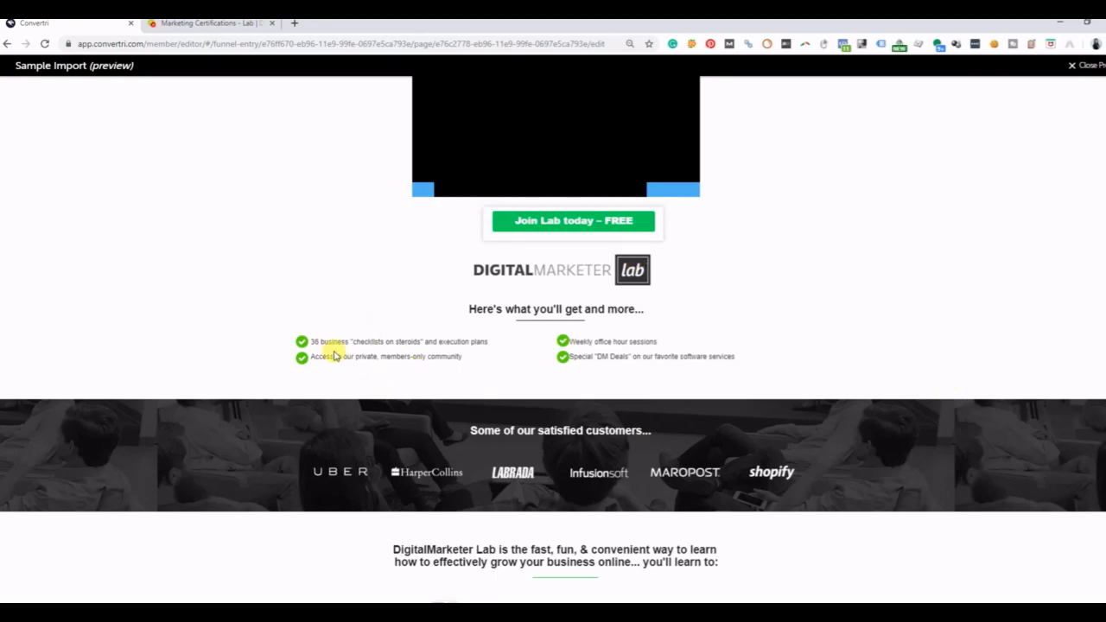
left_click_drag(336, 355, 400, 355)
scroll(423, 427, "down", 12)
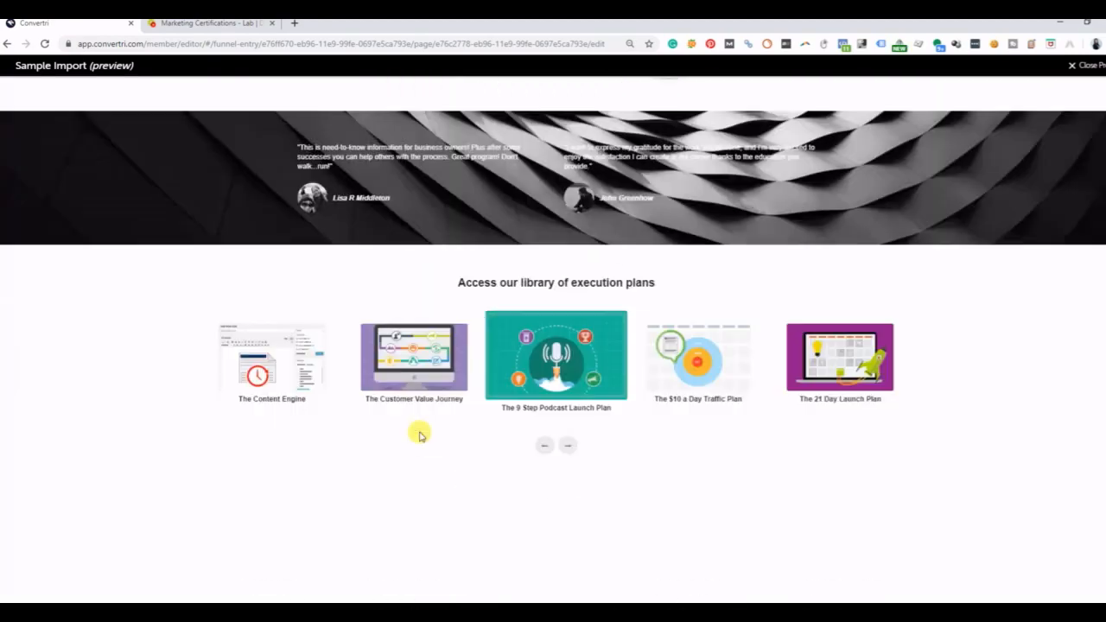
scroll(419, 435, "down", 6)
scroll(420, 434, "up", 4)
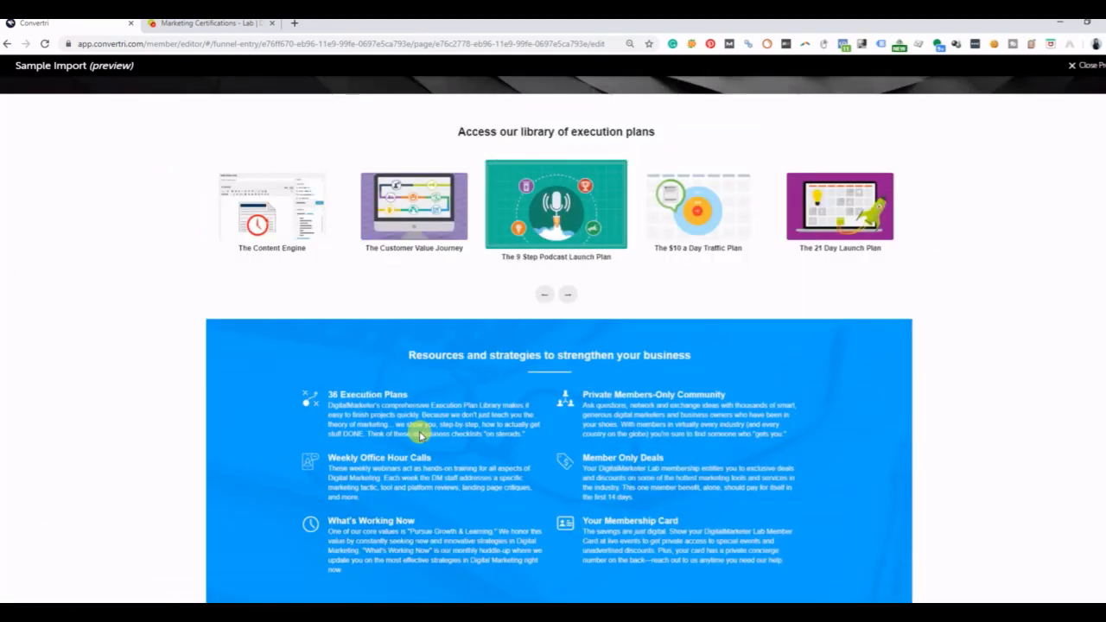
Review the preview around the execution plans, then compare it with the original page by advancing its execution plans carousel
scroll(420, 354, "down", 1)
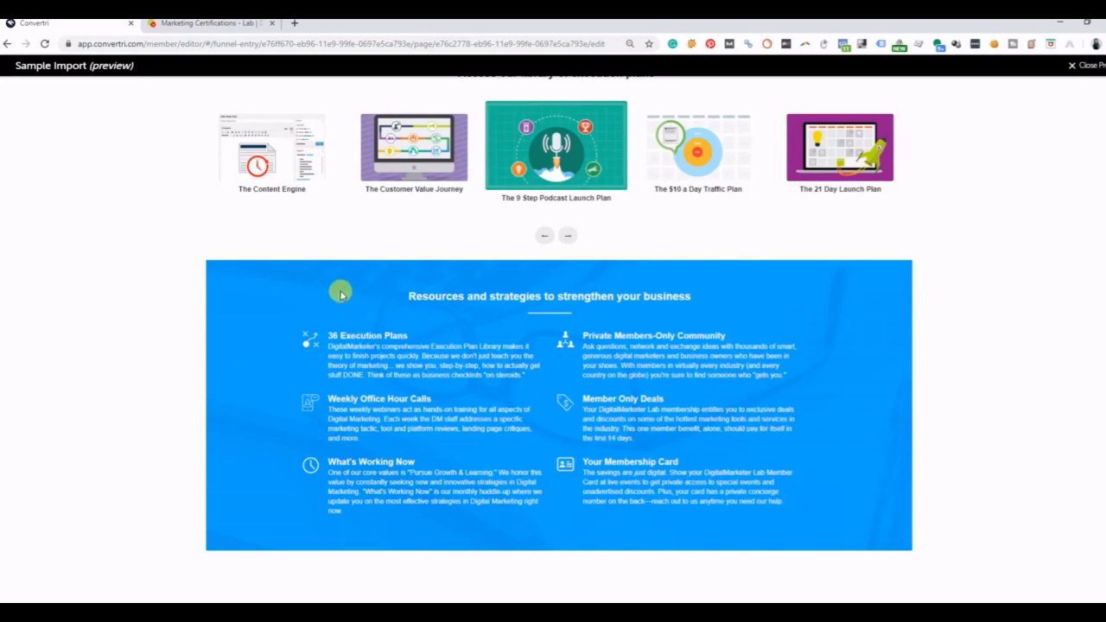
scroll(510, 294, "up", 2)
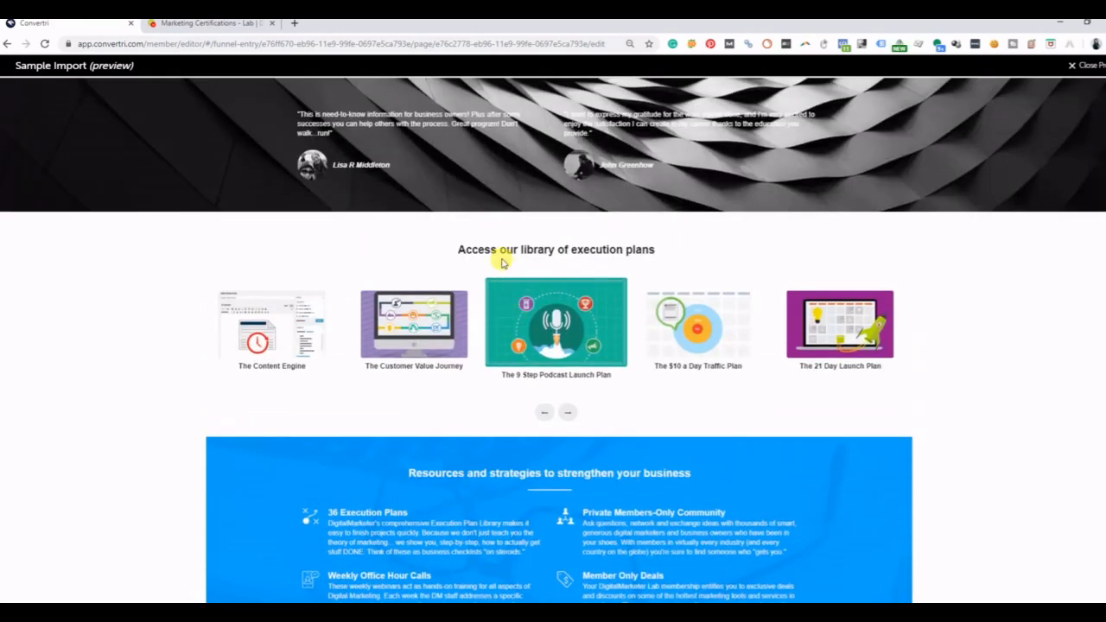
left_click(210, 28)
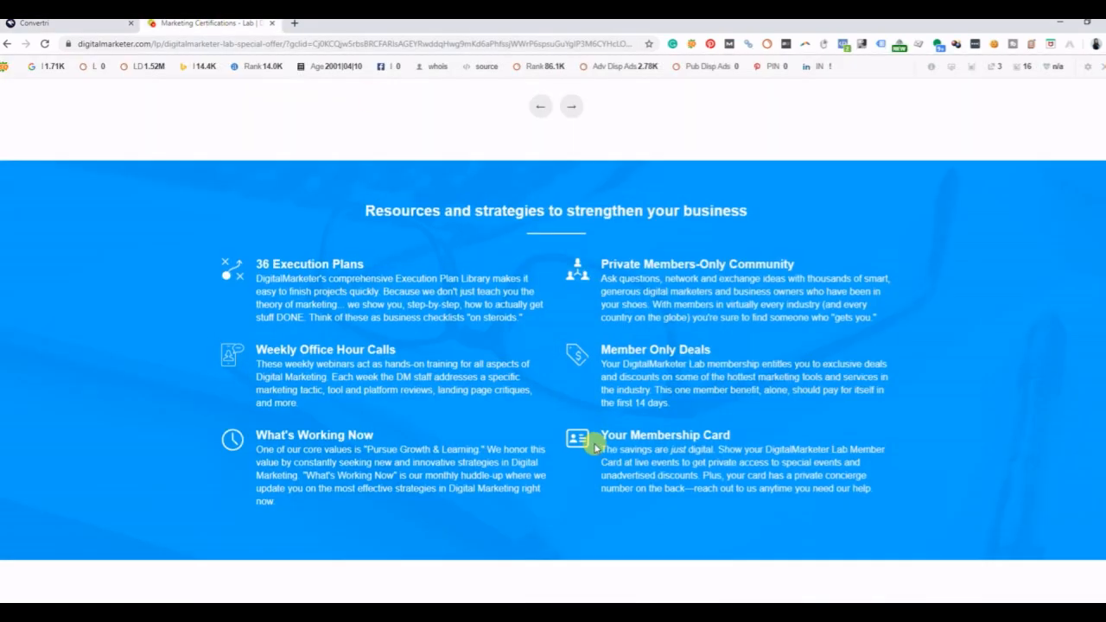
scroll(585, 439, "up", 3)
left_click(572, 402)
left_click(573, 402)
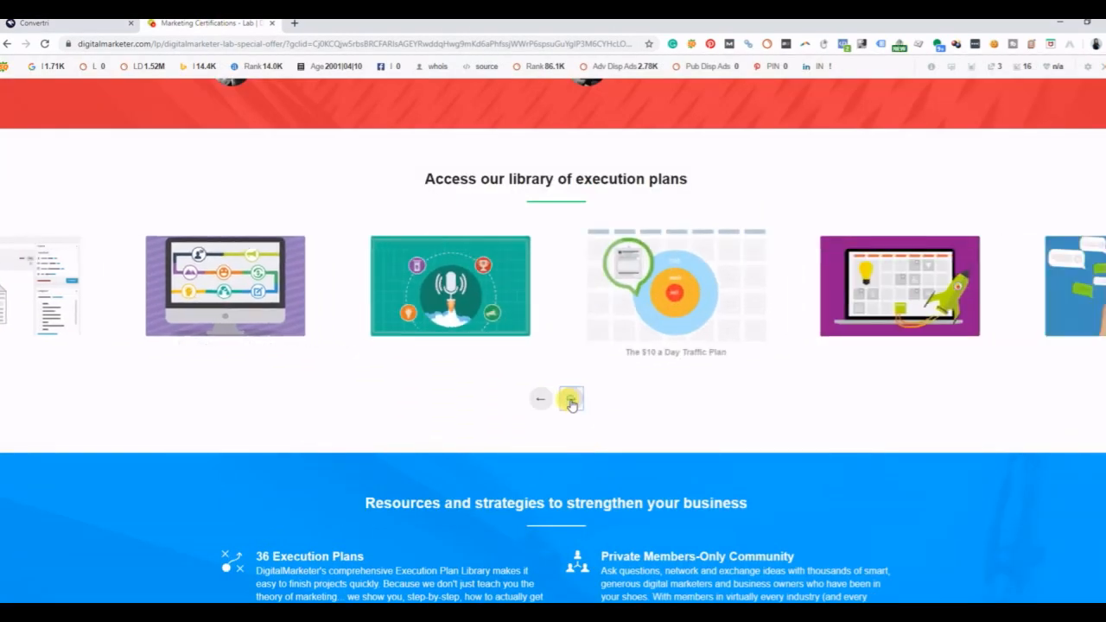
left_click(572, 402)
left_click(572, 402)
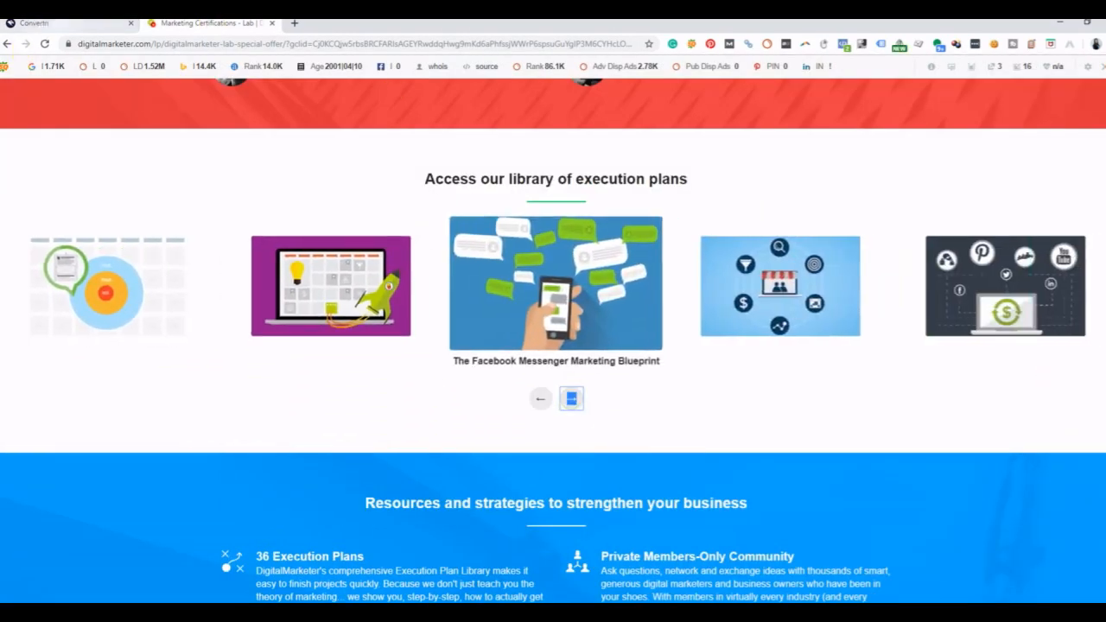
left_click(33, 26)
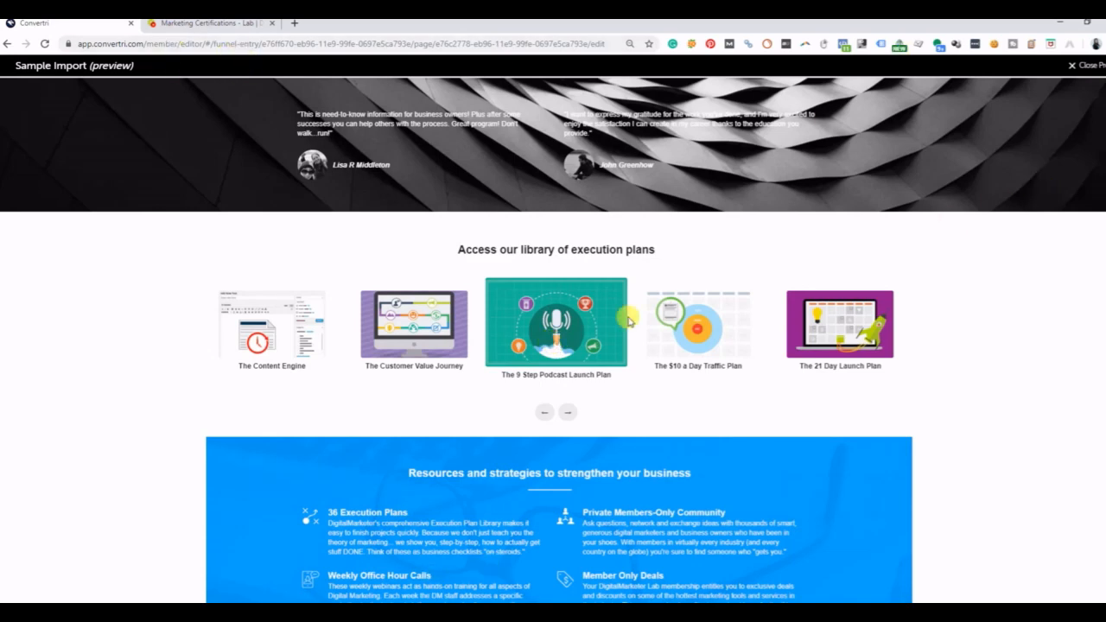
Close the preview and move the blue section image down to make room below the execution plans row
left_click(1089, 65)
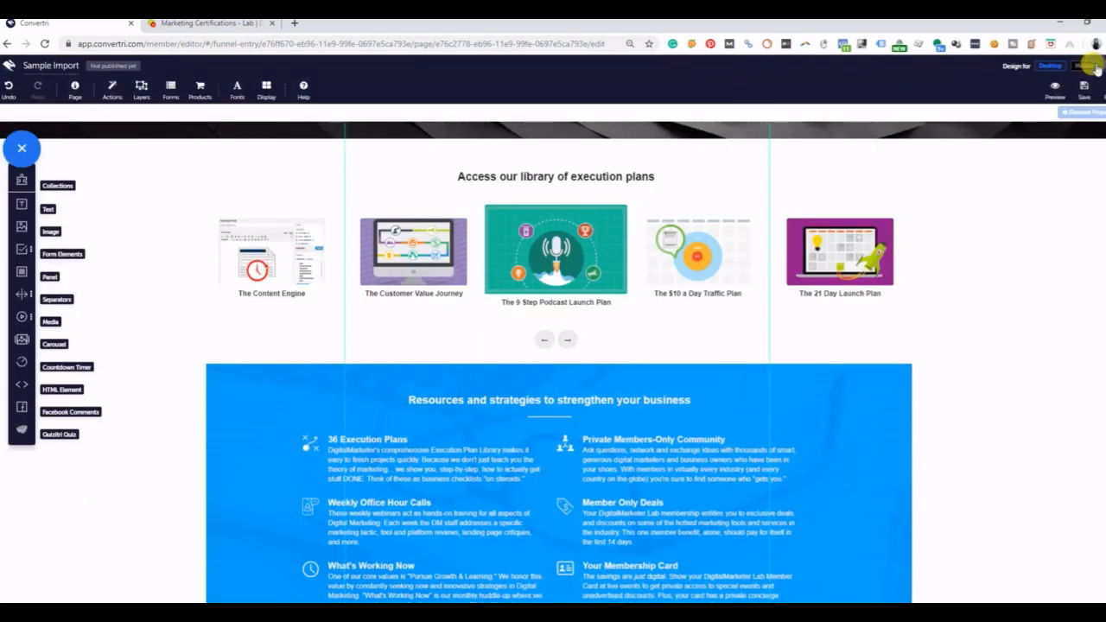
left_click(251, 222)
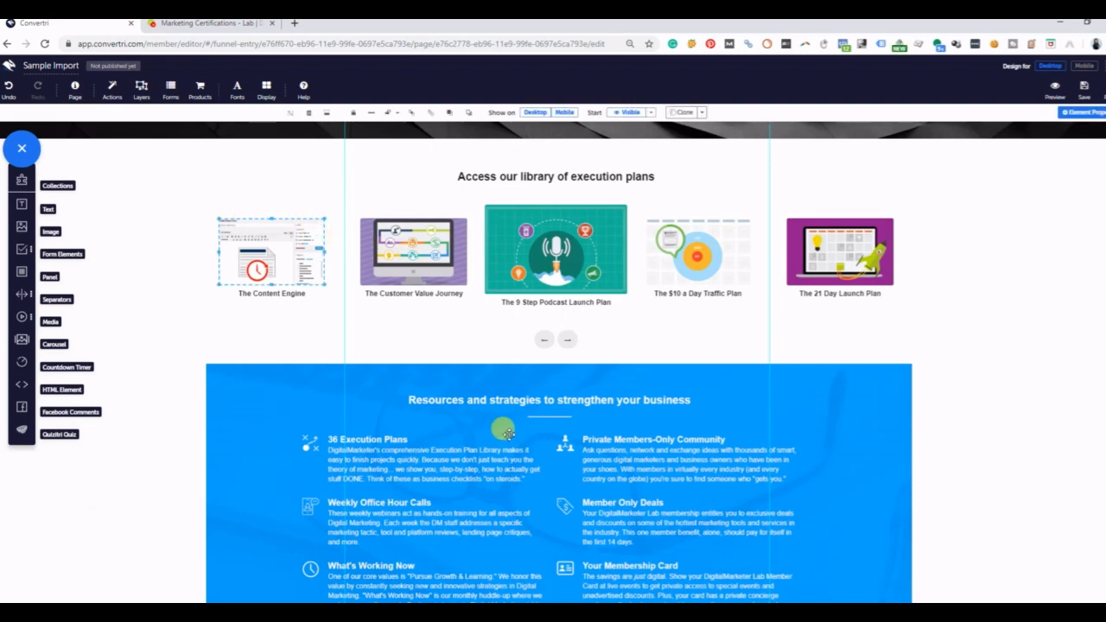
scroll(505, 385, "down", 2)
scroll(506, 384, "up", 2)
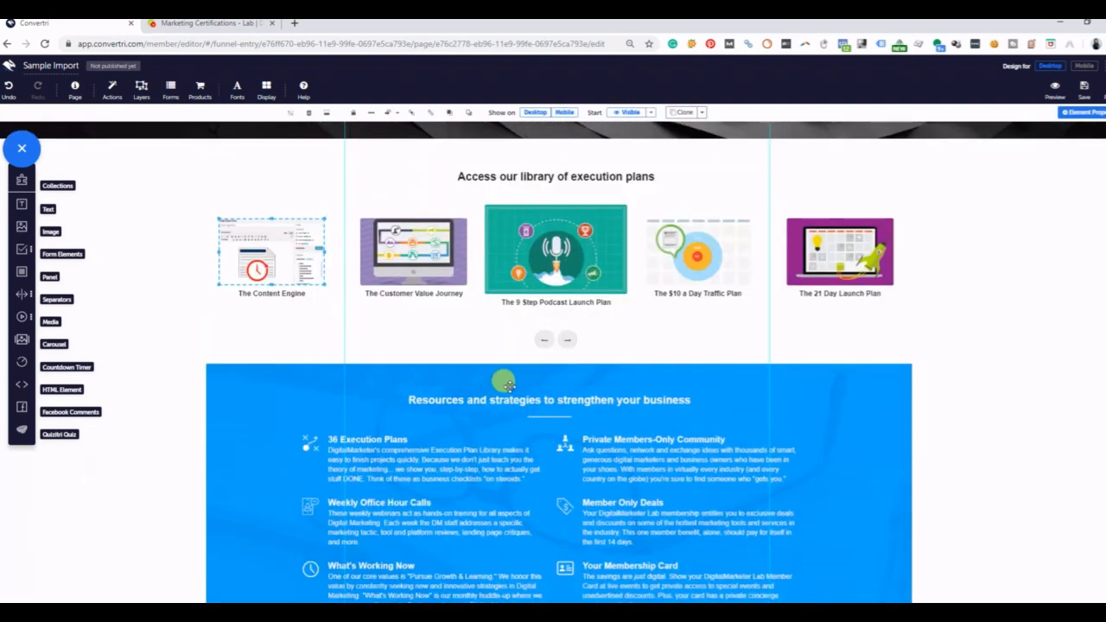
scroll(505, 363, "down", 1)
left_click(466, 295)
left_click_drag(467, 295, 461, 317)
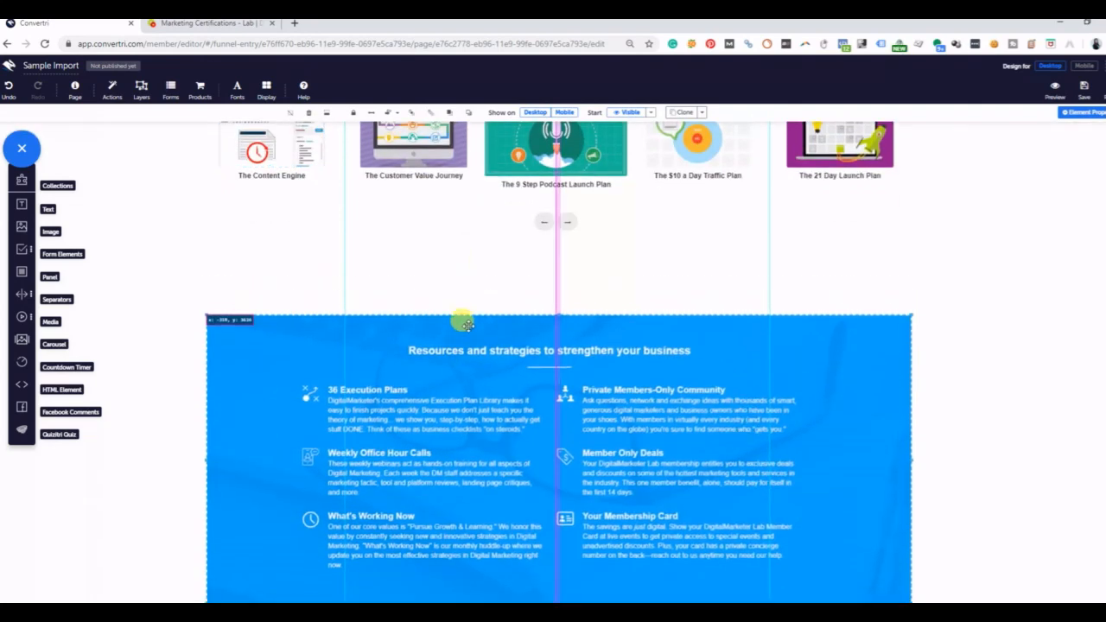
Insert a carousel element and place it just below the Content Engine and Customer Value Journey images
left_click(22, 339)
scroll(441, 194, "up", 1)
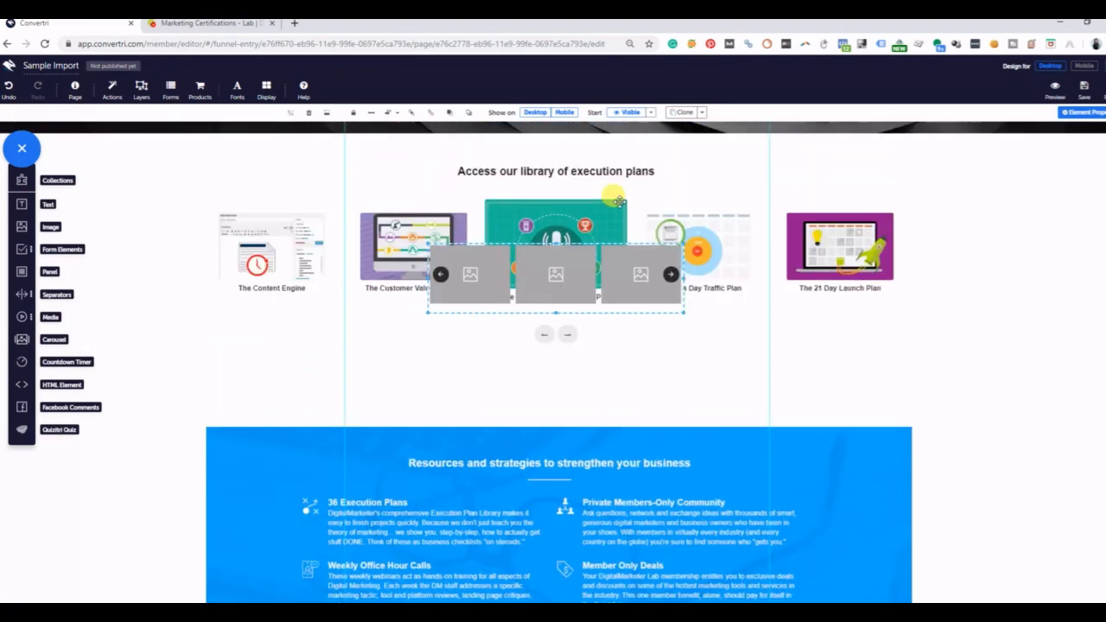
left_click_drag(530, 253, 334, 328)
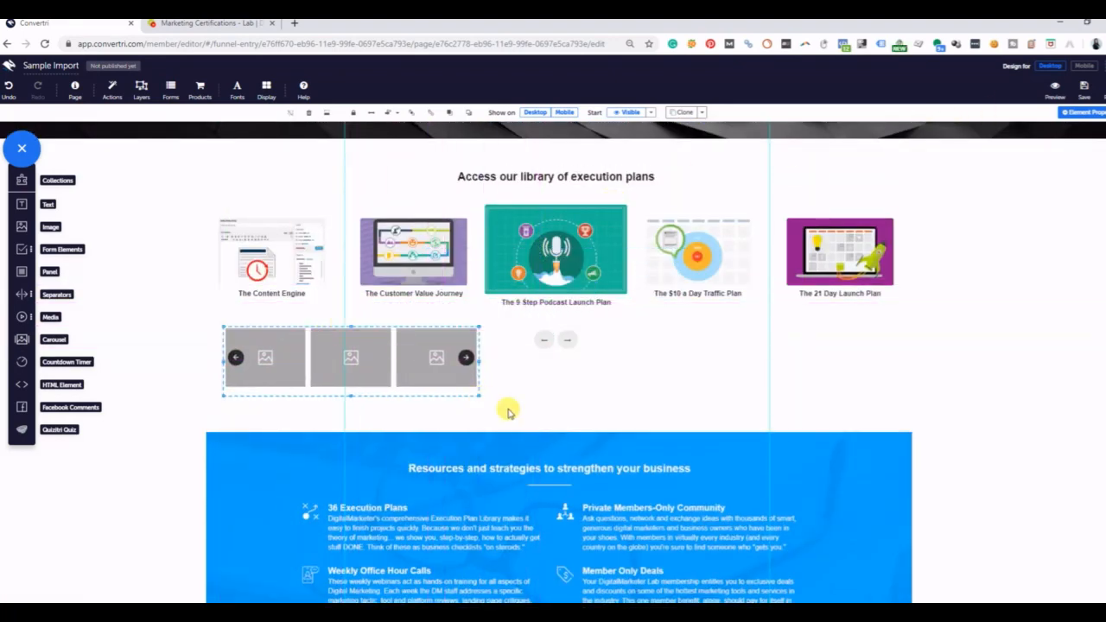
Remove the blue section image and enlarge the new carousel to about the width of the execution plans row
left_click(546, 425)
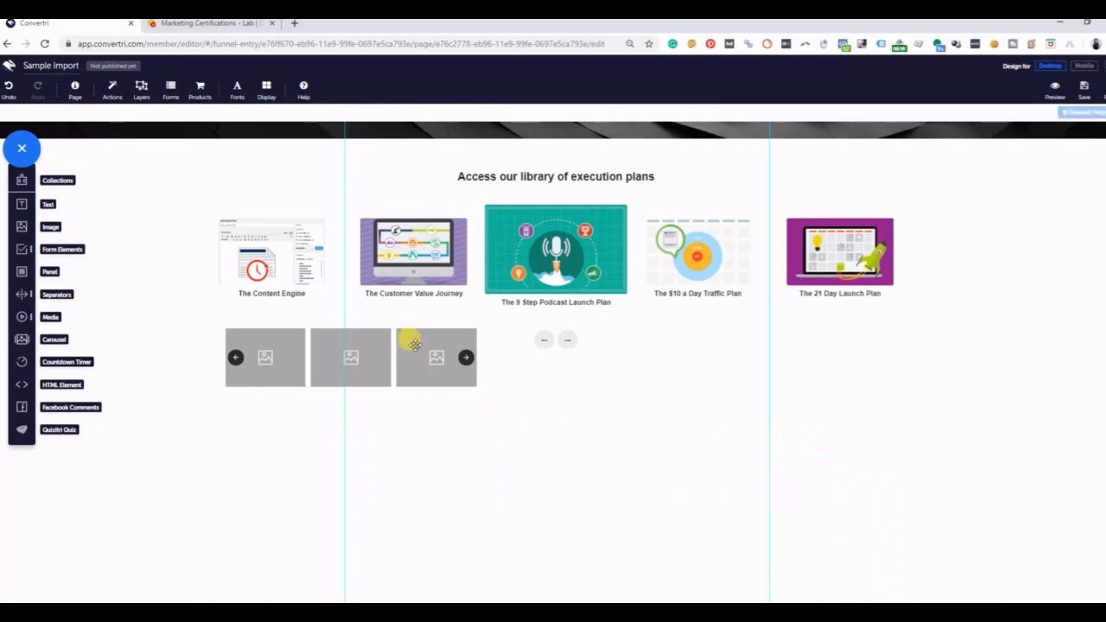
left_click_drag(385, 336, 385, 357)
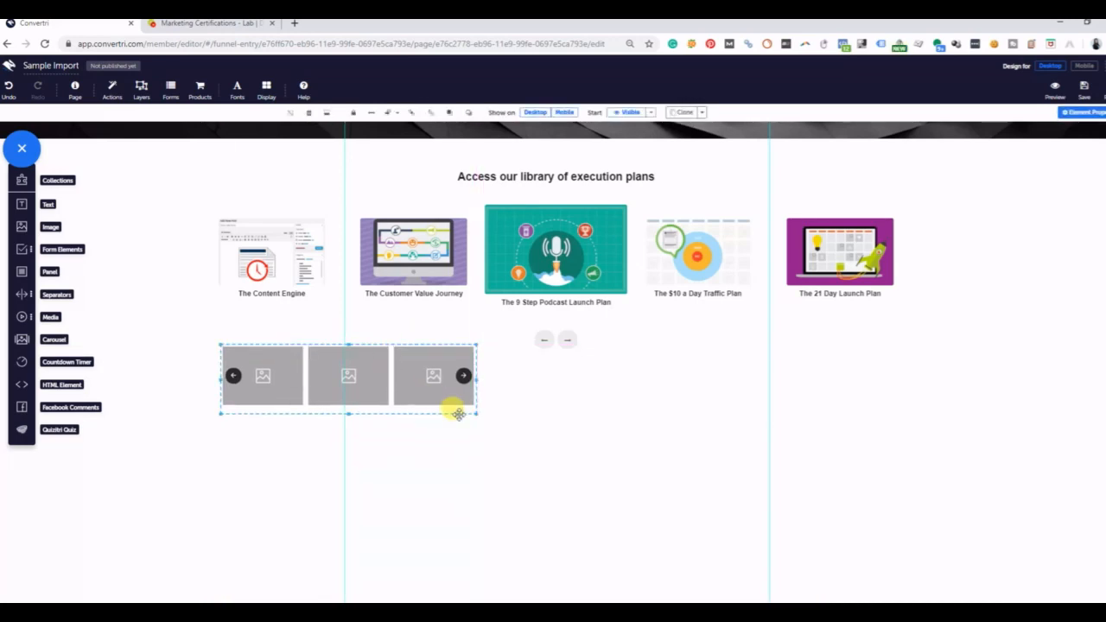
left_click_drag(478, 417, 907, 455)
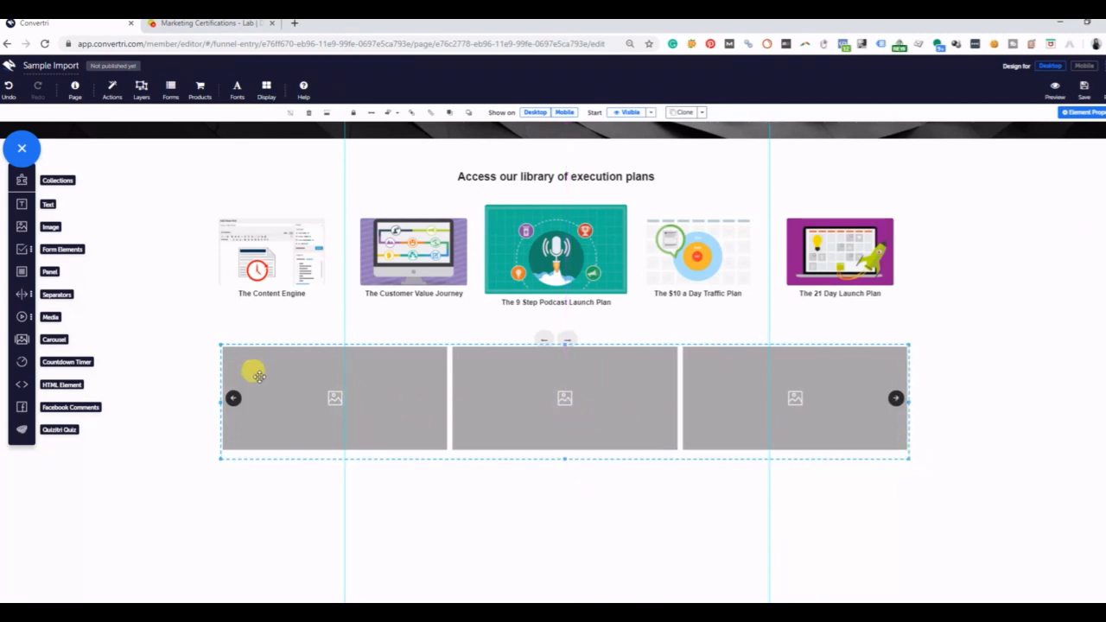
Open the carousel's image selection and assign the-content-engine.jpg from the Jea-DigitalMarketer-Import folder to the first slot
left_click(1091, 113)
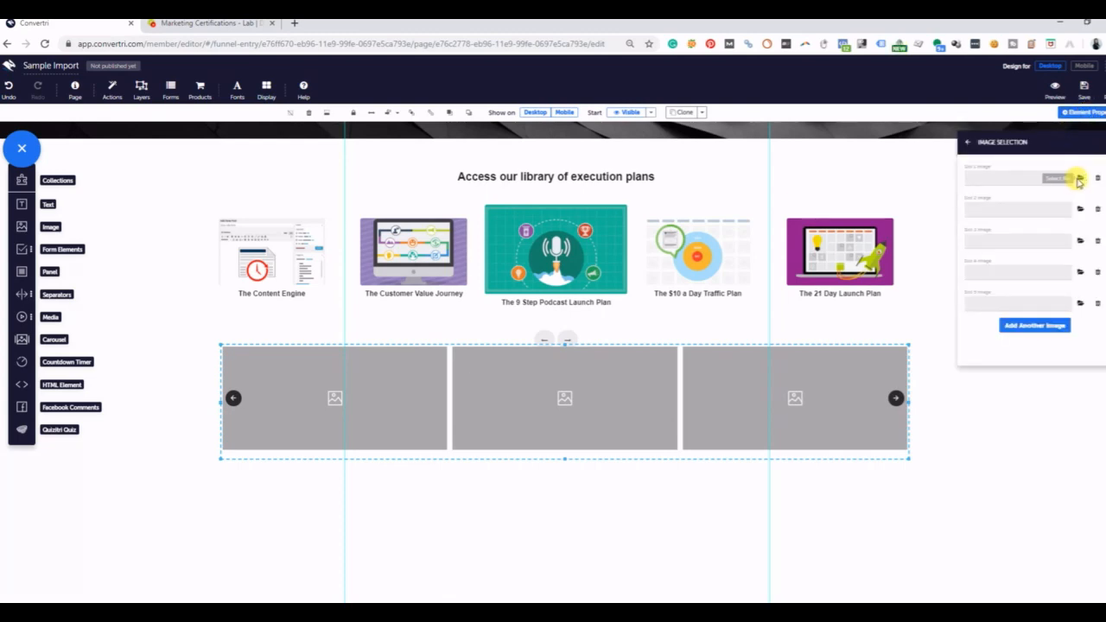
left_click(1080, 179)
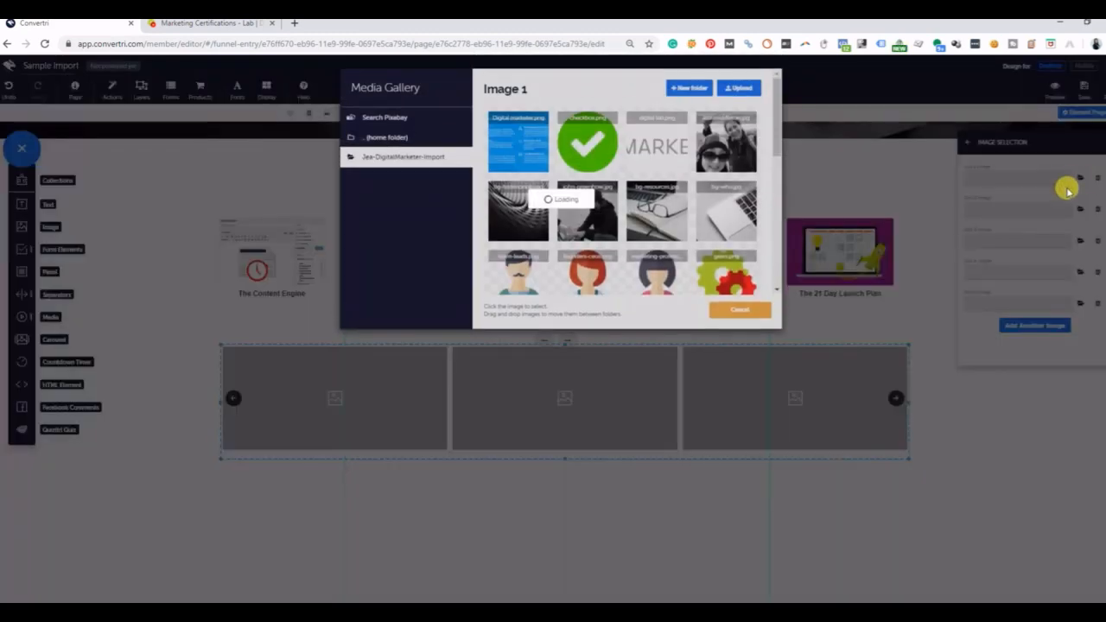
scroll(744, 225, "down", 3)
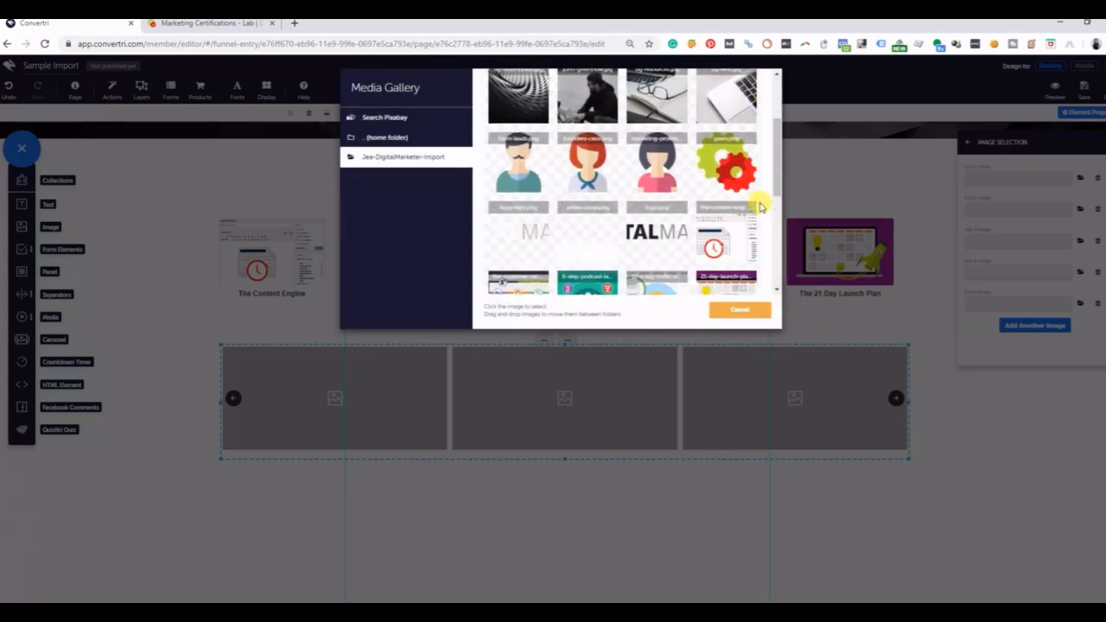
scroll(721, 190, "down", 2)
left_click(736, 201)
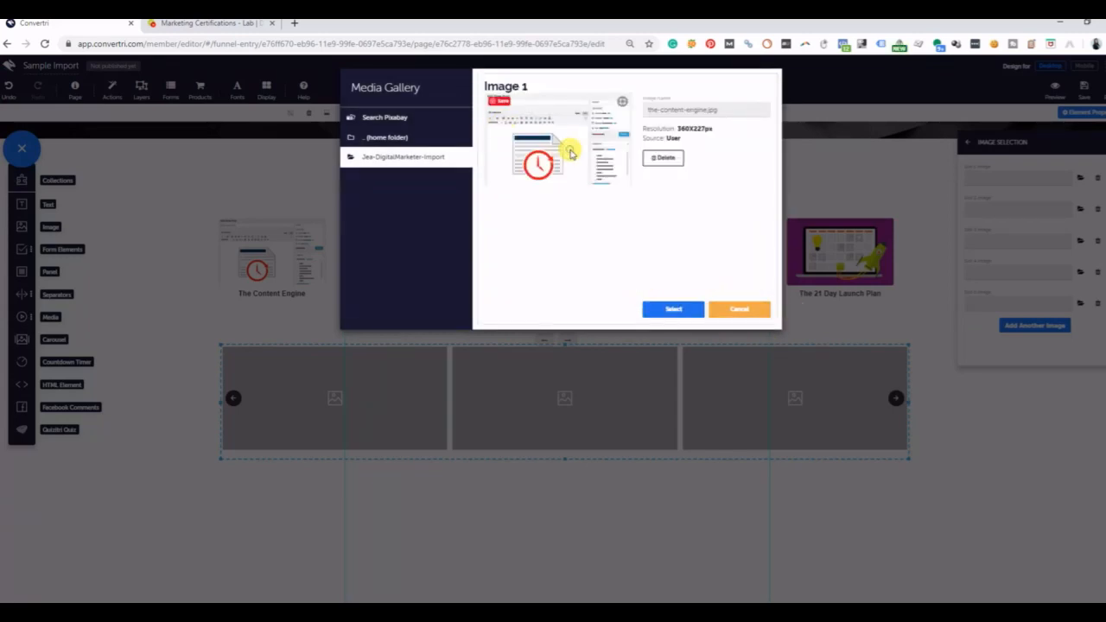
left_click(665, 309)
Assign train.jpg, the purple picture with a circle of people, to the carousel's second image slot
left_click(1079, 210)
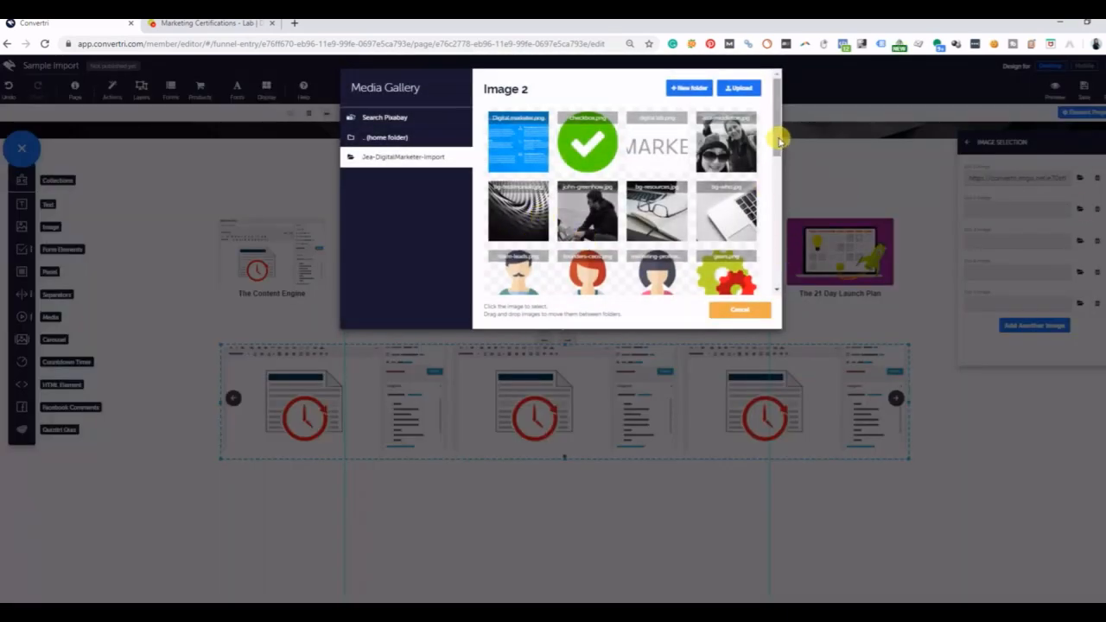
left_click_drag(778, 138, 795, 252)
left_click(744, 247)
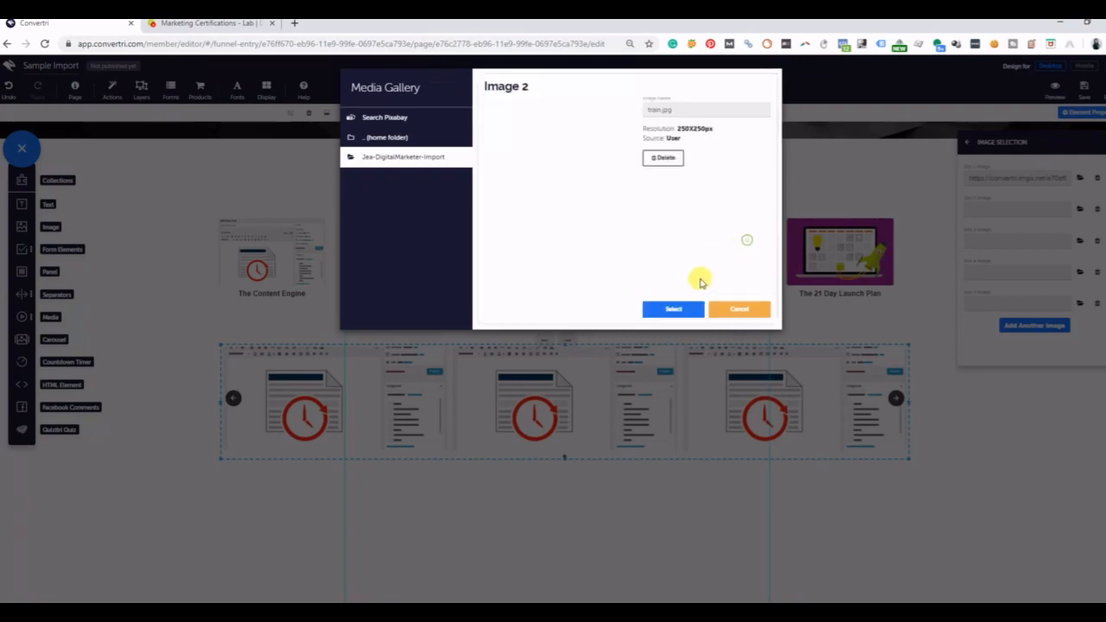
left_click(673, 309)
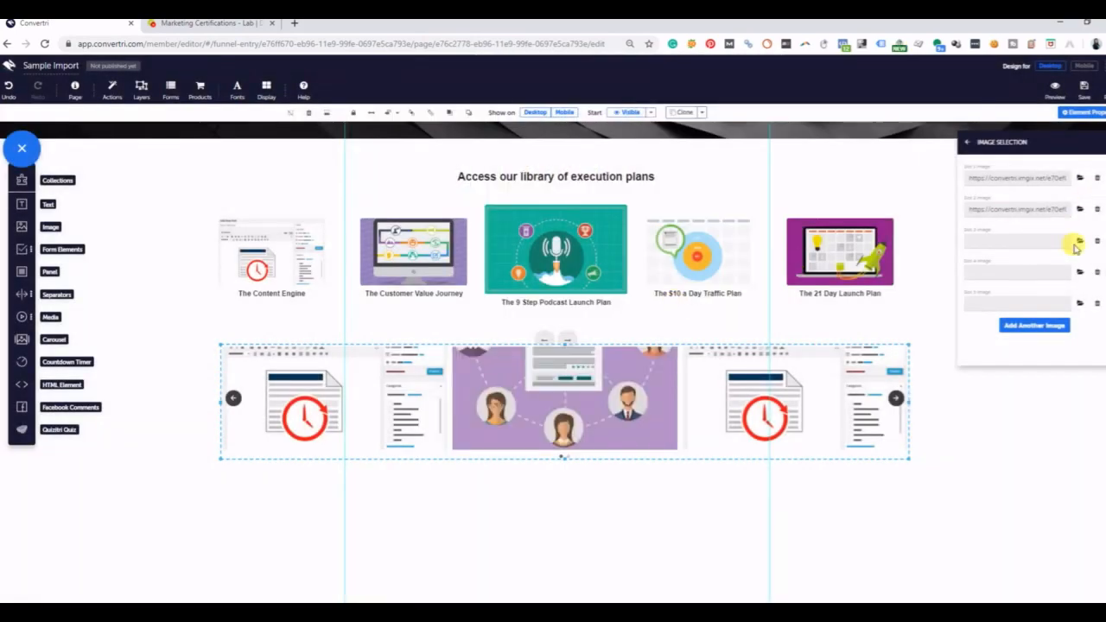
Assign save.png to the carousel's third image slot, discarding the initial choice of execute.png
left_click(1080, 242)
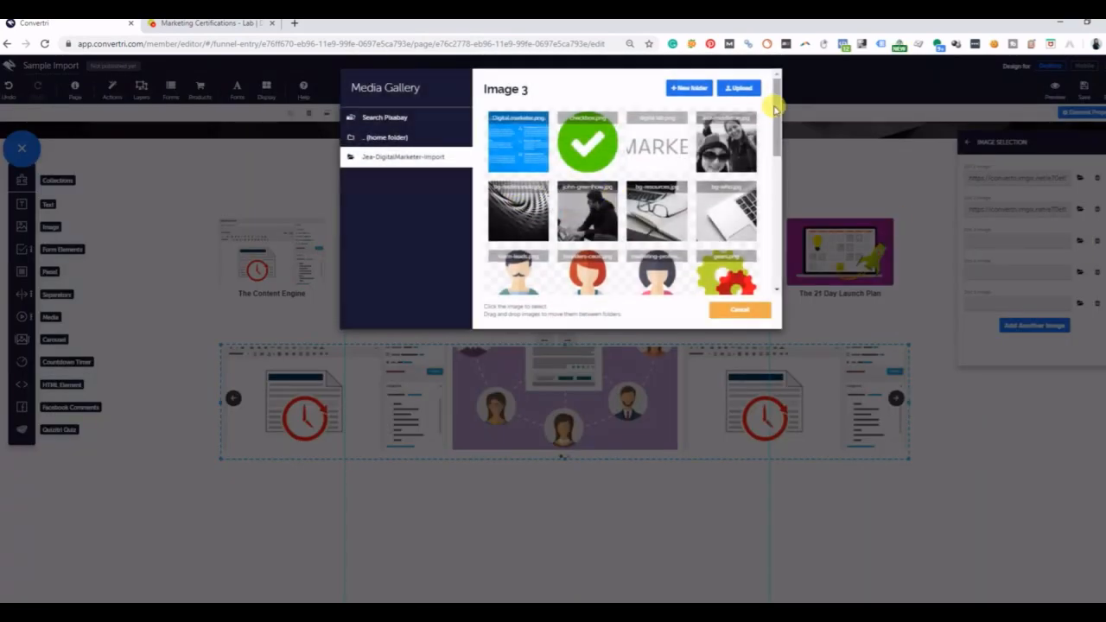
left_click_drag(775, 104, 780, 242)
left_click(616, 216)
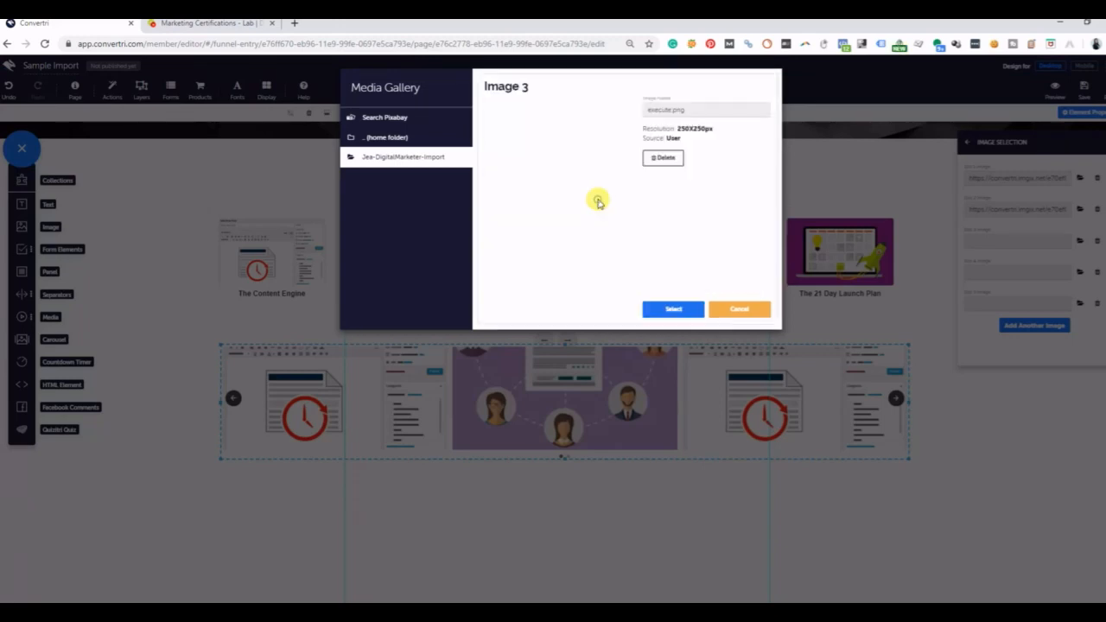
left_click(744, 311)
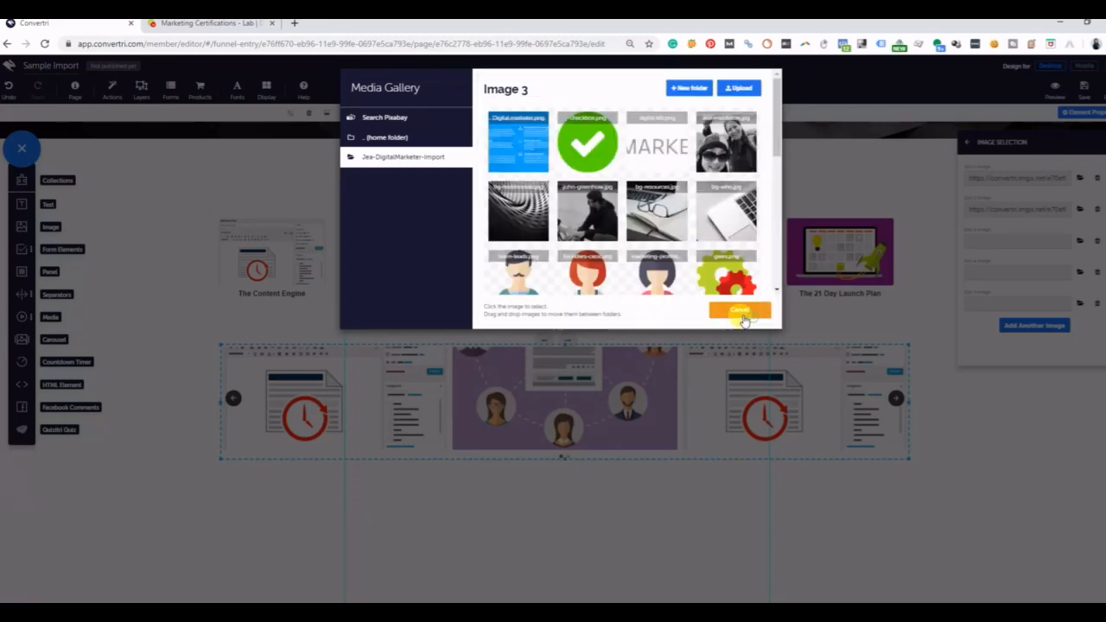
left_click_drag(775, 170, 772, 289)
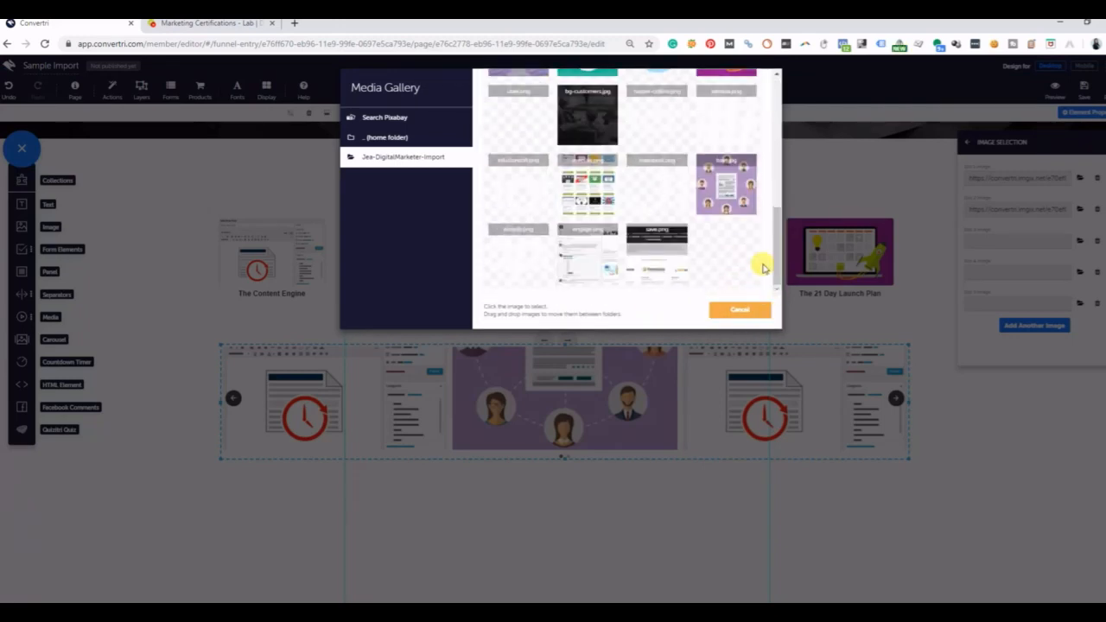
left_click(664, 257)
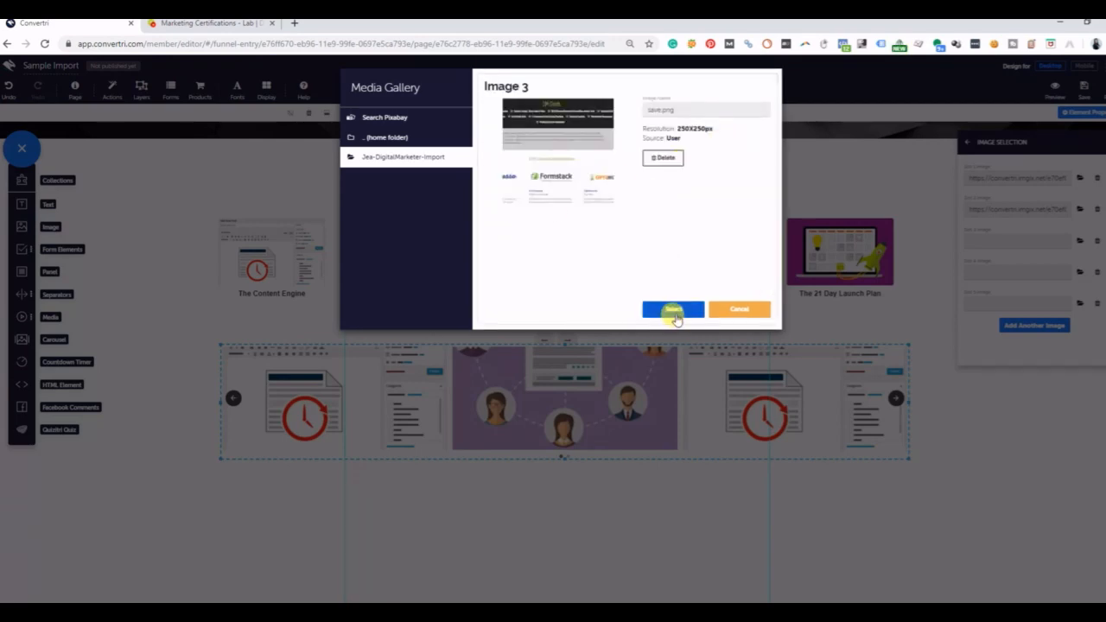
left_click(674, 313)
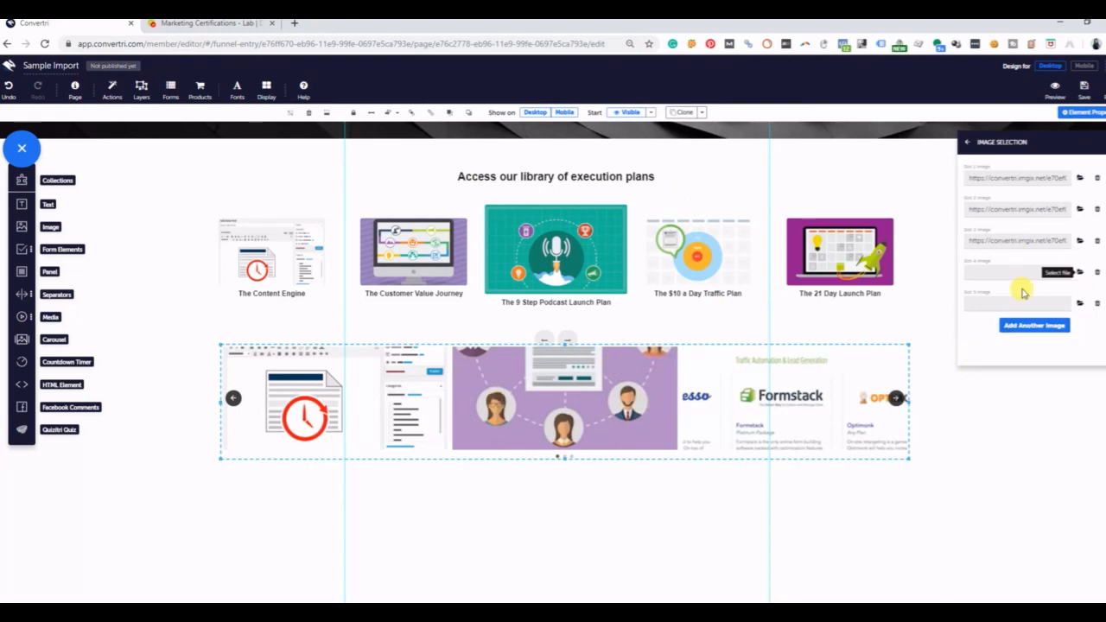
Save the page, preview the new carousel below the execution plans, and return to the editor
left_click(1082, 88)
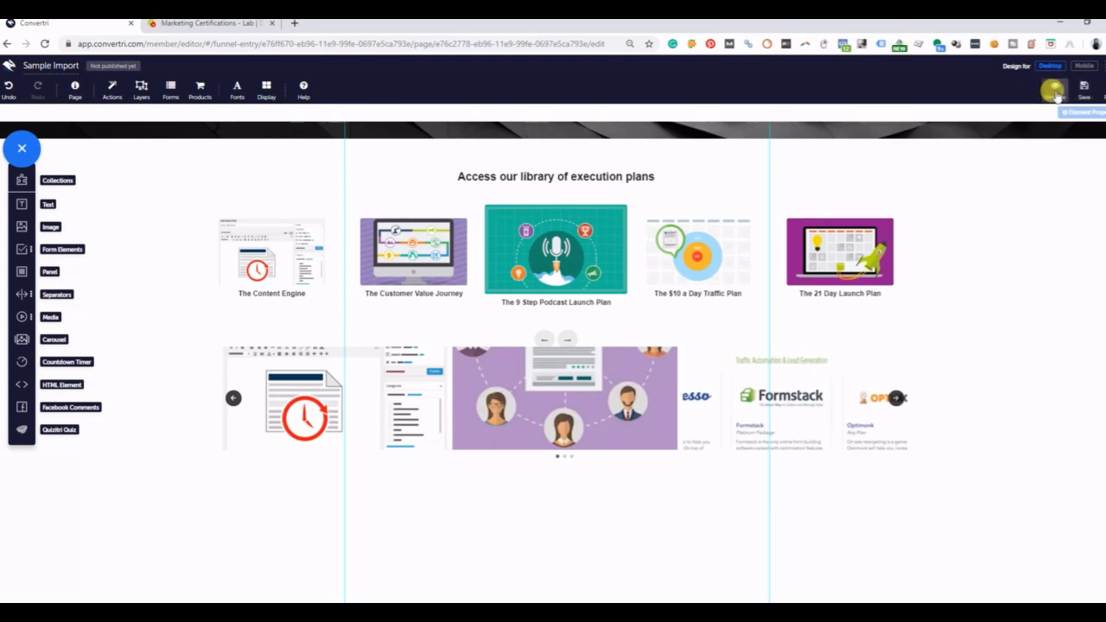
left_click(1053, 88)
scroll(414, 377, "down", 15)
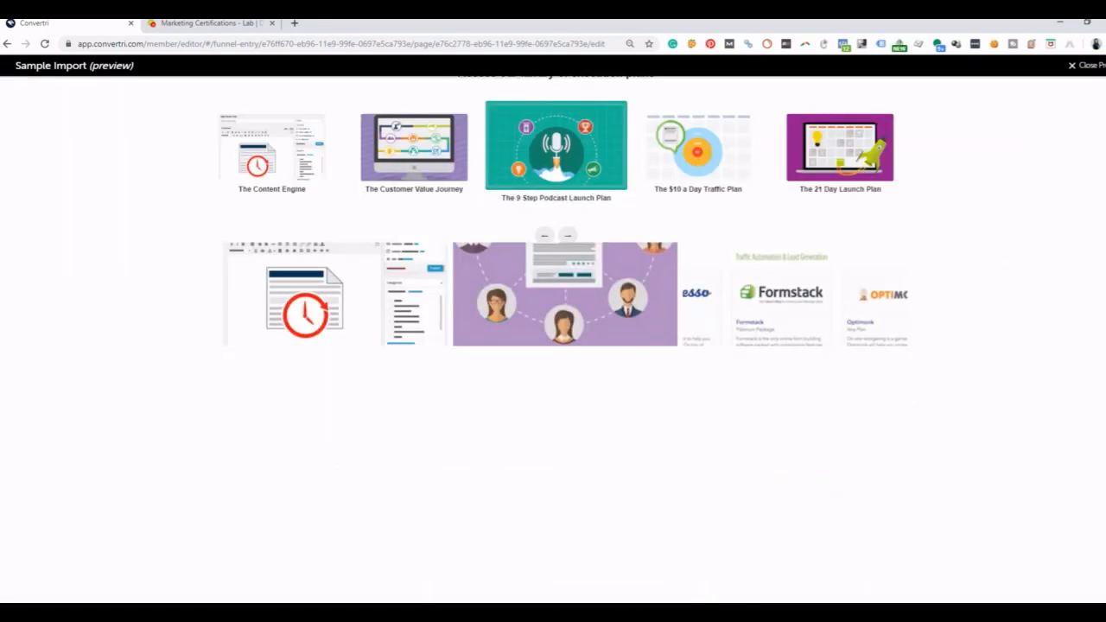
left_click_drag(921, 321, 512, 307)
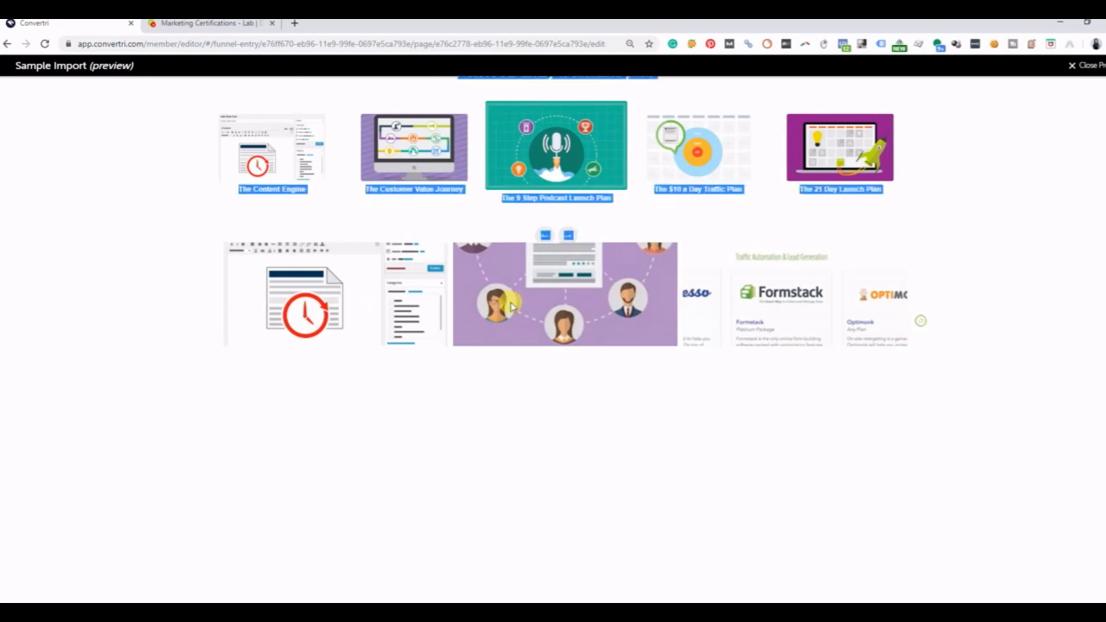
left_click(908, 319)
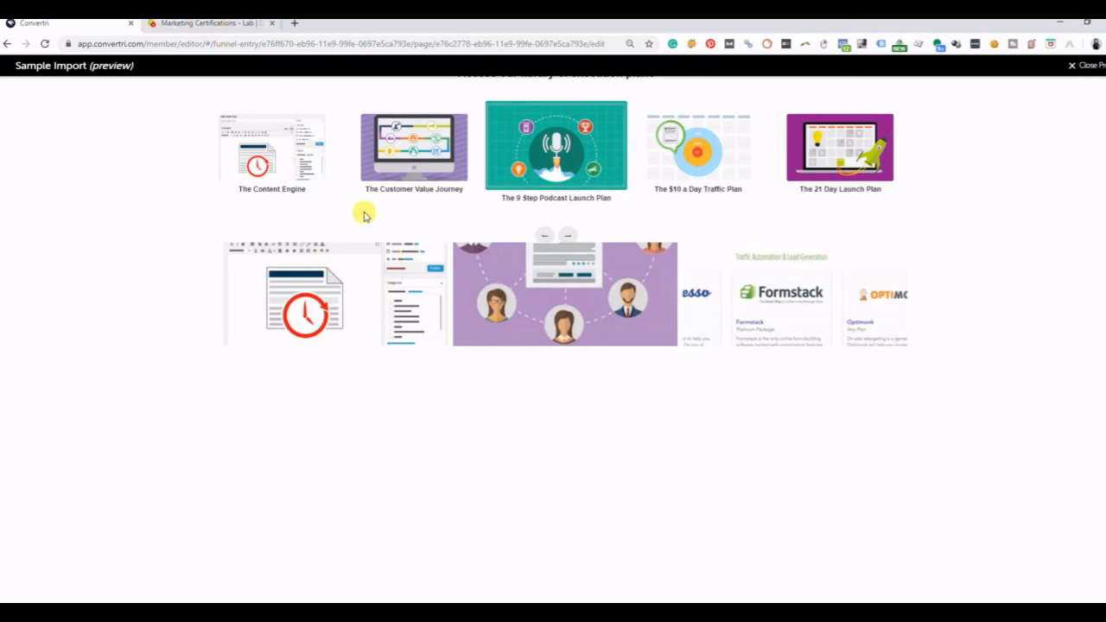
left_click(1087, 65)
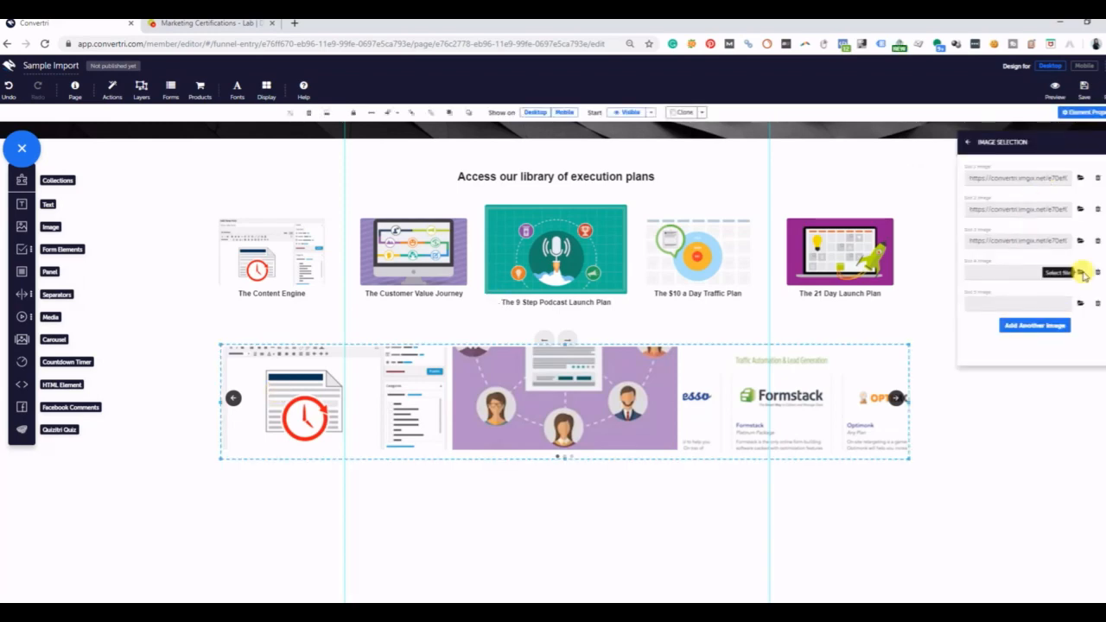
Assign the 21-day launch plan picture from the Jea-DigitalMarketer-Import folder to the carousel's fourth image slot
left_click(1080, 272)
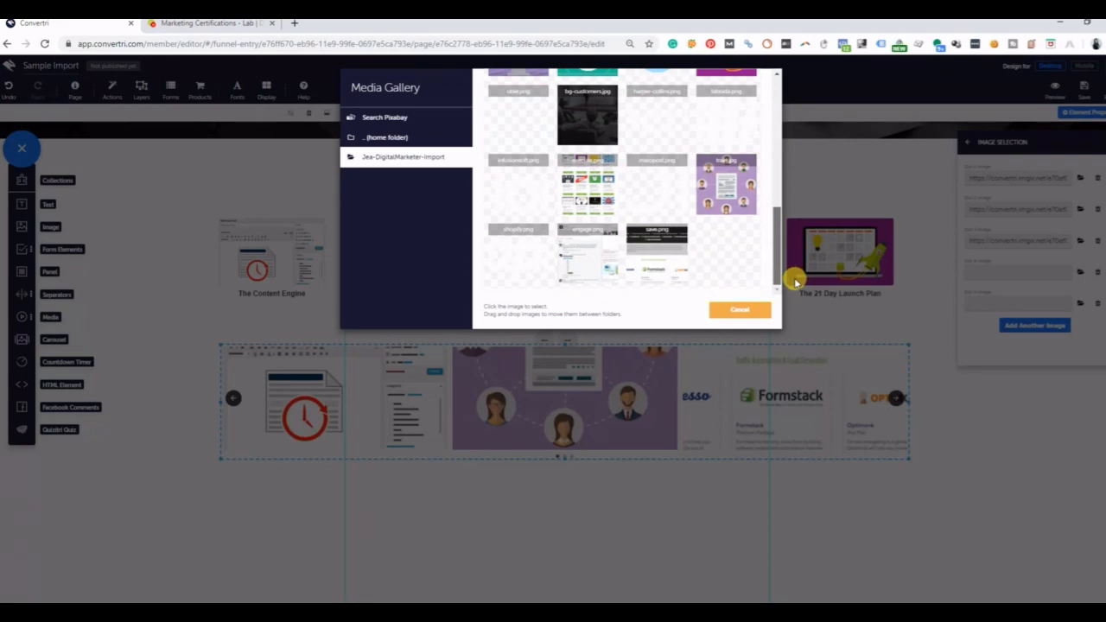
scroll(795, 217, "up", 3)
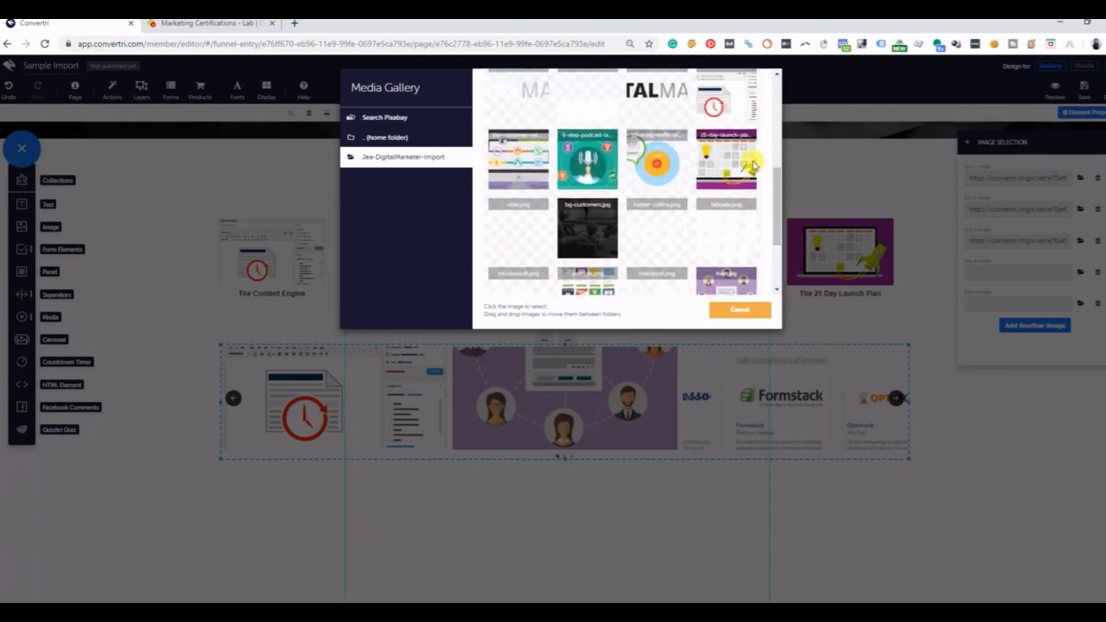
left_click(754, 164)
left_click(680, 312)
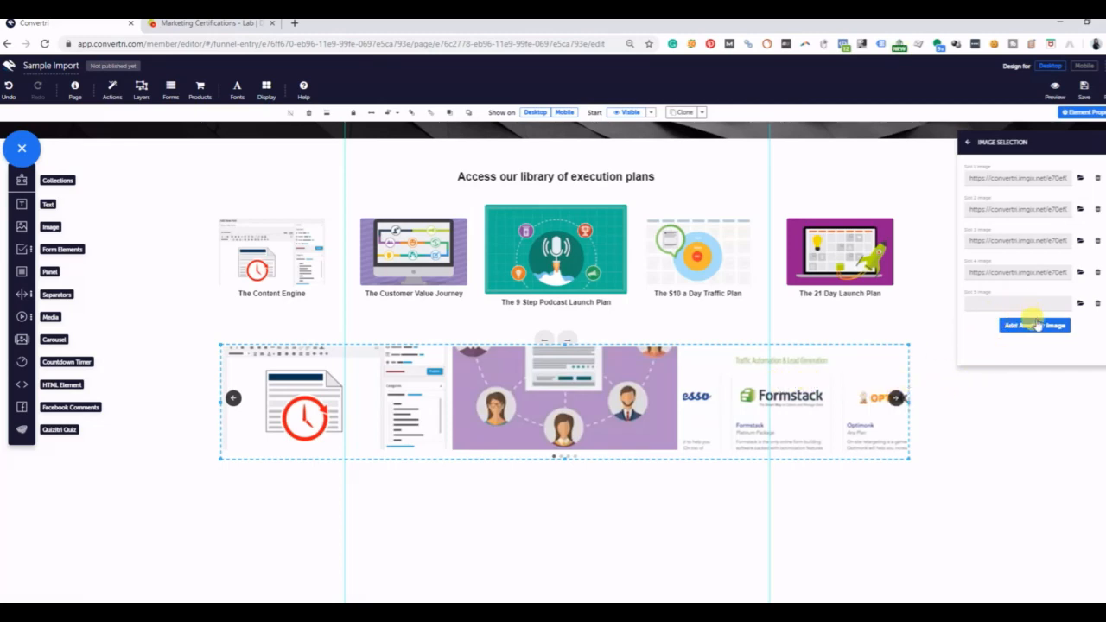
Assign the green 9-step podcast launch picture from the same folder to the carousel's fifth image slot
left_click(1082, 303)
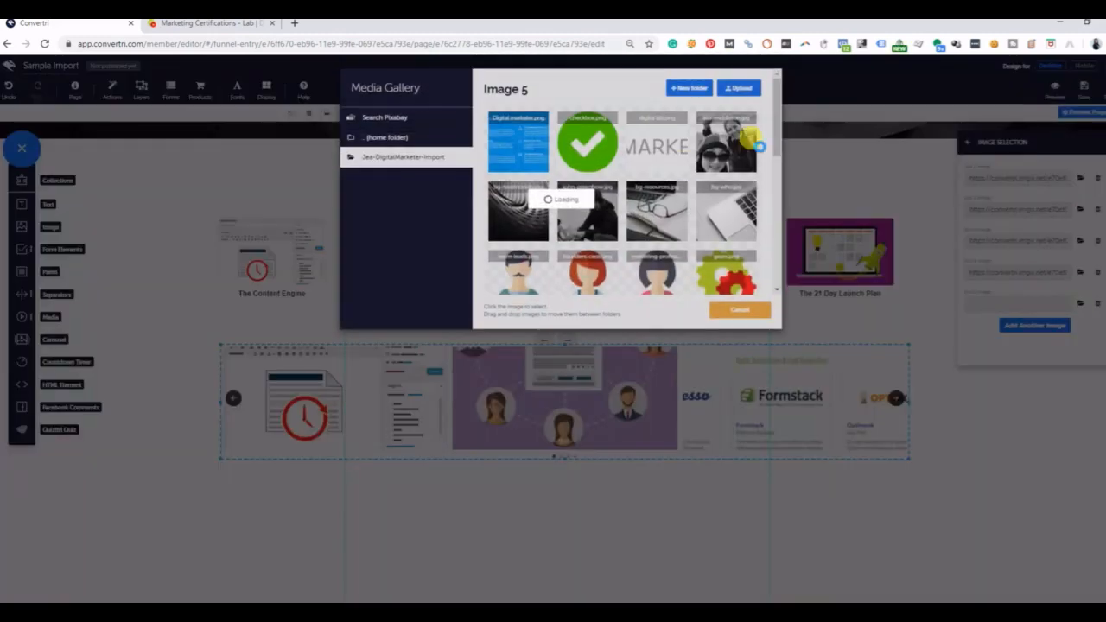
left_click_drag(770, 135, 770, 207)
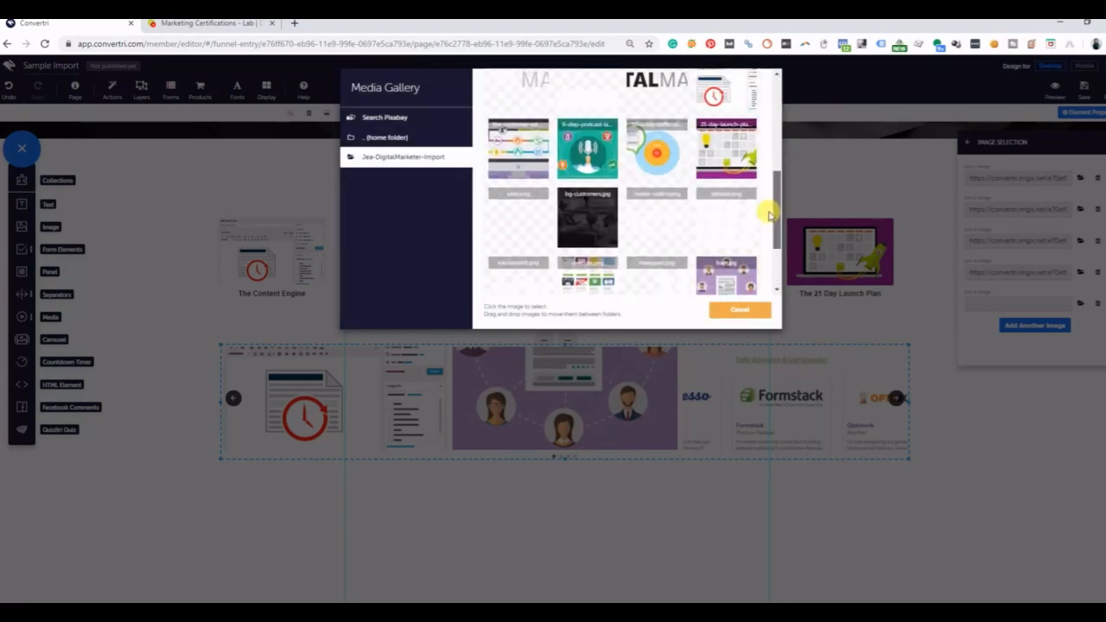
left_click(598, 153)
left_click(674, 308)
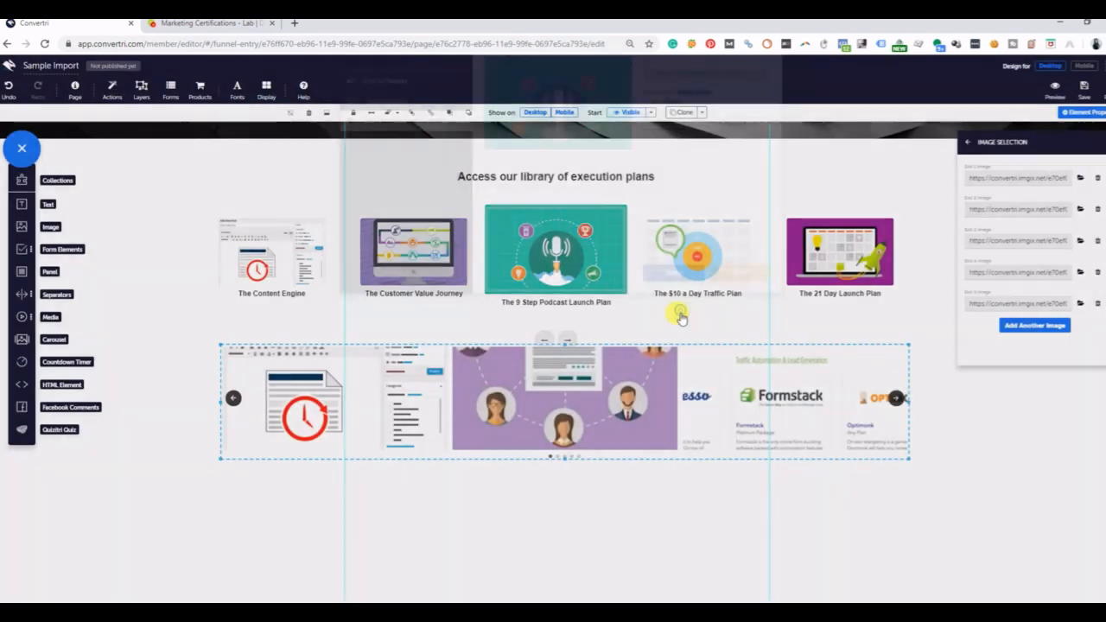
Save the page and open its preview at the carousel below the execution plans
left_click(1078, 90)
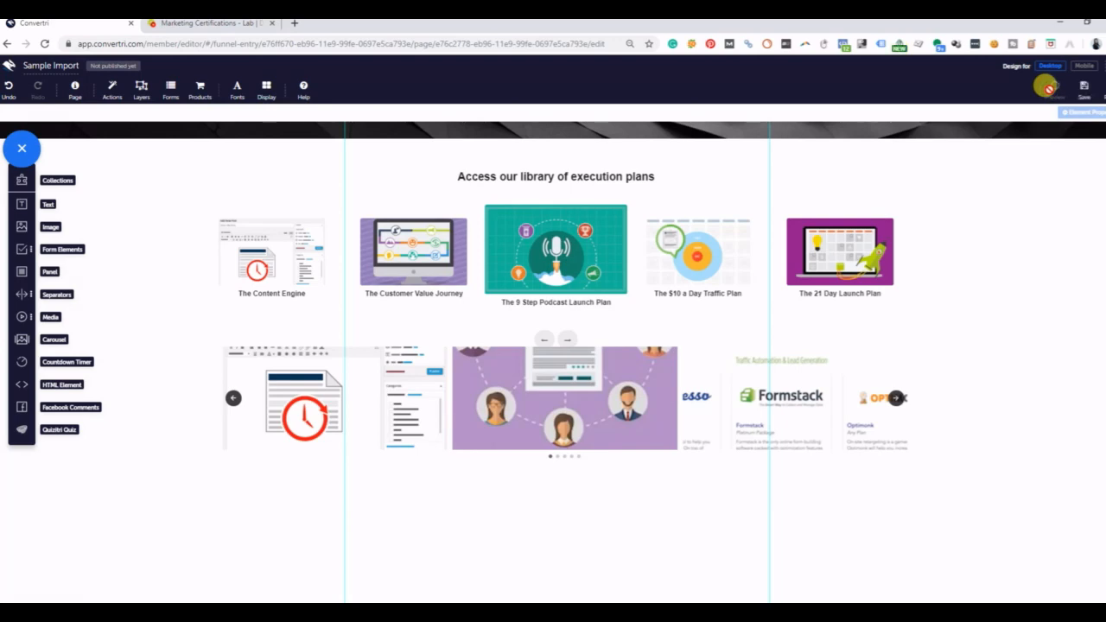
left_click(1049, 88)
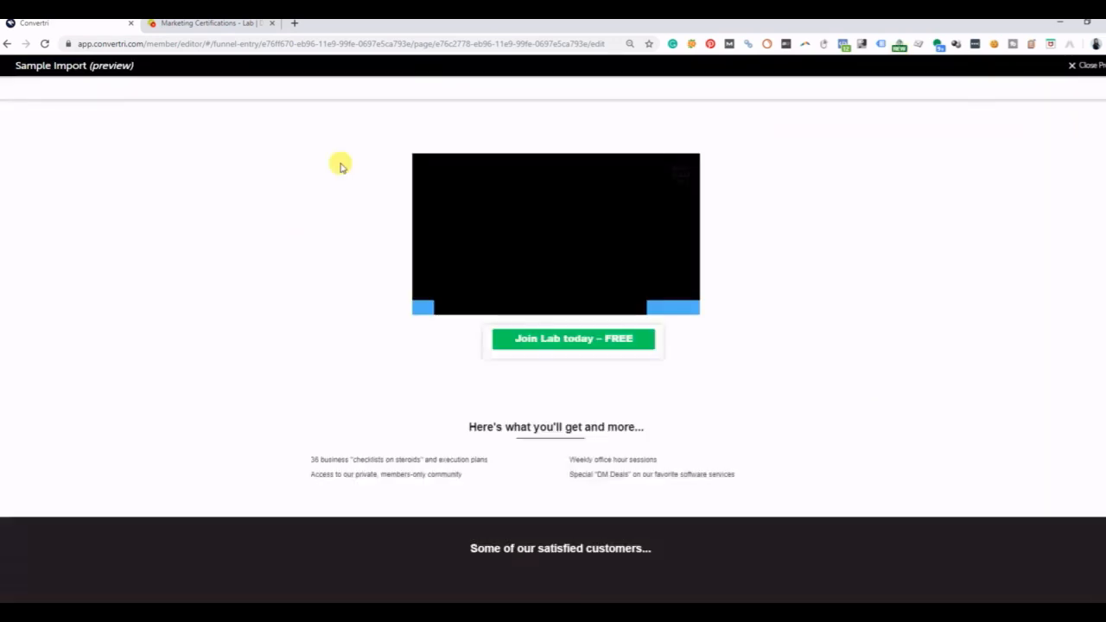
scroll(573, 354, "down", 15)
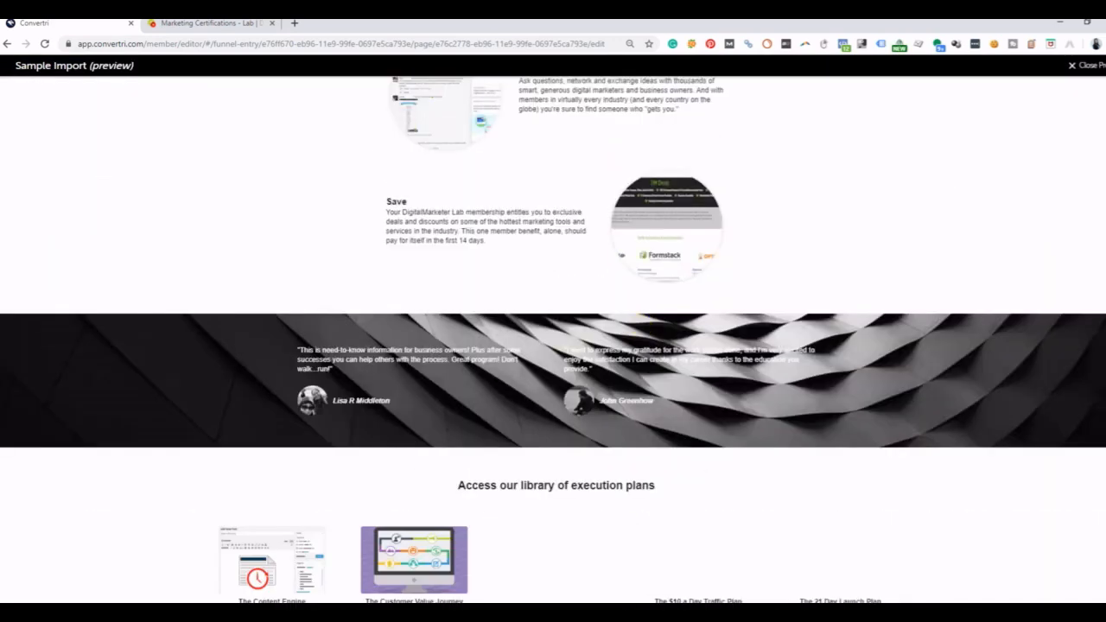
scroll(901, 344, "down", 5)
scroll(902, 344, "up", 1)
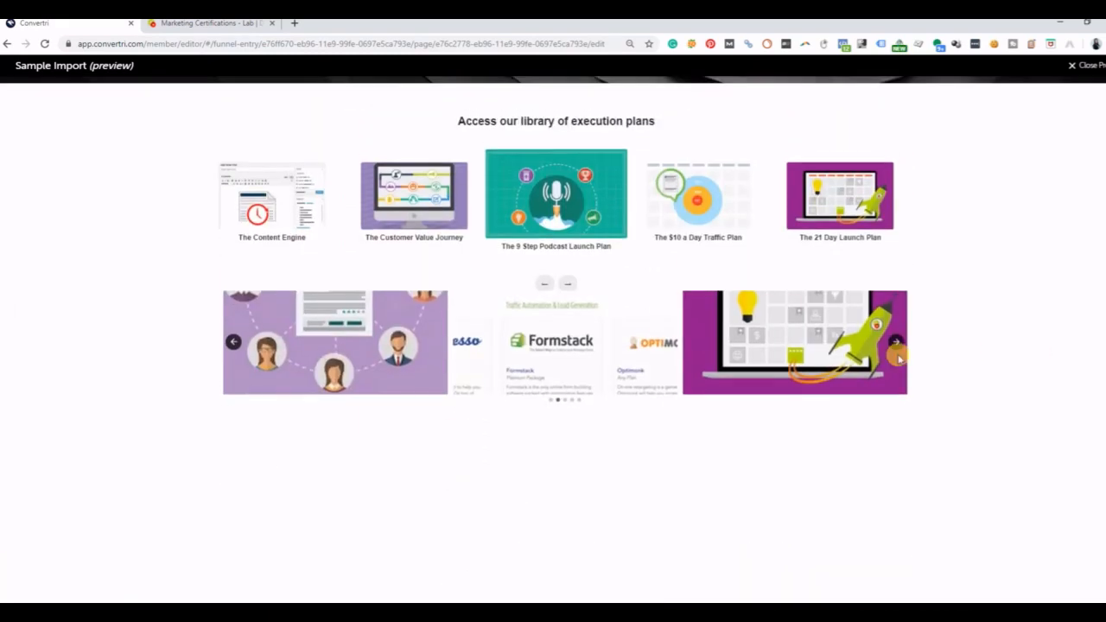
Advance the previewed carousel repeatedly to check how its five images rotate
left_click(900, 344)
left_click(898, 345)
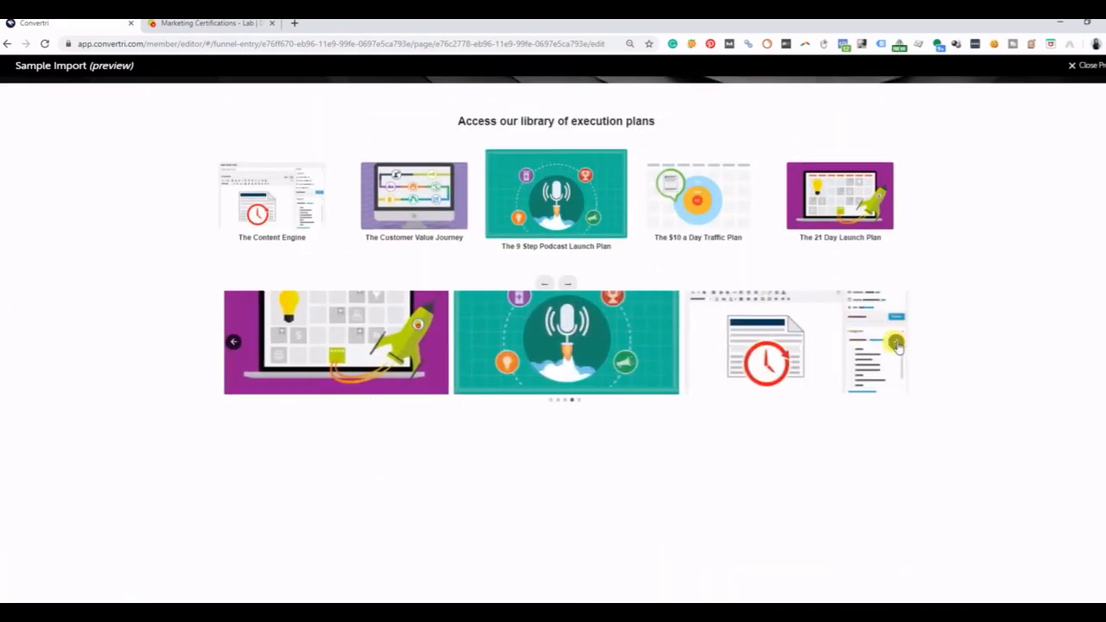
left_click(898, 346)
left_click(898, 346)
left_click(898, 346)
left_click(898, 346)
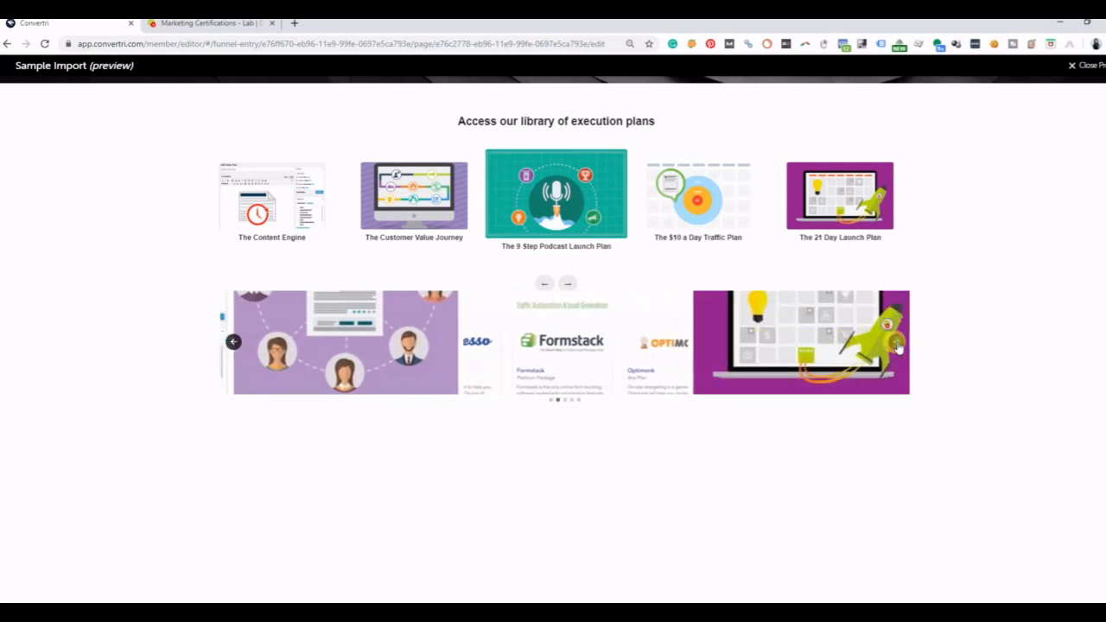